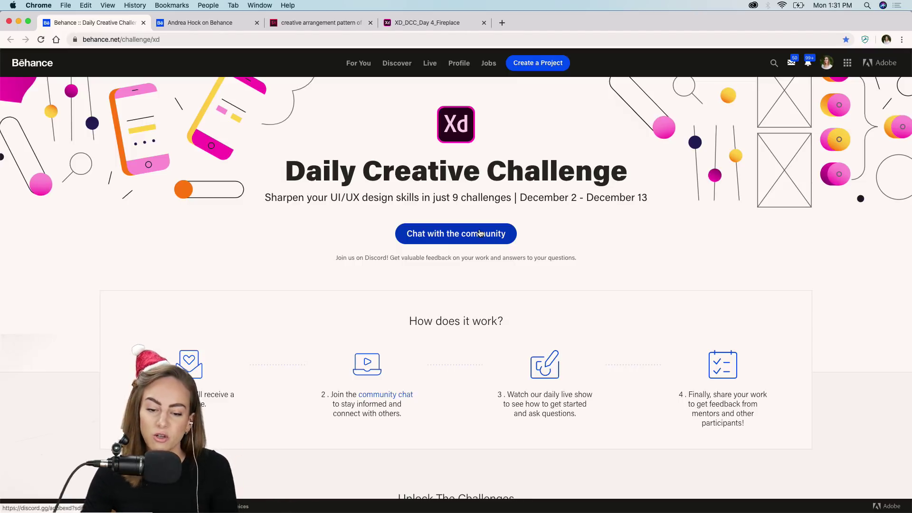
# Look over the installed apps in the Creative Cloud desktop app and return to the Behance challenge page.
pyautogui.click(753, 5)
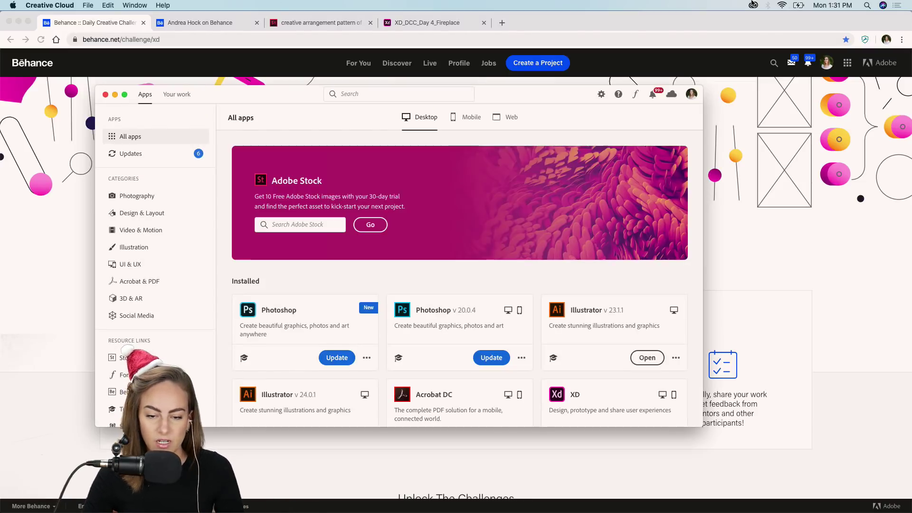
pyautogui.click(51, 276)
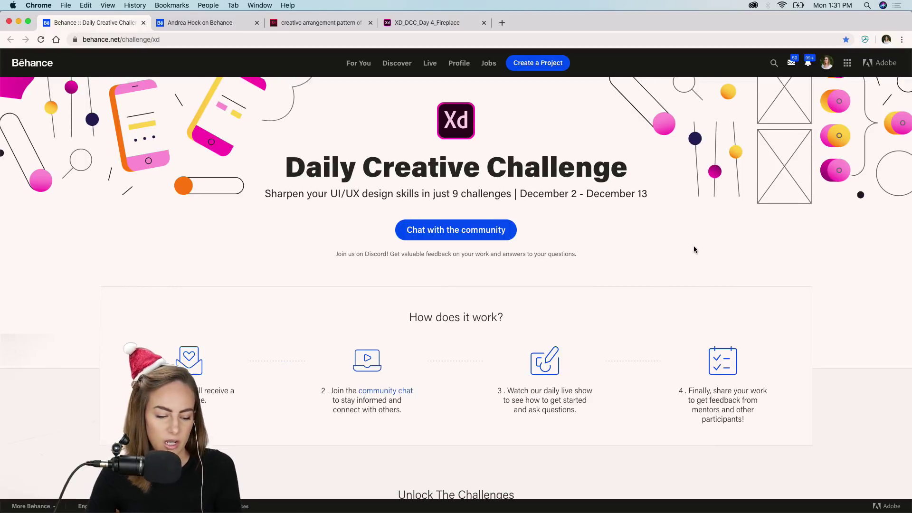
# Review how the XD Daily Creative Challenge works and read the unlocked challenge descriptions through the December 9 Libraries challenge.
pyautogui.scroll(-2, 693, 248)
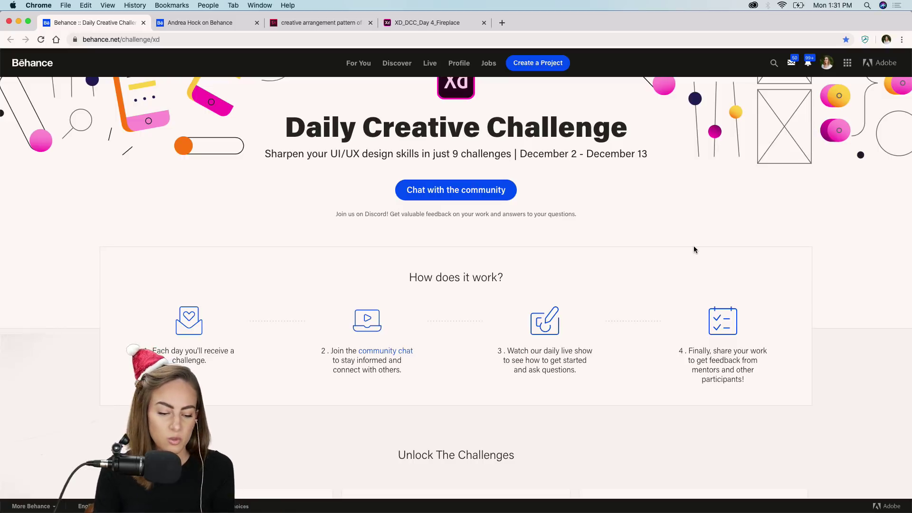
pyautogui.scroll(-2, 617, 323)
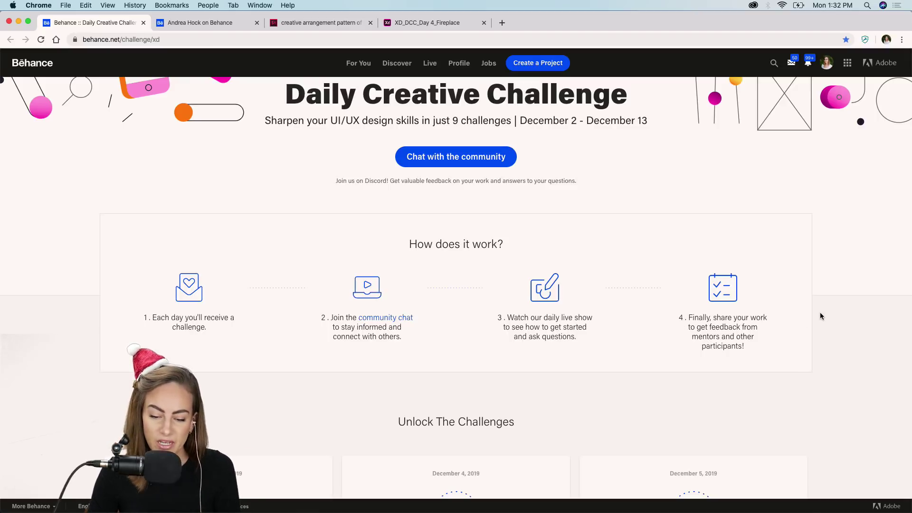
pyautogui.scroll(-5, 820, 316)
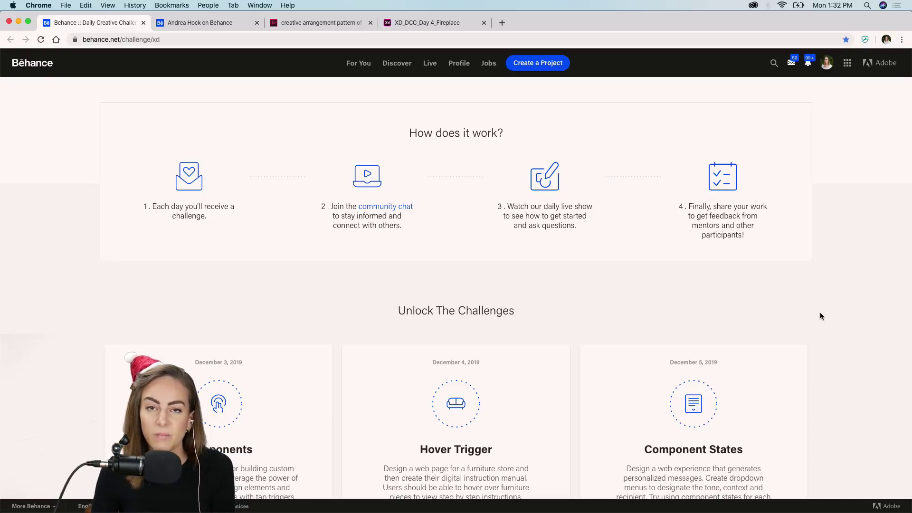
pyautogui.scroll(-6, 821, 316)
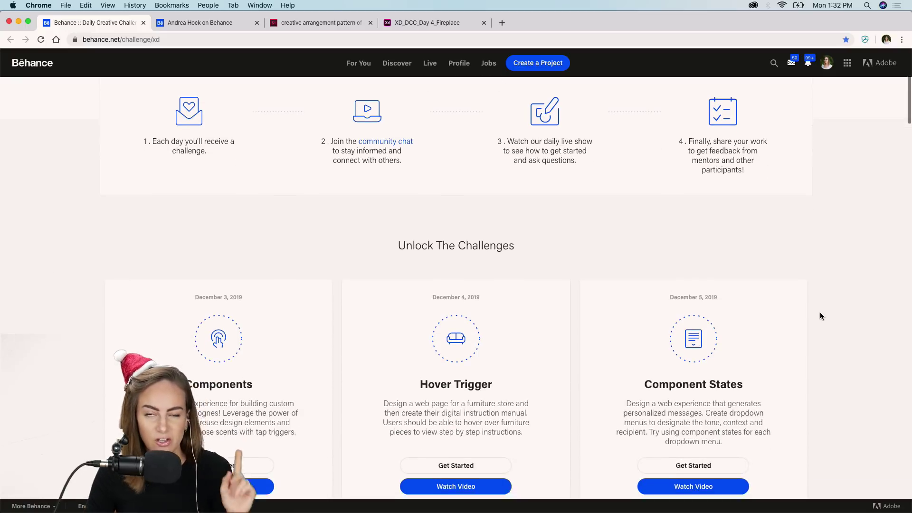
pyautogui.scroll(-4, 819, 316)
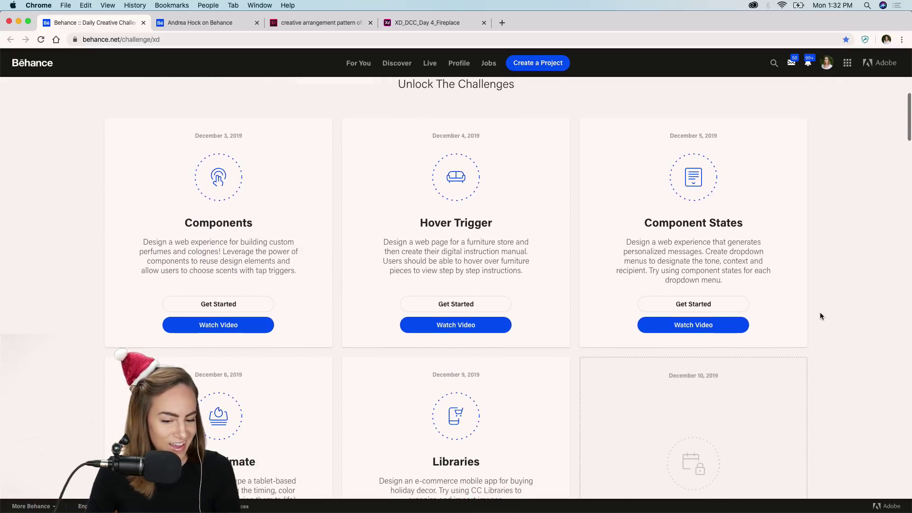
pyautogui.scroll(1, 820, 314)
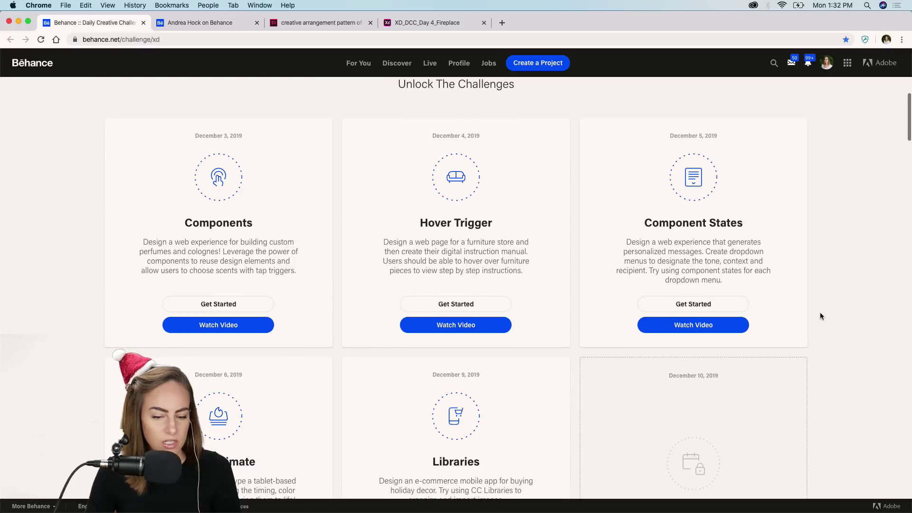
pyautogui.scroll(-1, 820, 314)
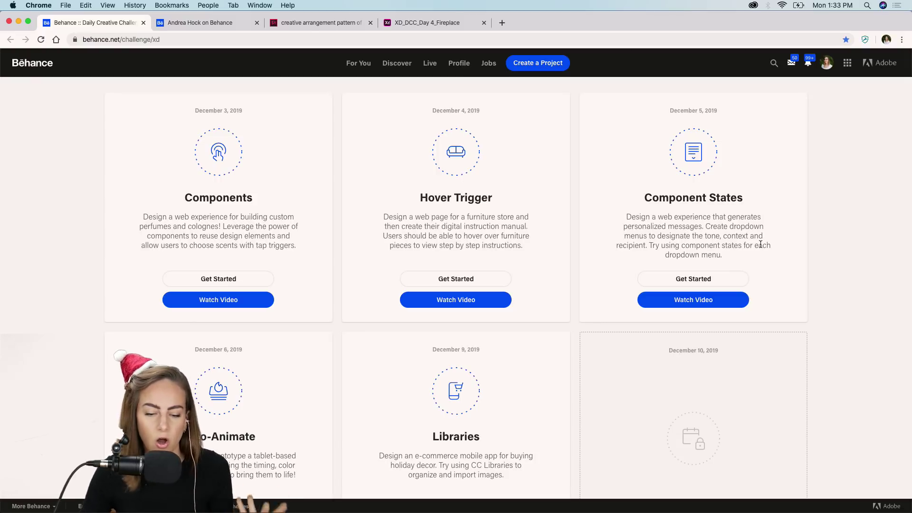
pyautogui.scroll(-4, 760, 244)
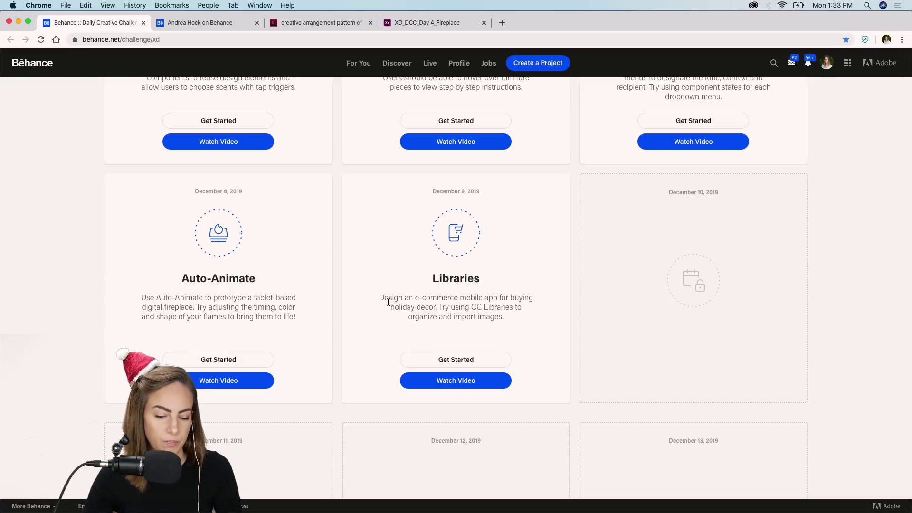
# Open the Libraries challenge's starter files on Dropbox, view the folder's download options and close the page.
pyautogui.click(437, 360)
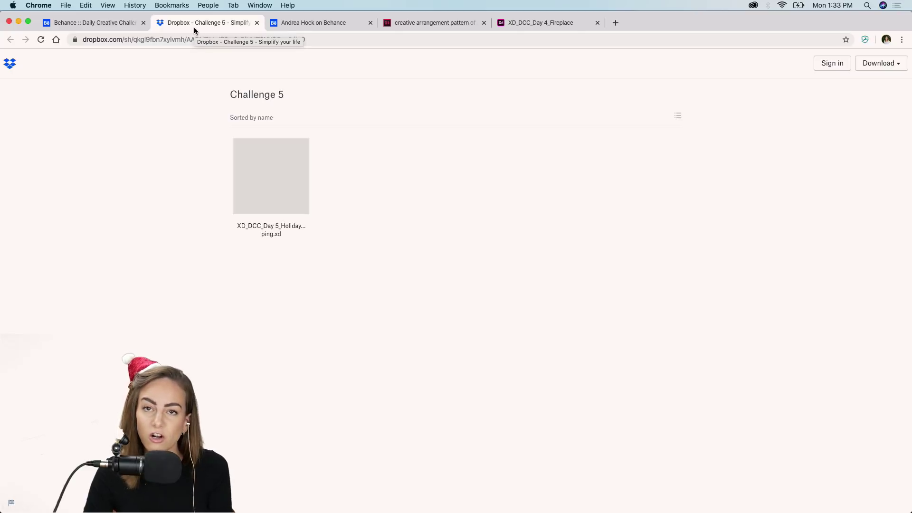
pyautogui.click(886, 68)
pyautogui.click(867, 86)
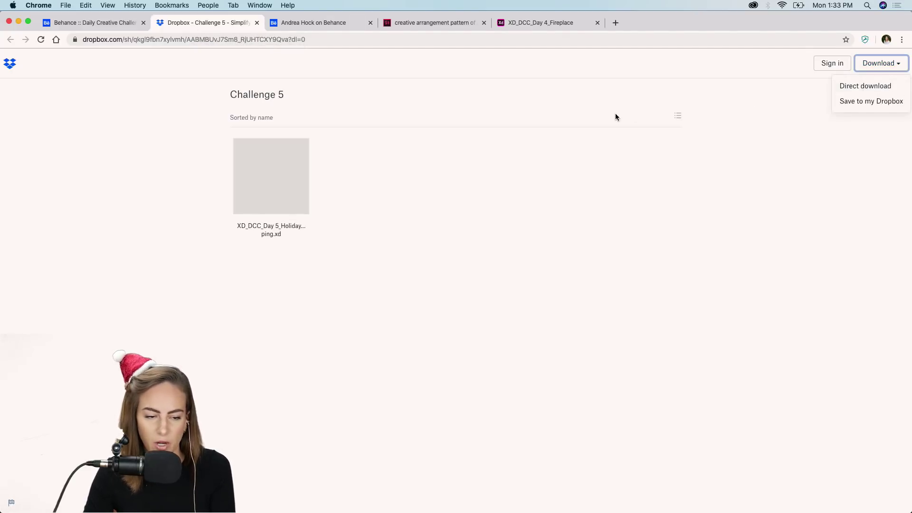
pyautogui.click(257, 23)
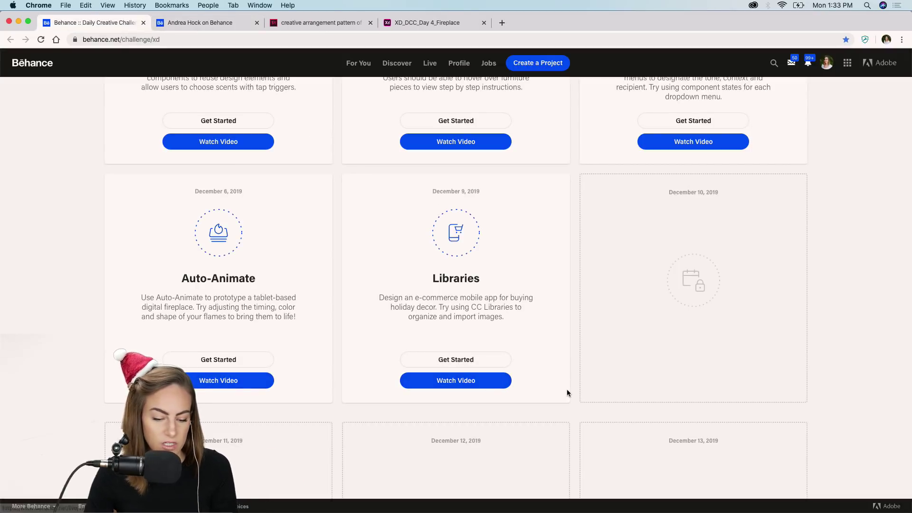
# Look at the challenge page's Next Steps section and switch to the creative-challenge channel of Discord's Adobe XD server.
pyautogui.scroll(-6, 568, 392)
pyautogui.scroll(-4, 567, 390)
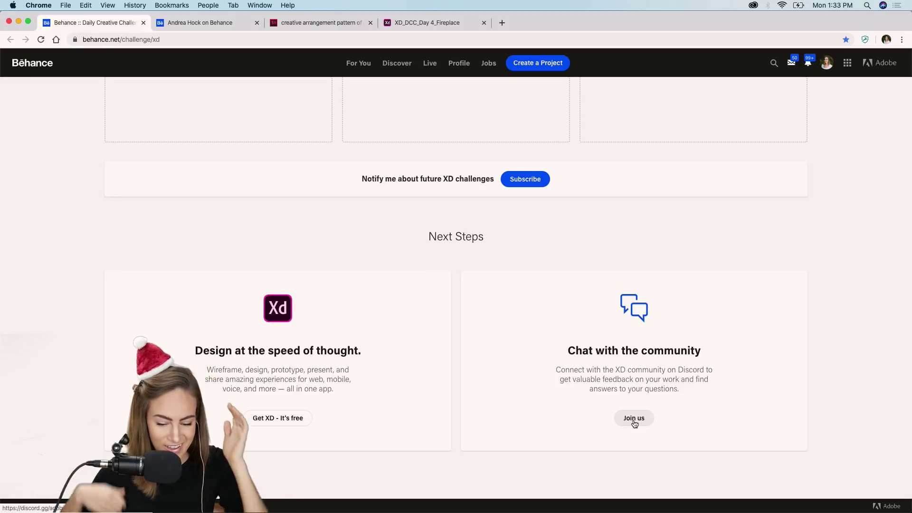
pyautogui.moveTo(523, 512)
pyautogui.click(495, 498)
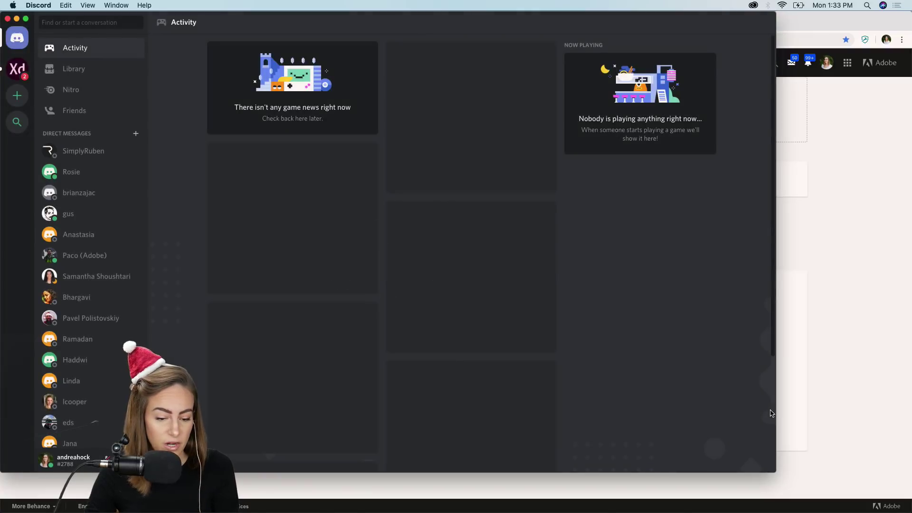
pyautogui.click(15, 69)
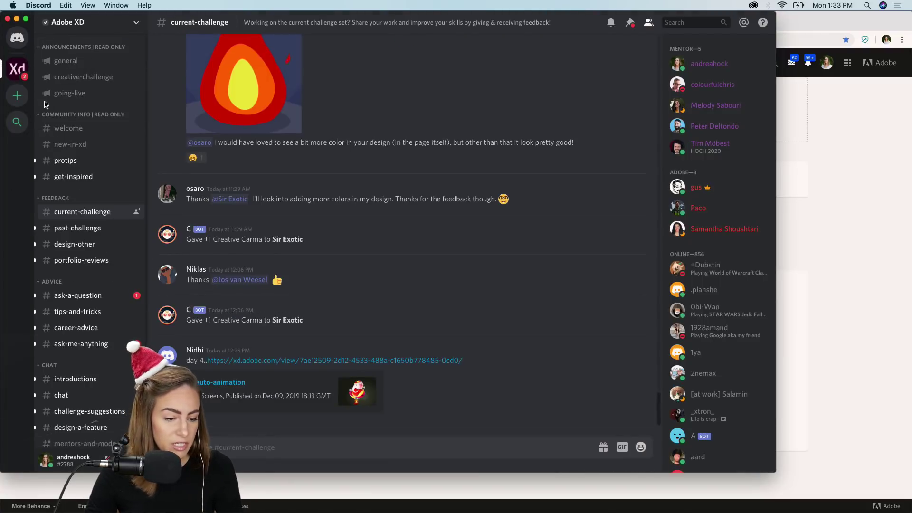
pyautogui.click(80, 78)
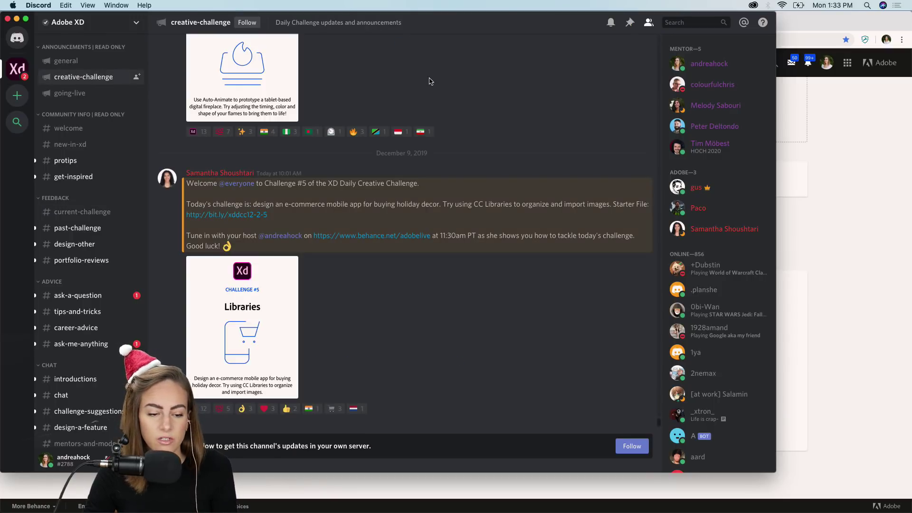
# Browse the current-challenge, past-challenge and design-other feedback channels of the Adobe XD server.
pyautogui.click(79, 212)
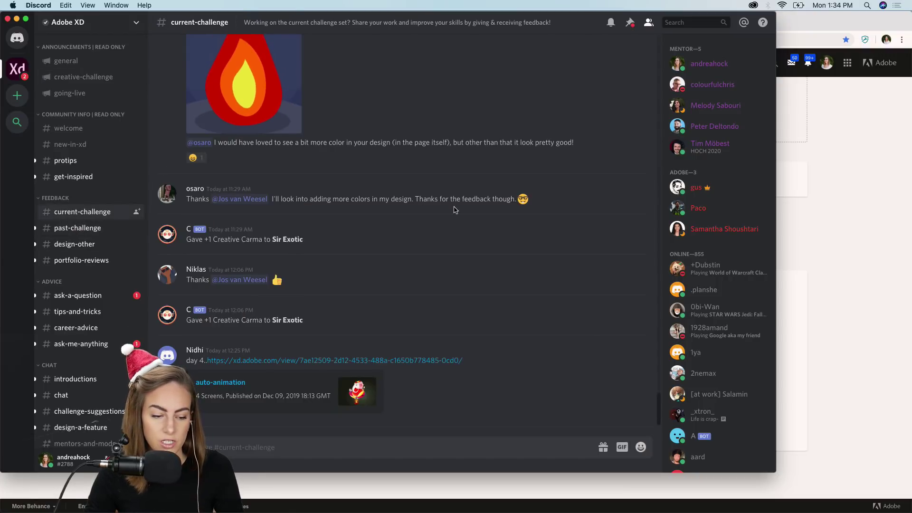
pyautogui.scroll(3, 454, 210)
pyautogui.scroll(10, 455, 210)
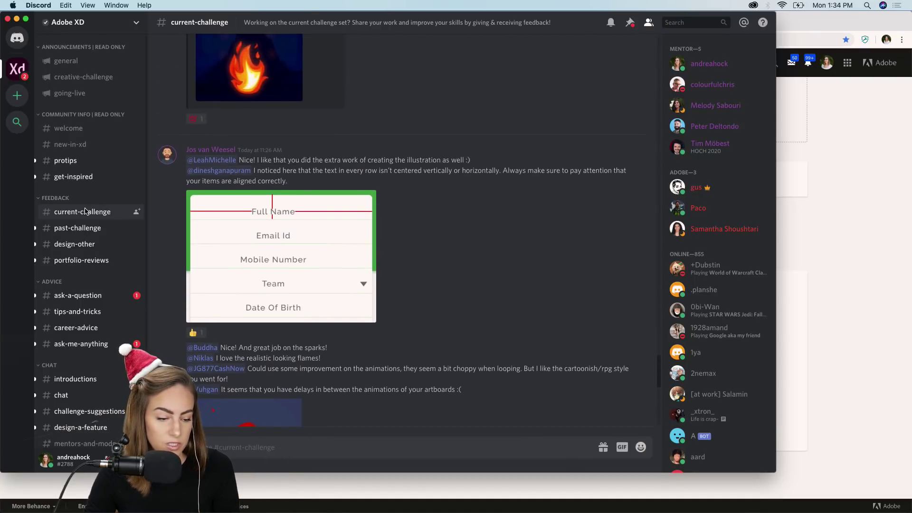
pyautogui.click(68, 229)
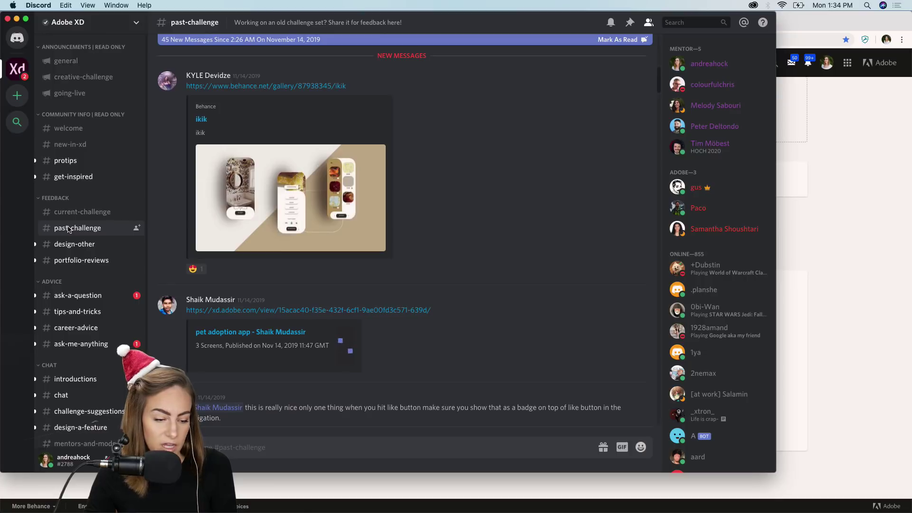
pyautogui.click(66, 245)
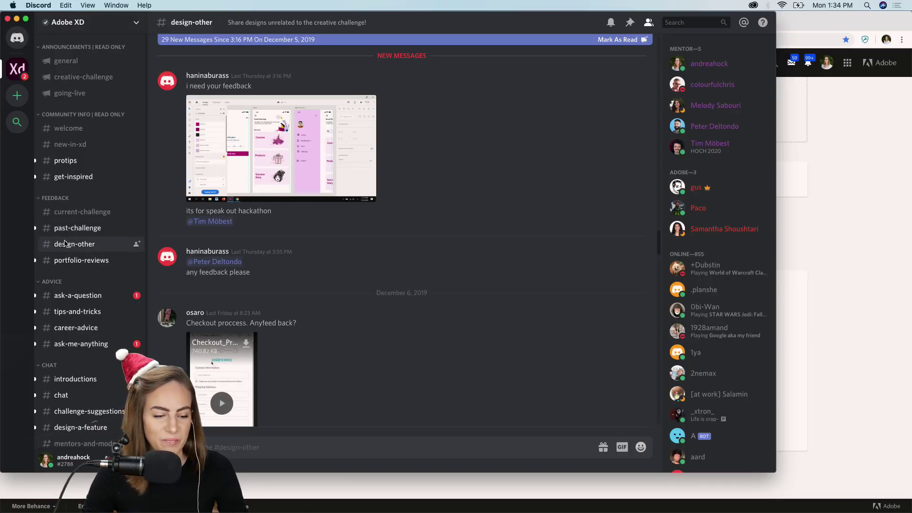
# Look through earlier fireplace submissions in the current-challenge channel and put the Discord window away.
pyautogui.click(81, 212)
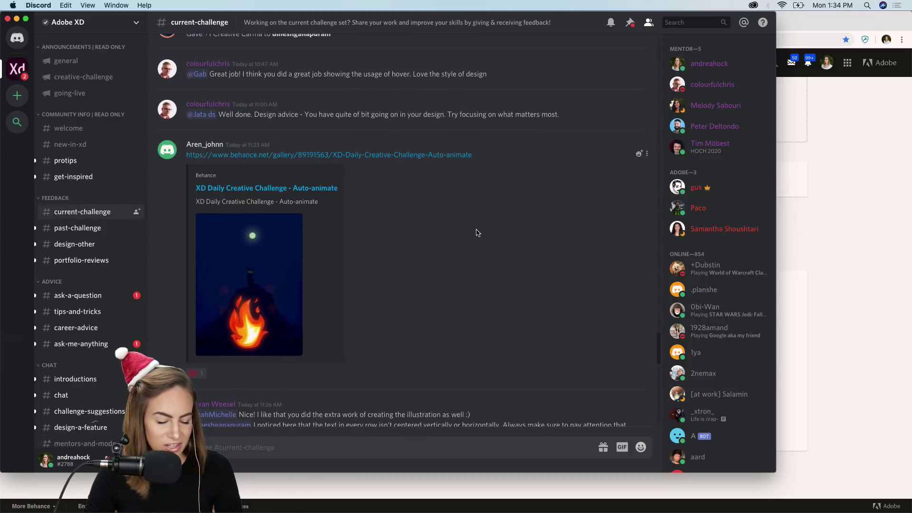
pyautogui.scroll(5, 477, 233)
pyautogui.scroll(10, 477, 233)
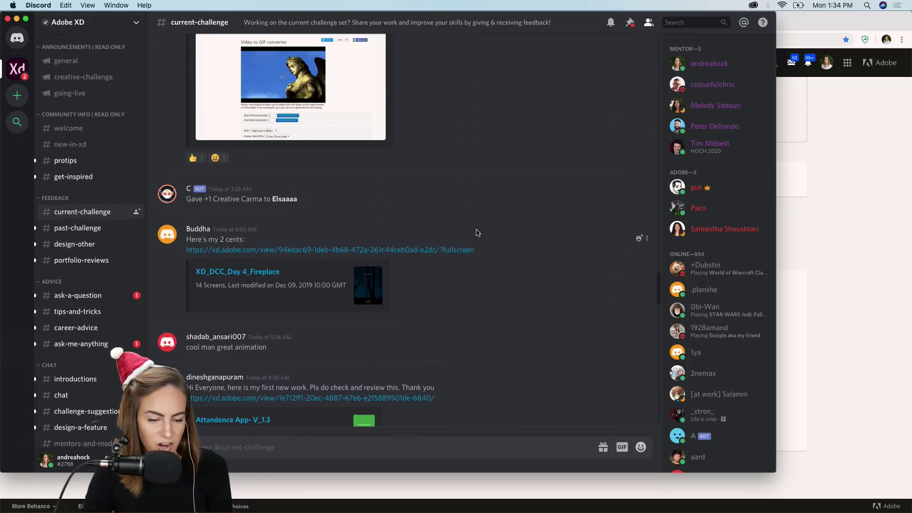
pyautogui.scroll(10, 477, 233)
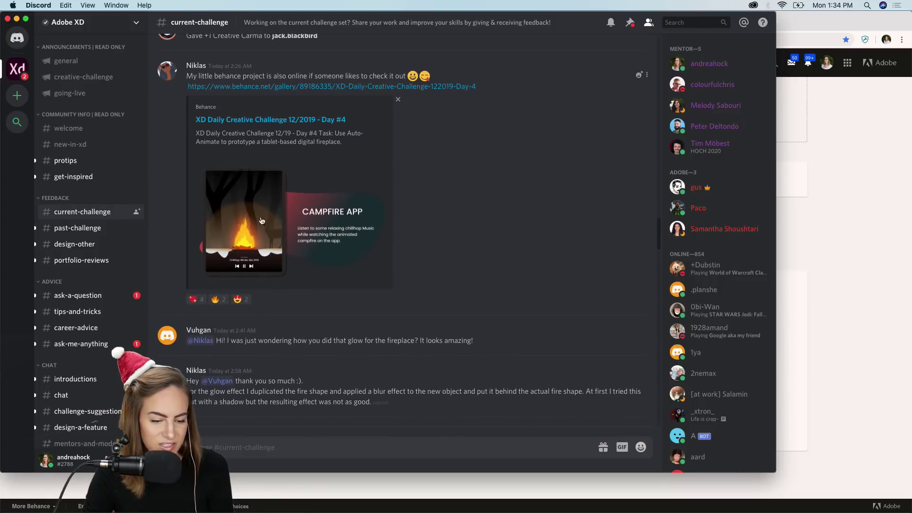
pyautogui.click(17, 19)
pyautogui.click(69, 270)
# Switch to Adobe XD and enlarge the XD_DCC_Day 5_Holiday Shopping document window to fill the screen.
pyautogui.moveTo(475, 508)
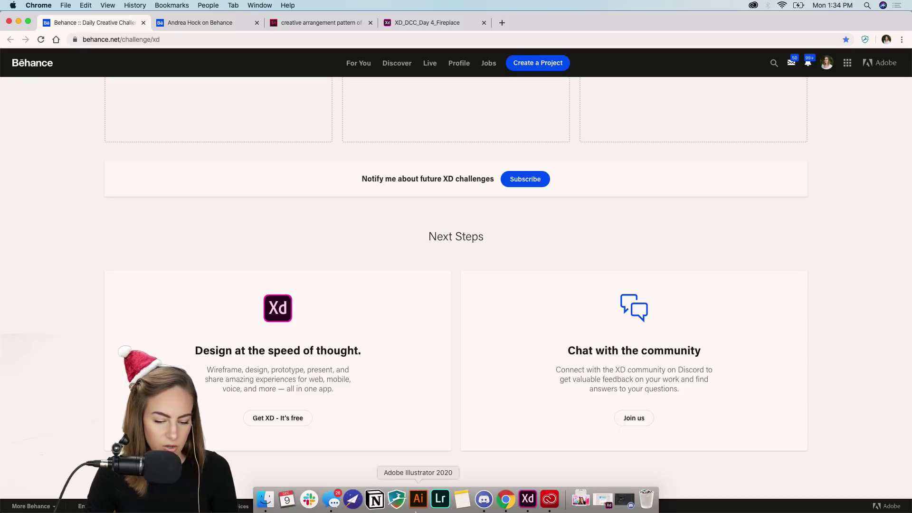
pyautogui.click(526, 500)
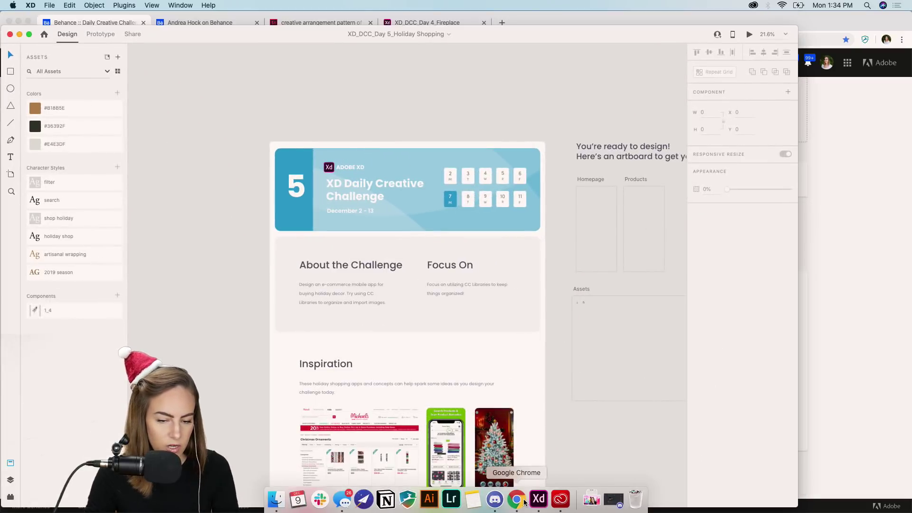
pyautogui.moveTo(798, 26); pyautogui.dragTo(911, 6)
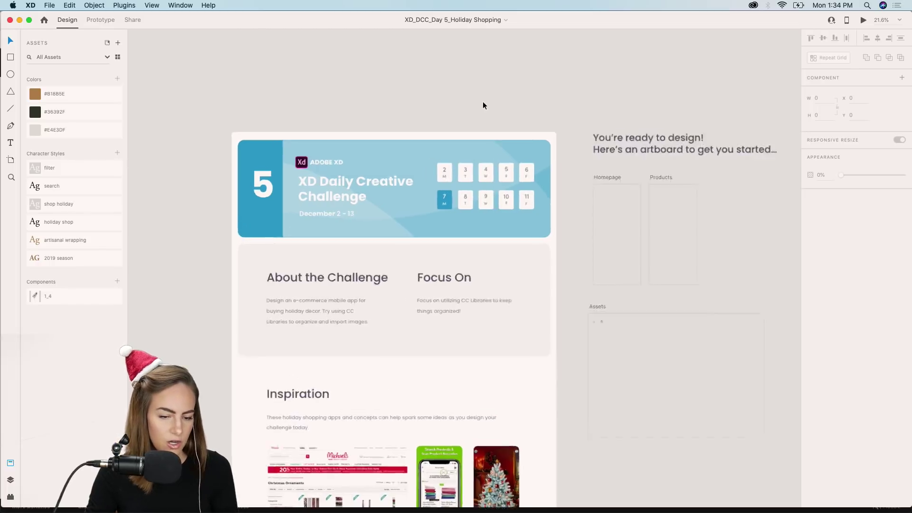
# Read the brief's About the Challenge and Focus On sections and examine the Michaels, JOANN and Decorate Your Christmas Tree inspiration examples.
pyautogui.scroll(5, 483, 105)
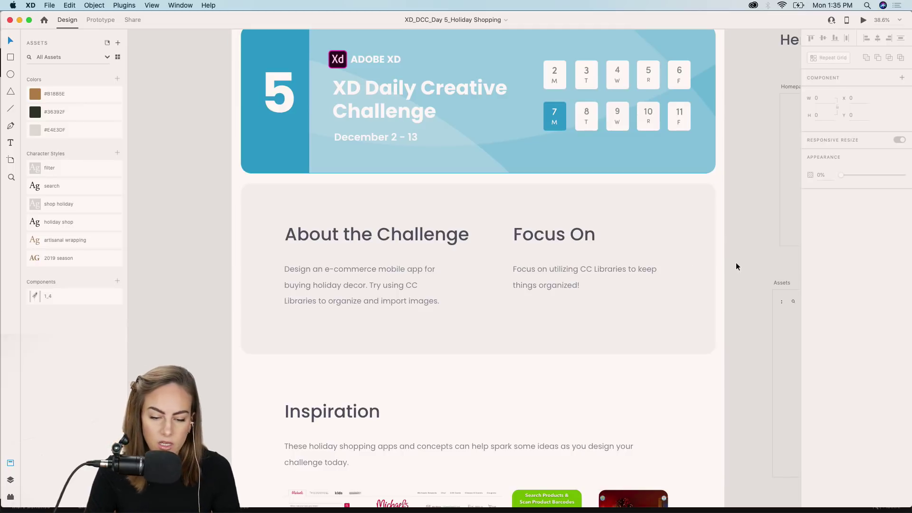
pyautogui.scroll(-5, 737, 266)
pyautogui.scroll(-2, 736, 263)
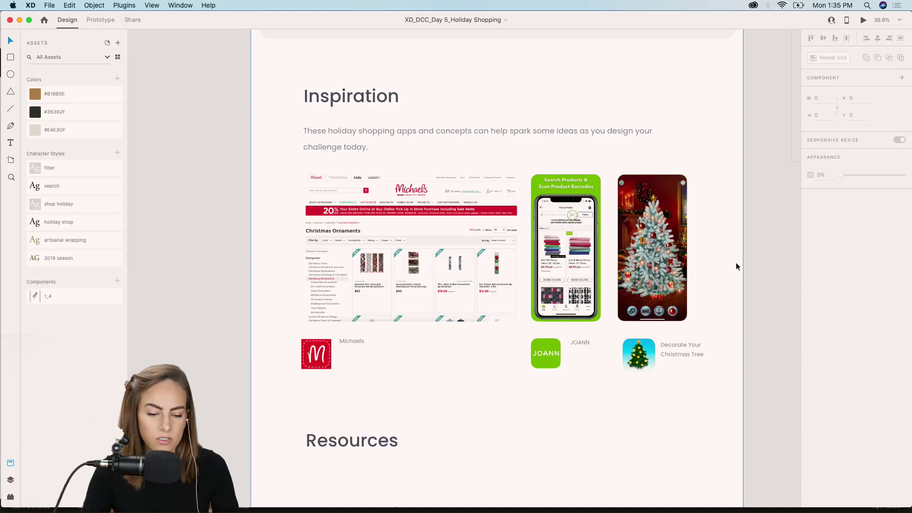
pyautogui.scroll(5, 736, 261)
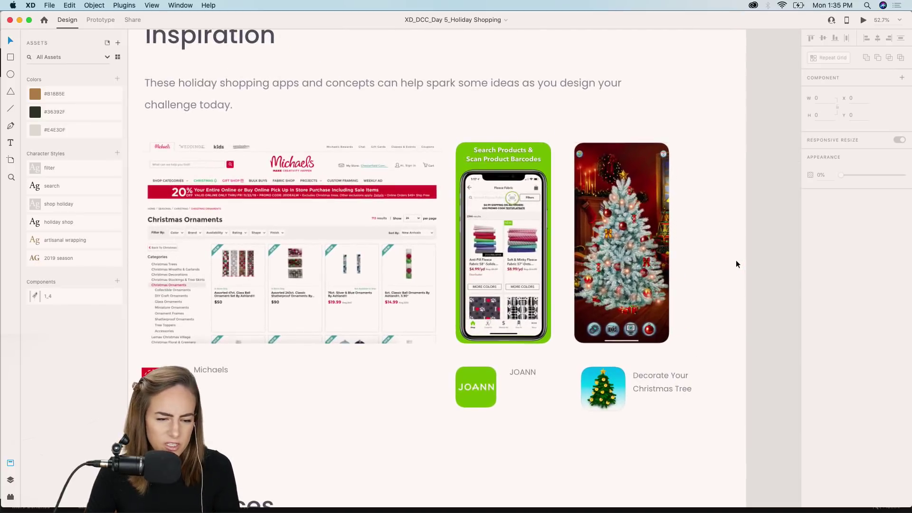
pyautogui.hscroll(-2, 736, 260)
pyautogui.scroll(1, 736, 260)
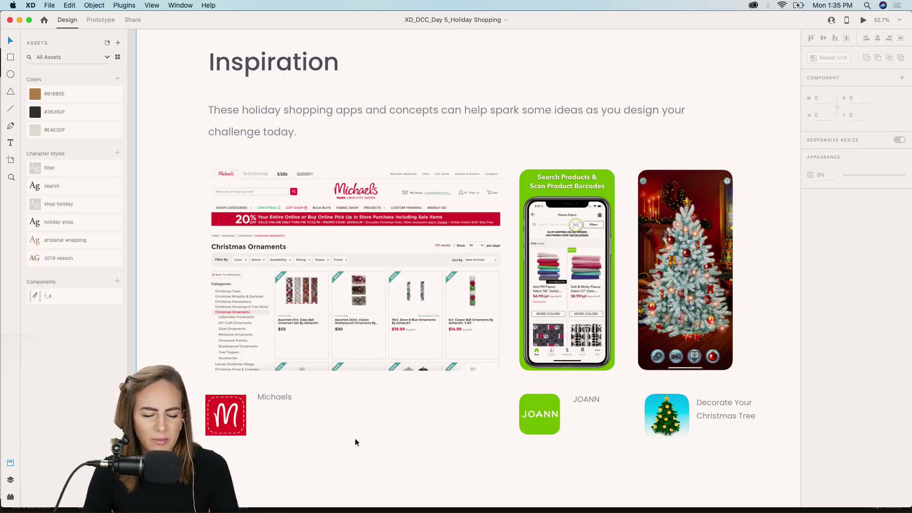
pyautogui.scroll(2, 355, 438)
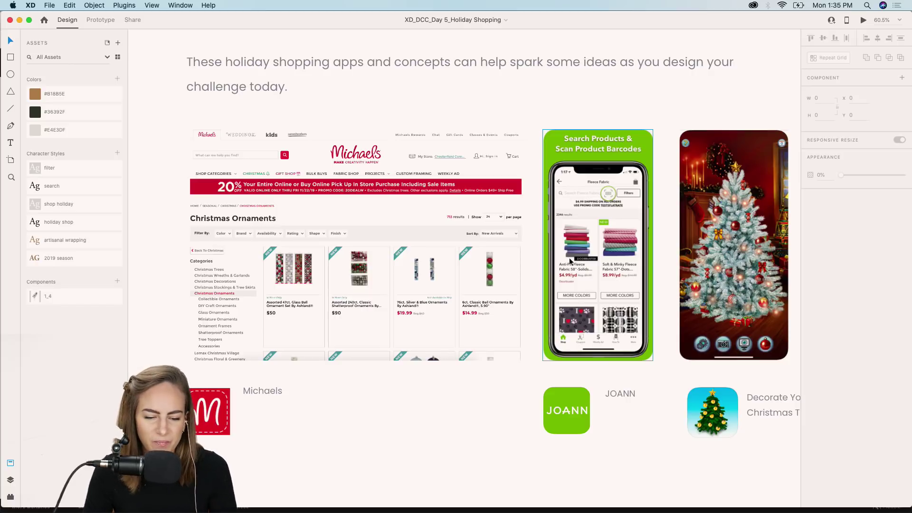
pyautogui.hscroll(5, 568, 257)
pyautogui.scroll(-2, 568, 257)
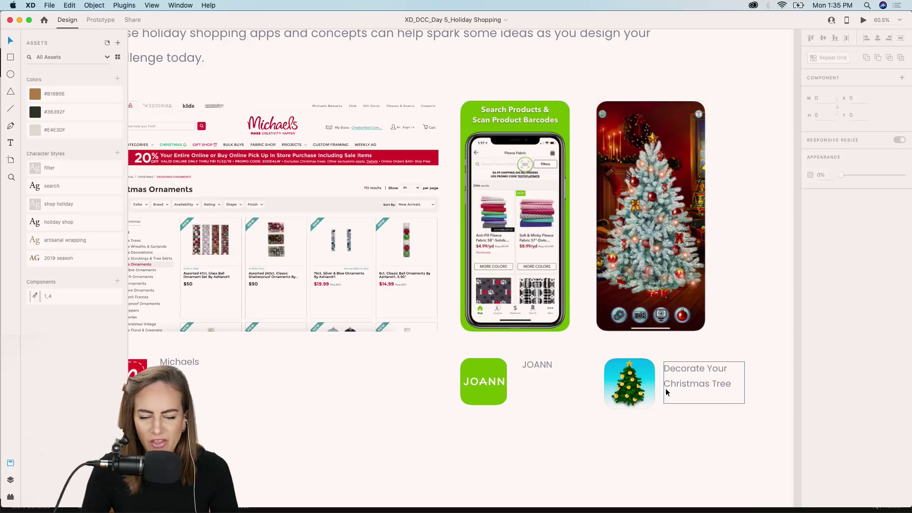
pyautogui.scroll(3, 665, 388)
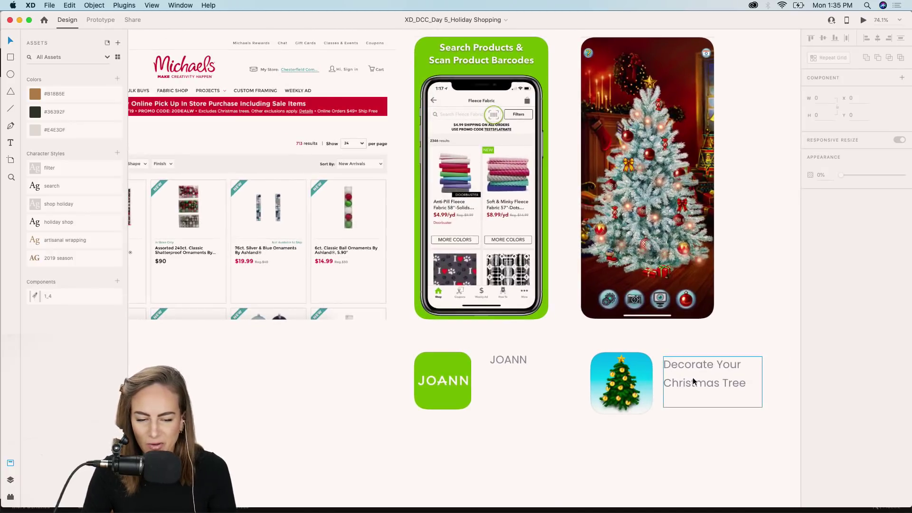
pyautogui.scroll(-3, 692, 377)
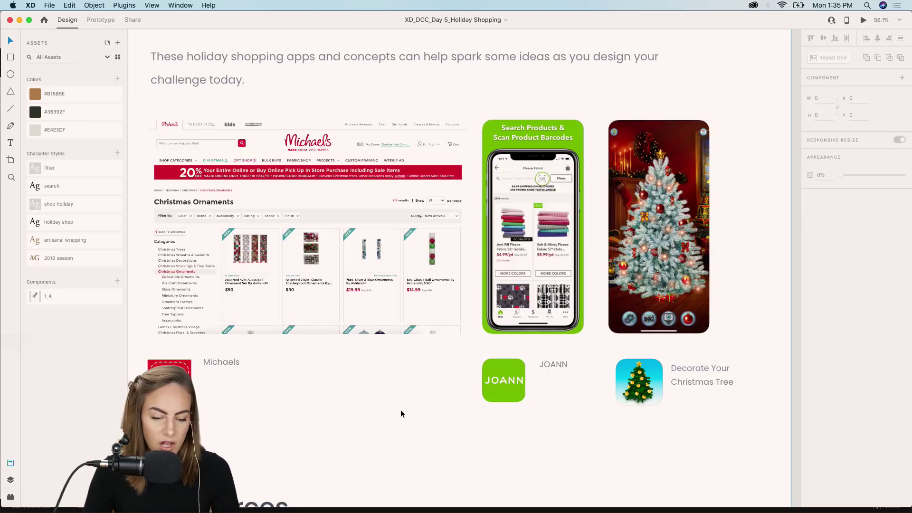
# Read the brief's Resources lists and its Daily Feedback & Updates and When you Finish sections.
pyautogui.scroll(-2, 398, 410)
pyautogui.hscroll(-2, 398, 409)
pyautogui.scroll(-3, 398, 410)
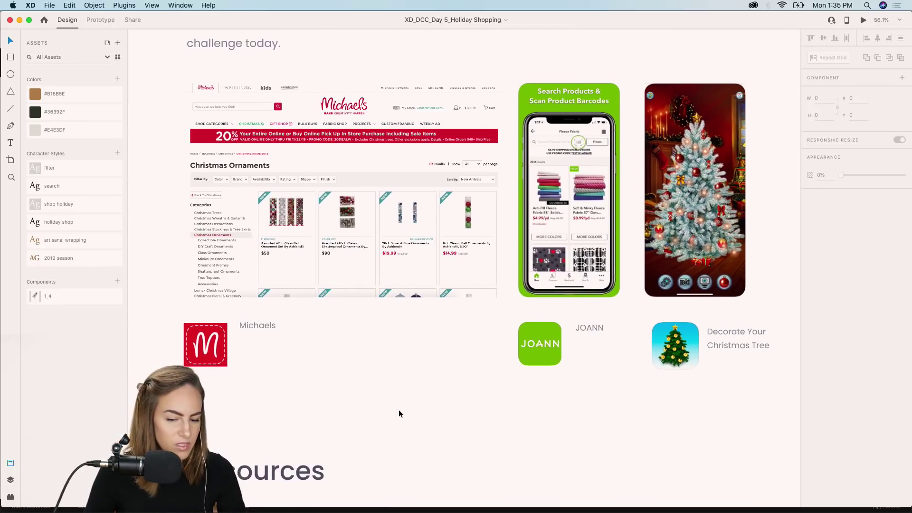
pyautogui.scroll(-3, 398, 409)
pyautogui.scroll(-2, 398, 410)
pyautogui.scroll(-6, 397, 409)
pyautogui.hscroll(-1, 398, 410)
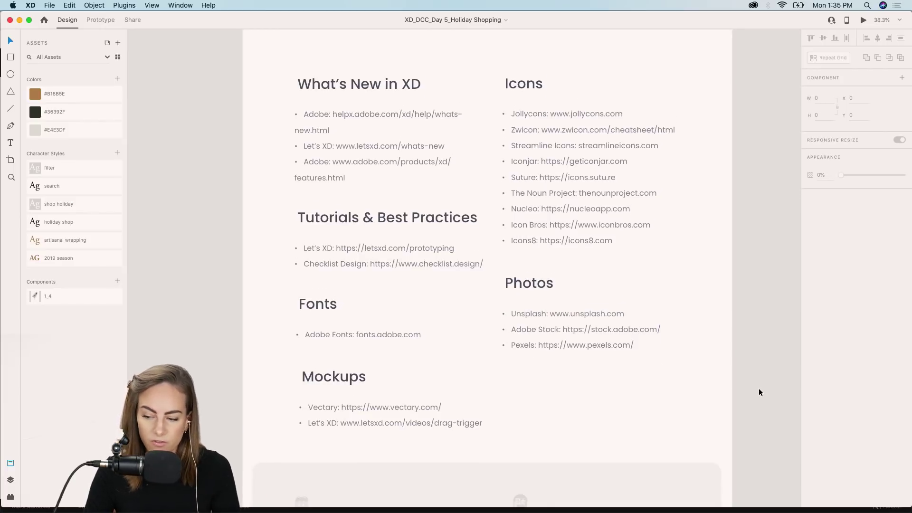
pyautogui.scroll(-5, 759, 392)
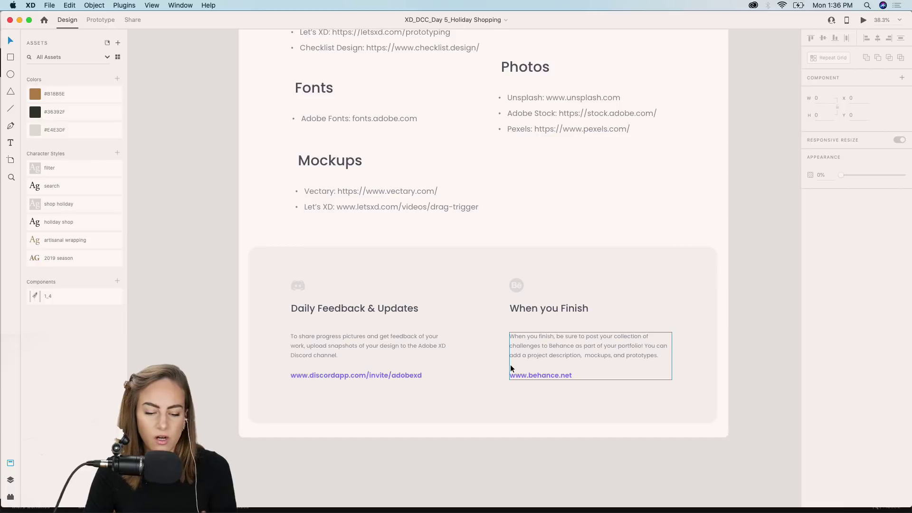
pyautogui.scroll(5, 510, 364)
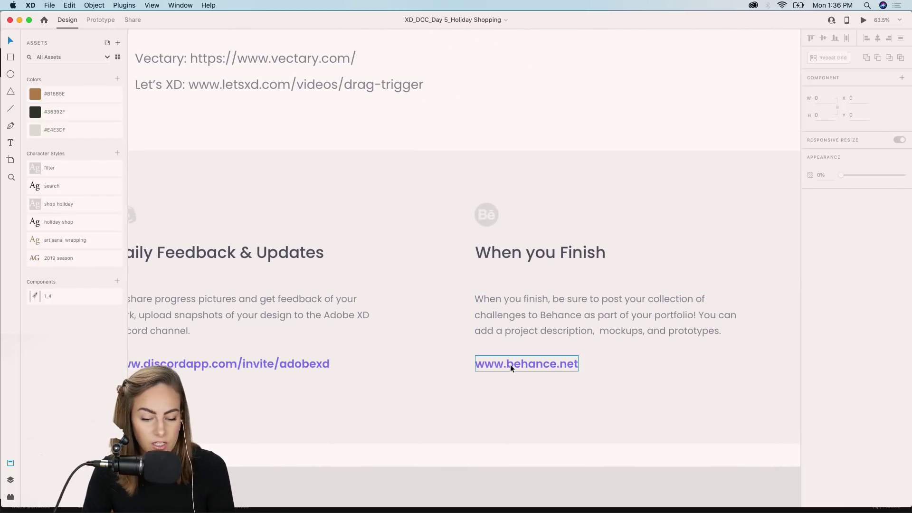
pyautogui.scroll(-5, 510, 365)
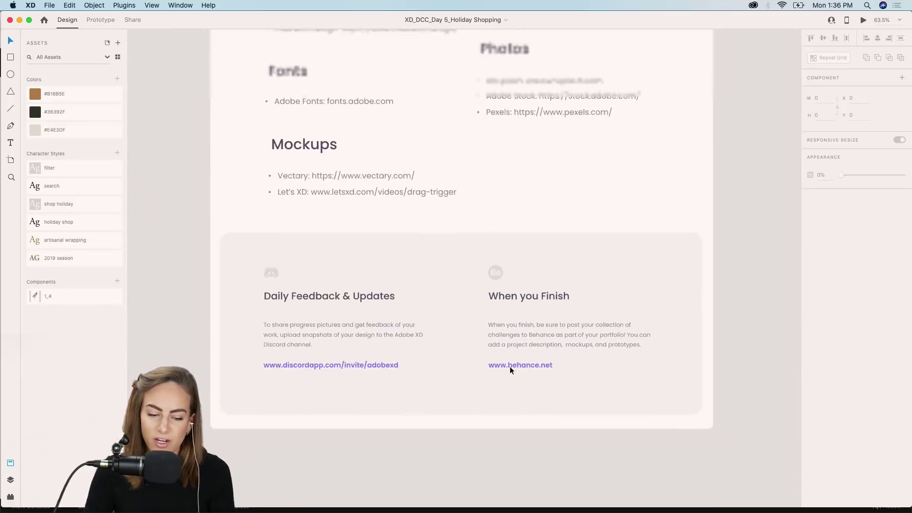
# Draw a rectangle about 394 by 839 over the Homepage artboard and round its corners to about 47.
pyautogui.scroll(10, 509, 366)
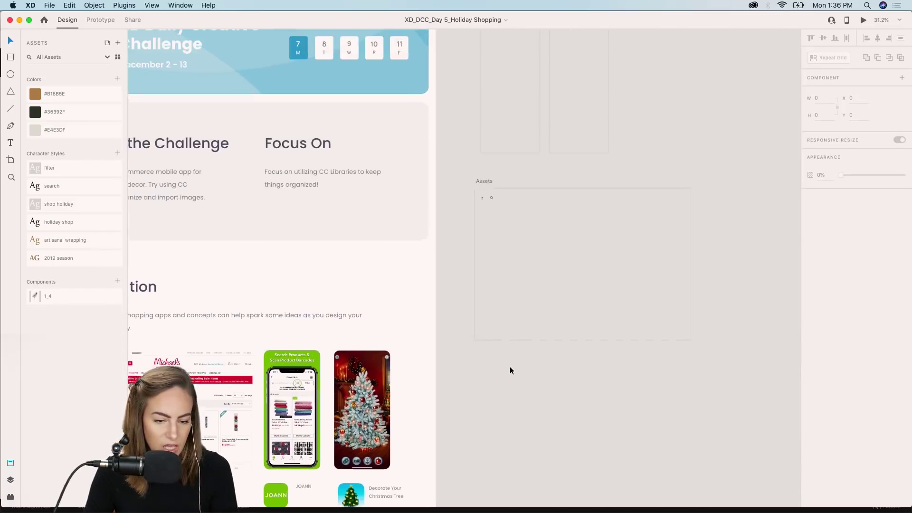
pyautogui.scroll(-3, 509, 366)
pyautogui.scroll(5, 509, 366)
pyautogui.scroll(5, 509, 366)
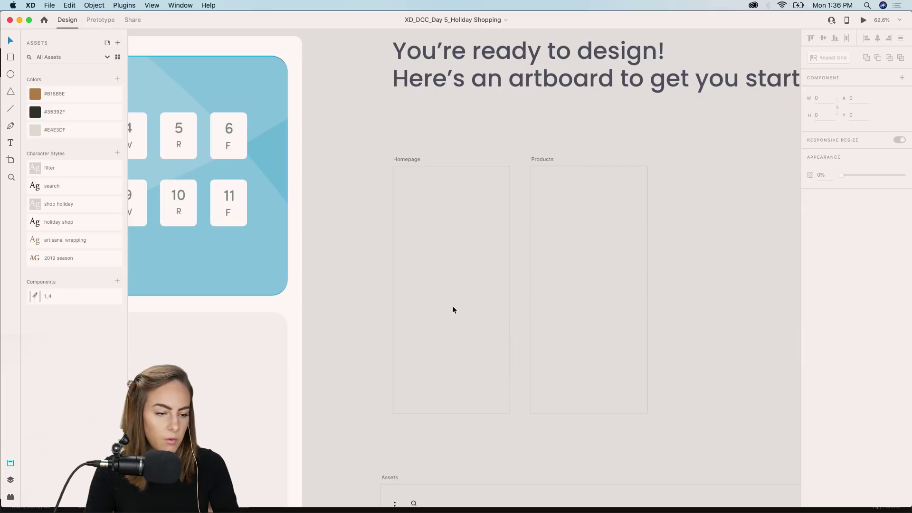
pyautogui.click(11, 57)
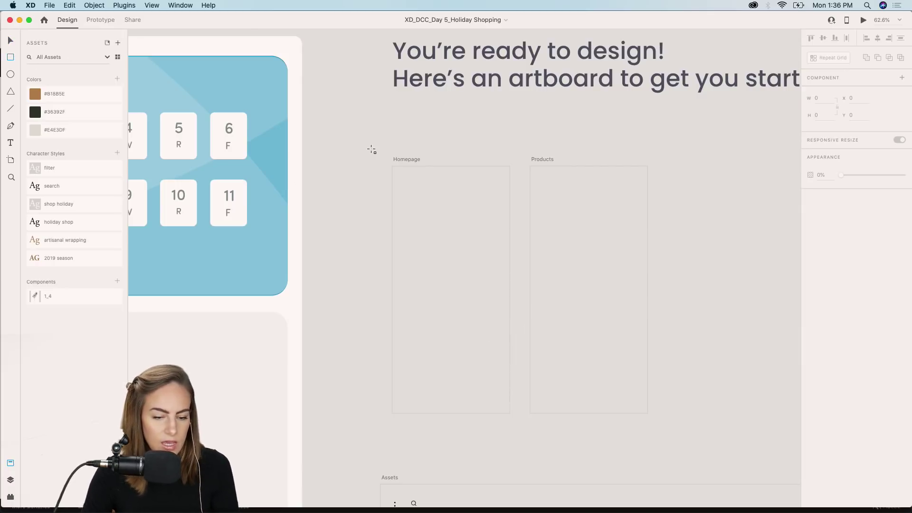
pyautogui.moveTo(393, 167); pyautogui.dragTo(509, 416)
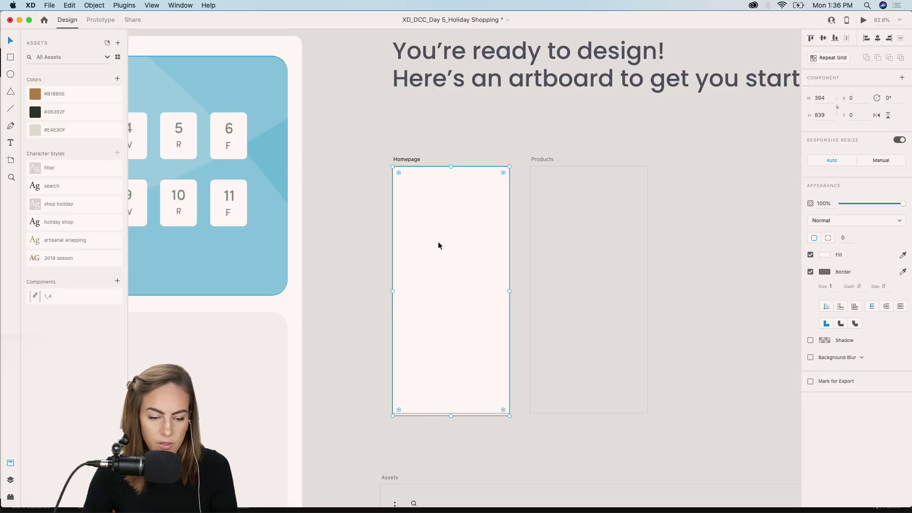
pyautogui.moveTo(399, 174); pyautogui.dragTo(406, 180)
# Fill the rounded Homepage rectangle with the saved color #36392F and remove its border.
pyautogui.click(78, 112)
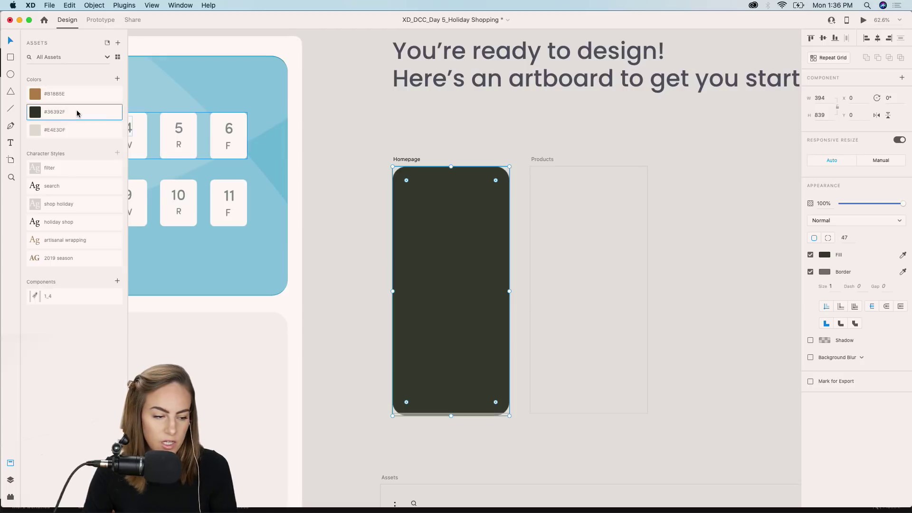
pyautogui.scroll(3, 412, 232)
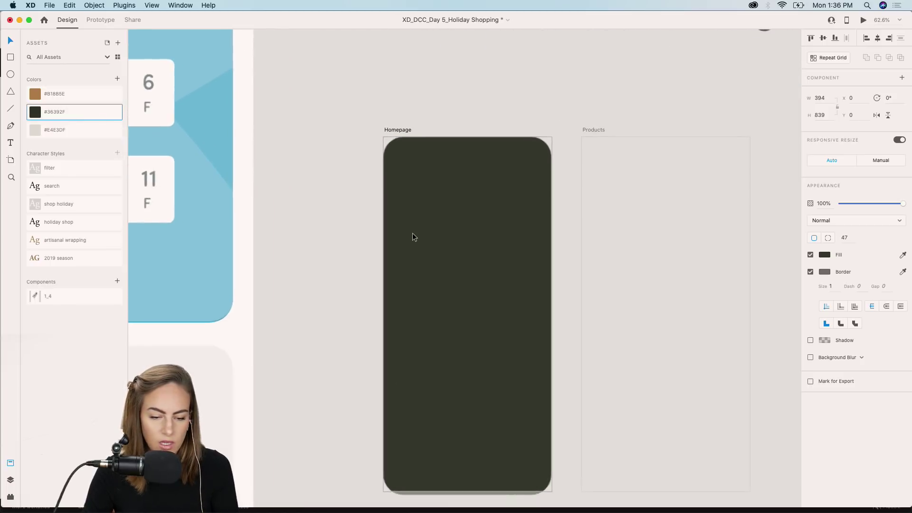
pyautogui.click(810, 271)
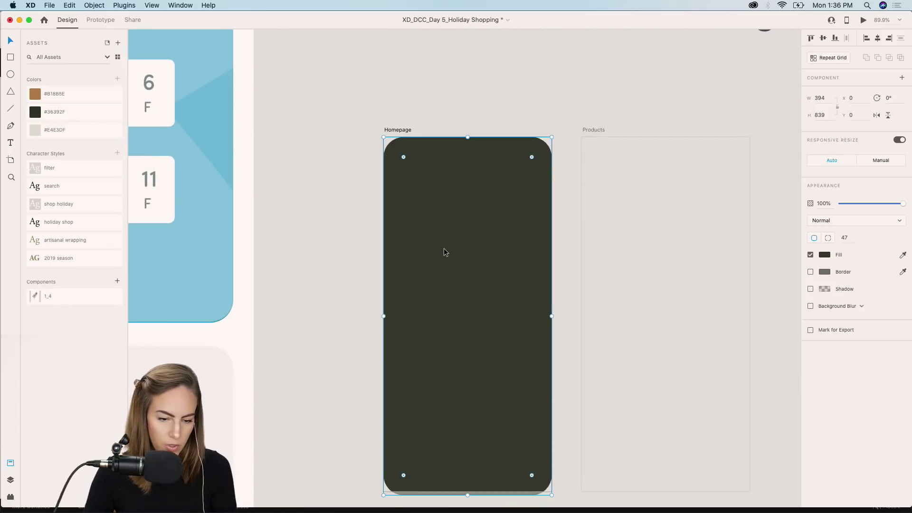
# Duplicate the dark rectangle, fill the copy with #E4E3DF and shrink it inside the original to about 376 by 808.
pyautogui.moveTo(384, 137); pyautogui.dragTo(386, 141)
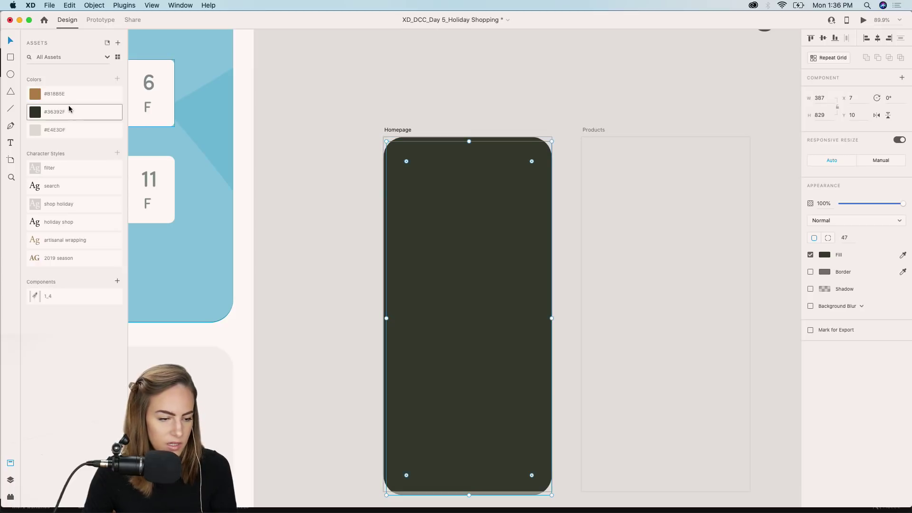
pyautogui.click(52, 131)
pyautogui.scroll(-4, 522, 355)
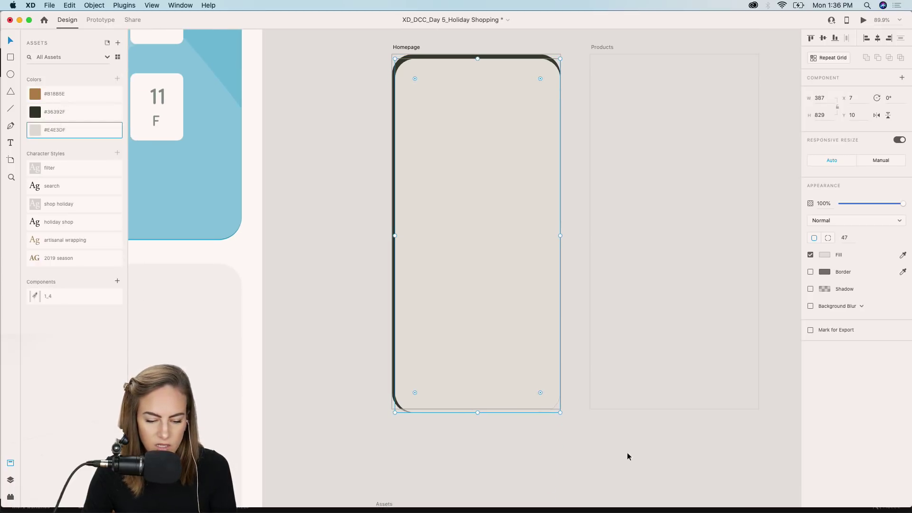
pyautogui.moveTo(560, 412); pyautogui.dragTo(551, 400)
# Shorten the dark phone frame to the Homepage artboard's bottom edge and bring the light screen's left edge in to about X 12.
pyautogui.click(553, 402)
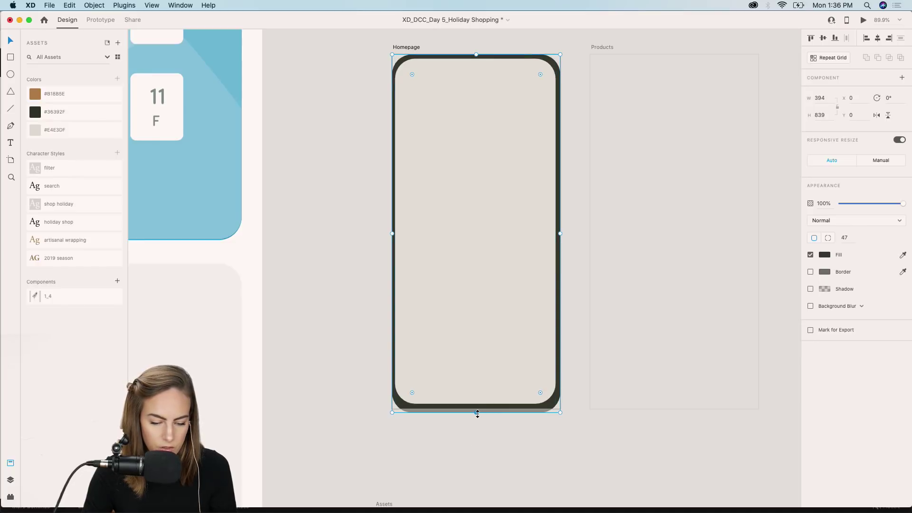
pyautogui.click(475, 392)
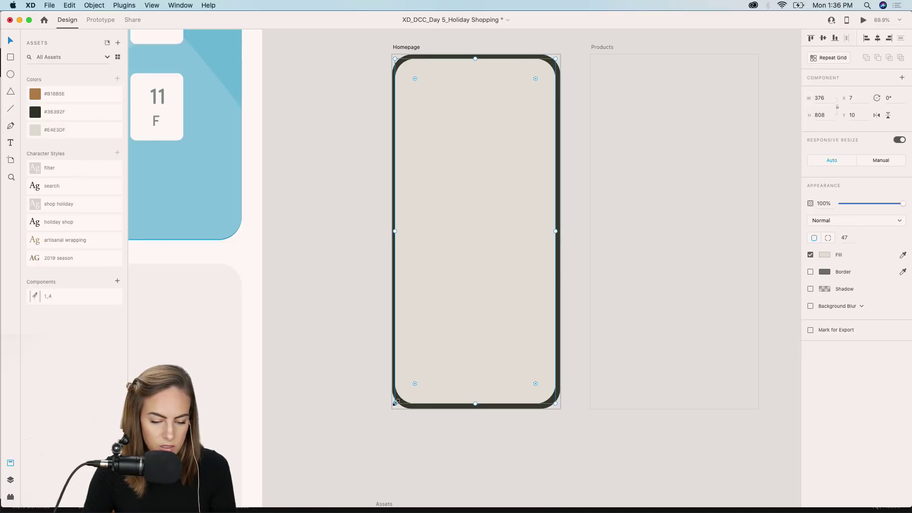
pyautogui.moveTo(395, 403); pyautogui.dragTo(396, 403)
pyautogui.click(354, 389)
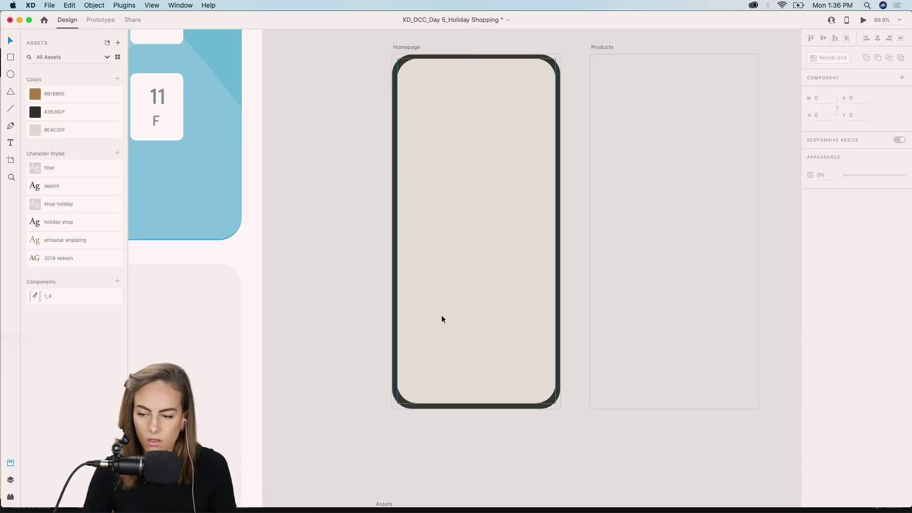
# Open CC Libraries beside the artboards and check the list of libraries, keeping Nov11-12_Adobe Live selected.
pyautogui.scroll(-3, 439, 322)
pyautogui.scroll(-5, 440, 323)
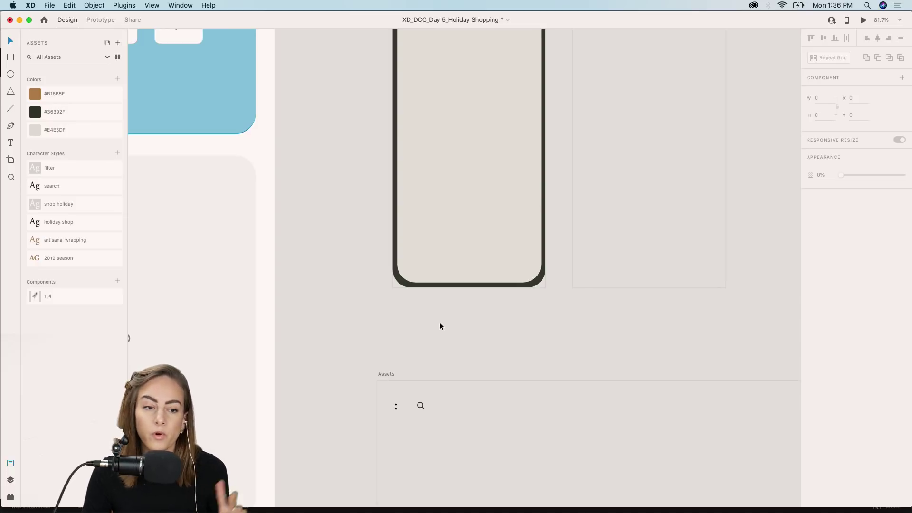
pyautogui.click(53, 6)
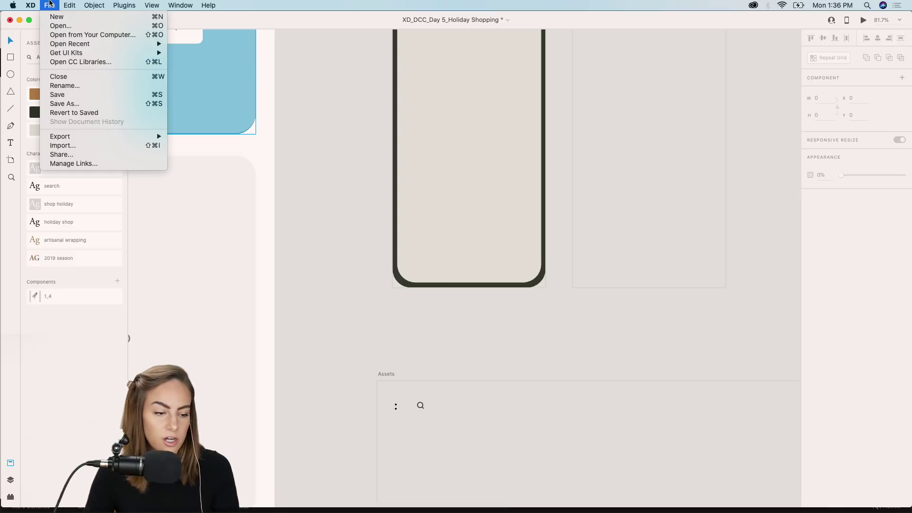
pyautogui.click(64, 61)
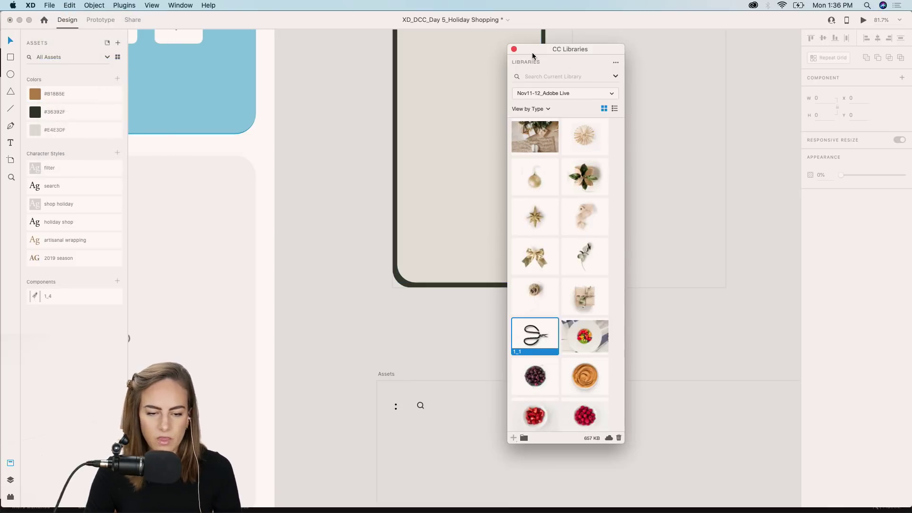
pyautogui.moveTo(532, 56); pyautogui.dragTo(752, 38)
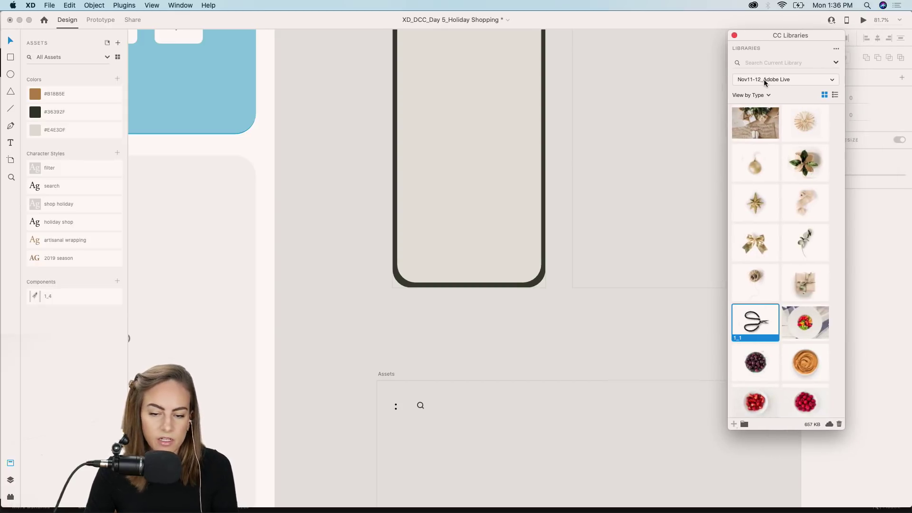
pyautogui.click(779, 79)
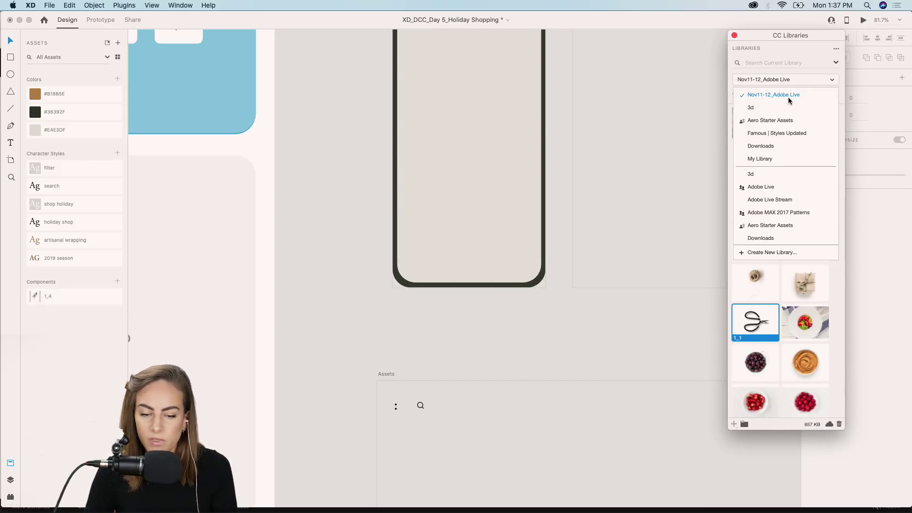
pyautogui.click(832, 85)
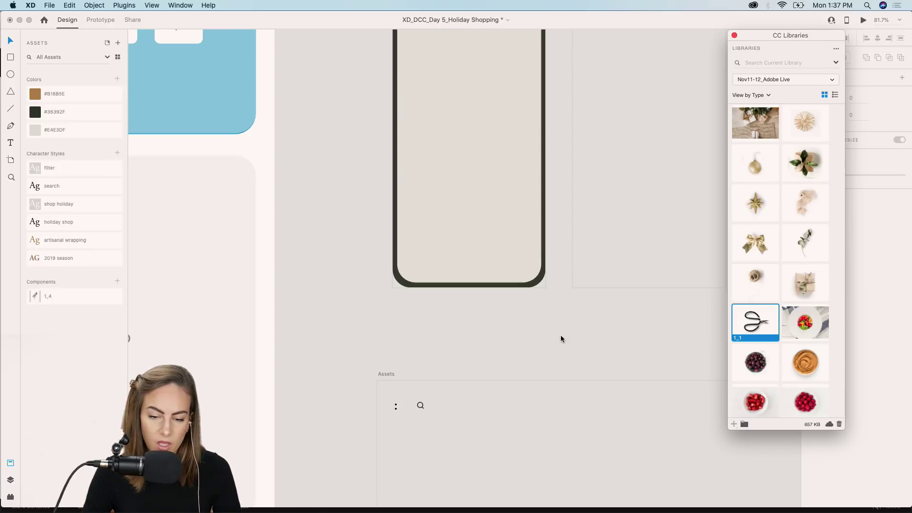
# Place the library photo of wrapped gifts and a woven rug on the Assets artboard and scale it to fit there.
pyautogui.moveTo(756, 122); pyautogui.dragTo(523, 435)
pyautogui.scroll(-5, 523, 428)
pyautogui.moveTo(561, 334); pyautogui.dragTo(594, 436)
pyautogui.scroll(-2, 449, 343)
pyautogui.hscroll(2, 450, 344)
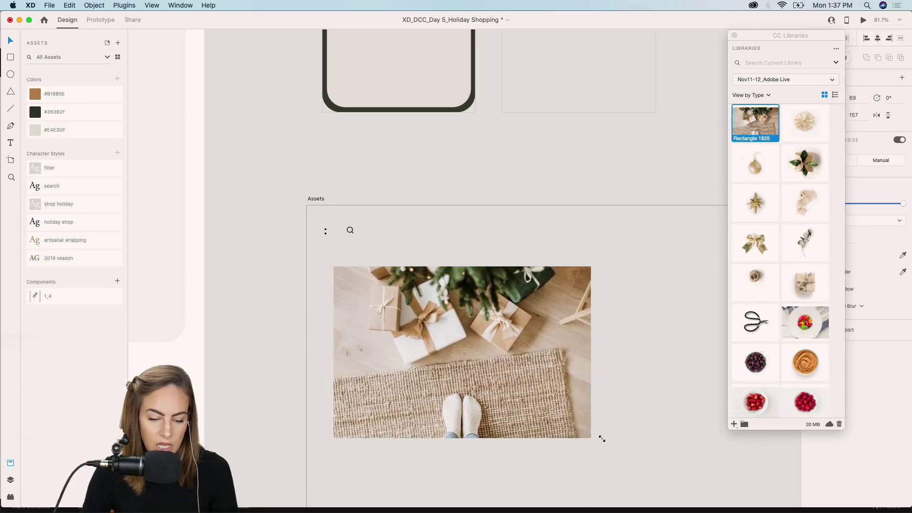
# Move the gift photo onto the Homepage artboard, centered over the phone and aligned with the top of the light screen.
pyautogui.moveTo(546, 413); pyautogui.dragTo(541, 227)
pyautogui.scroll(5, 541, 266)
pyautogui.hscroll(-2, 541, 266)
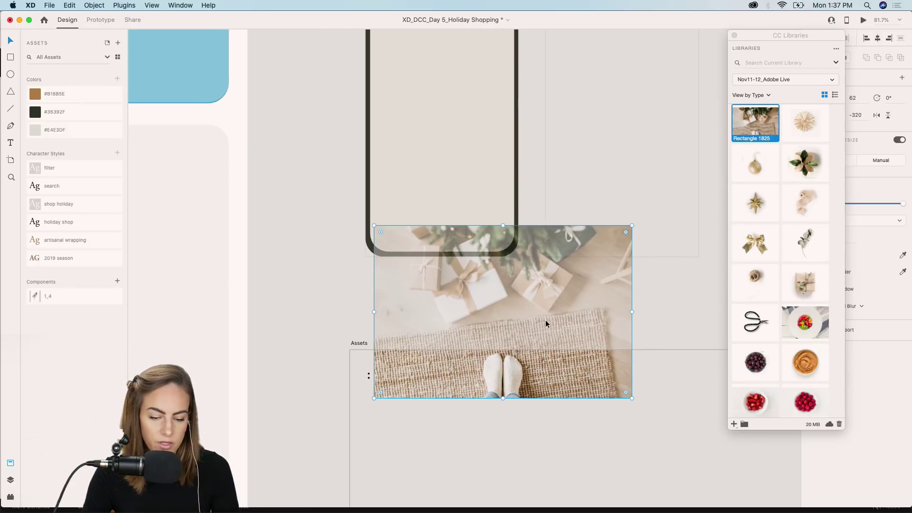
pyautogui.moveTo(545, 319); pyautogui.dragTo(489, 136)
pyautogui.scroll(2, 489, 137)
pyautogui.scroll(4, 489, 137)
pyautogui.moveTo(442, 209); pyautogui.dragTo(440, 156)
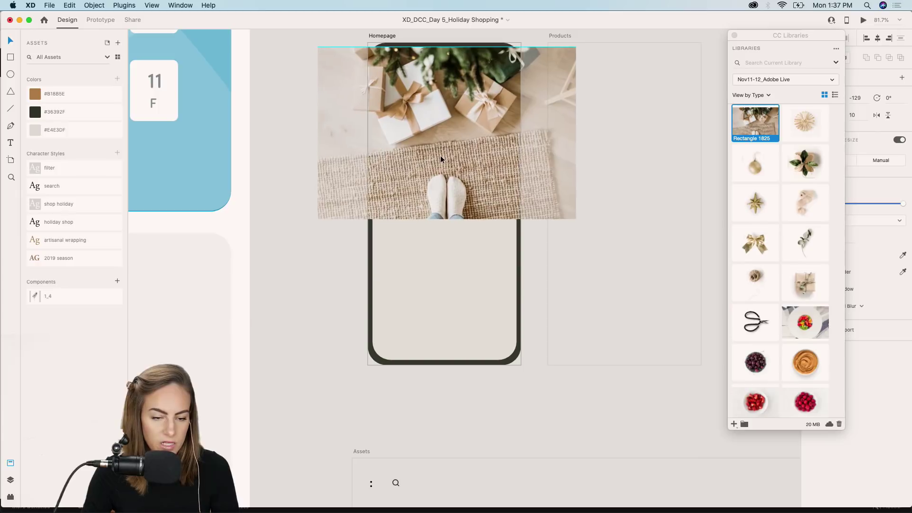
# Enlarge the gift photo to the phone screen's full height and mask it with the light rounded rectangle.
pyautogui.moveTo(444, 219); pyautogui.dragTo(444, 360)
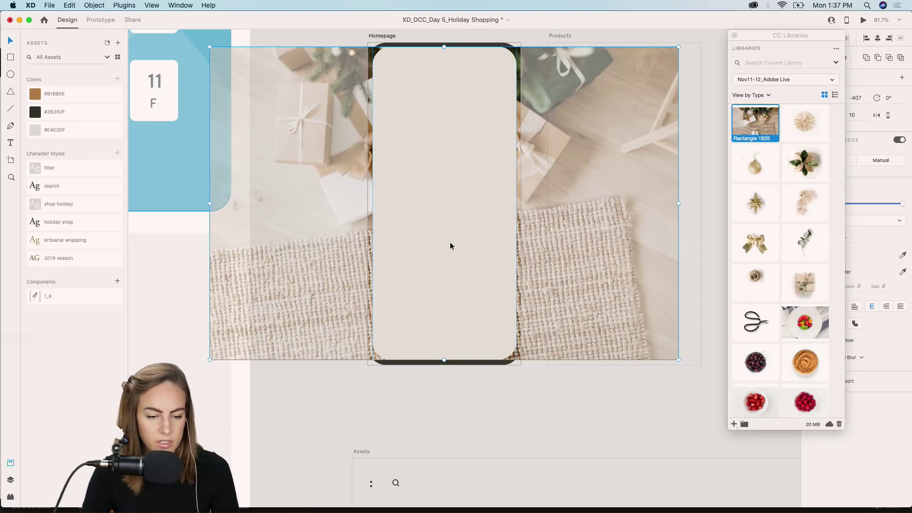
pyautogui.press('super+shift+m')
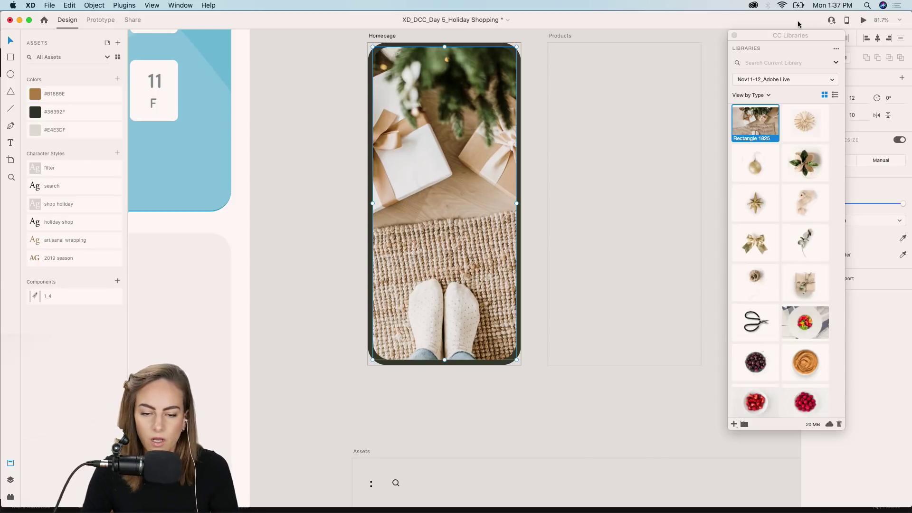
pyautogui.moveTo(783, 35)
pyautogui.mouseDown()
pyautogui.moveTo(766, 29)
pyautogui.moveTo(781, 28)
pyautogui.mouseUp()
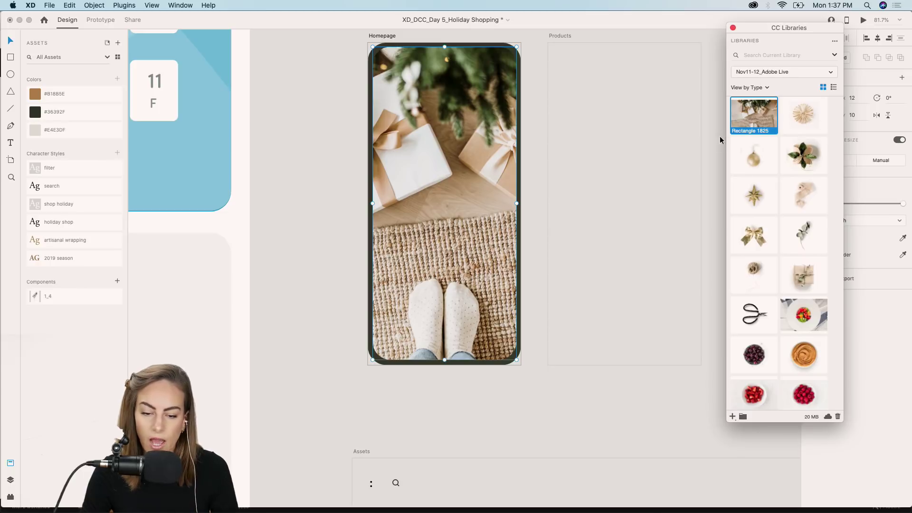
pyautogui.click(401, 430)
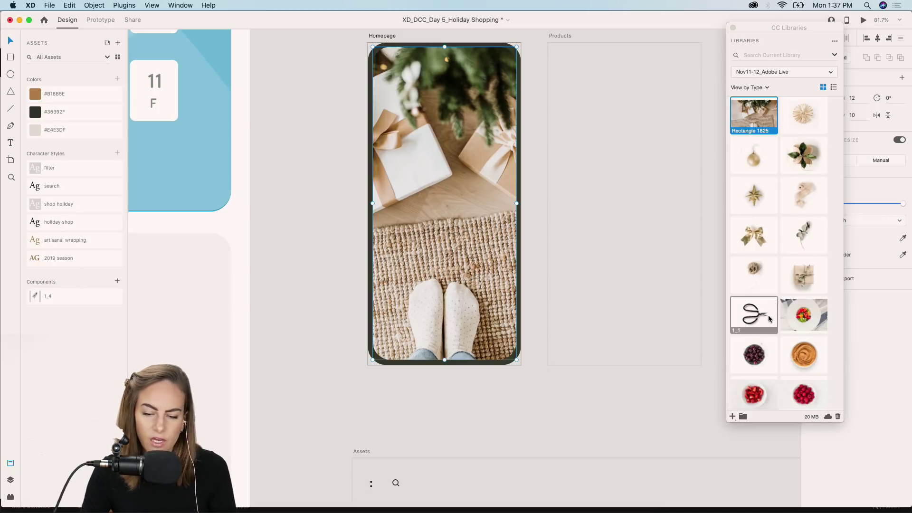
pyautogui.hscroll(2, 584, 209)
pyautogui.hscroll(5, 584, 209)
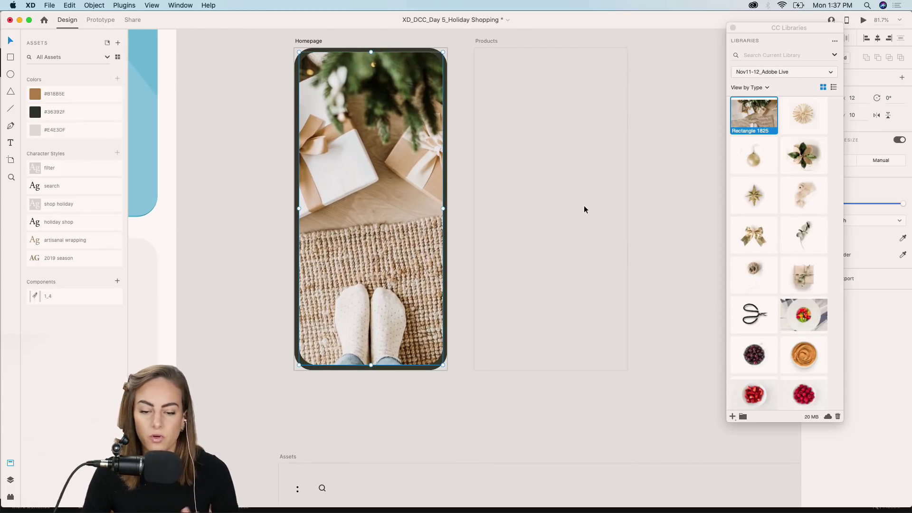
pyautogui.click(501, 87)
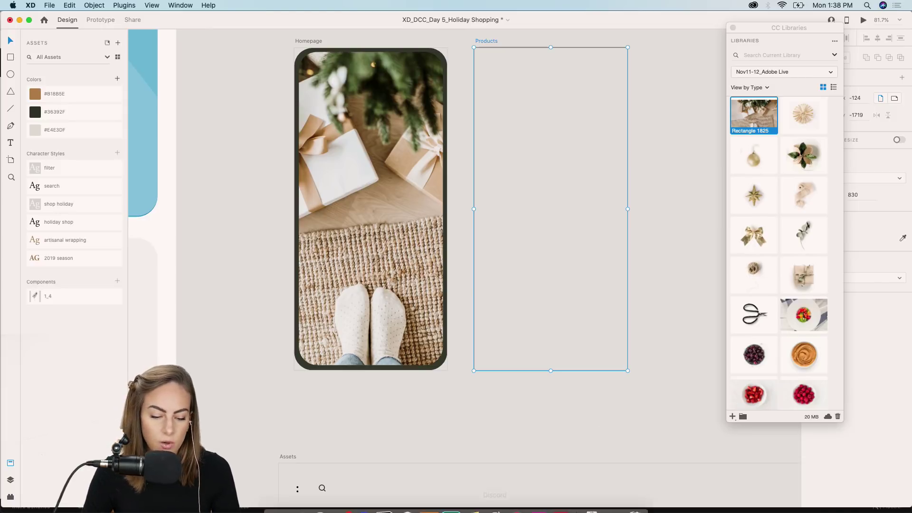
# Switch to Chrome and examine the Adobe Stock image of craft boxes and green branches.
pyautogui.click(517, 502)
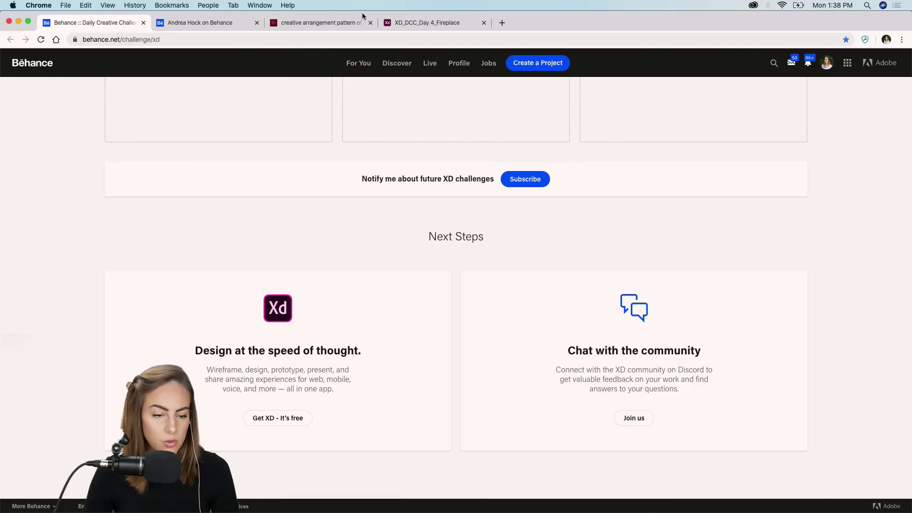
pyautogui.click(288, 22)
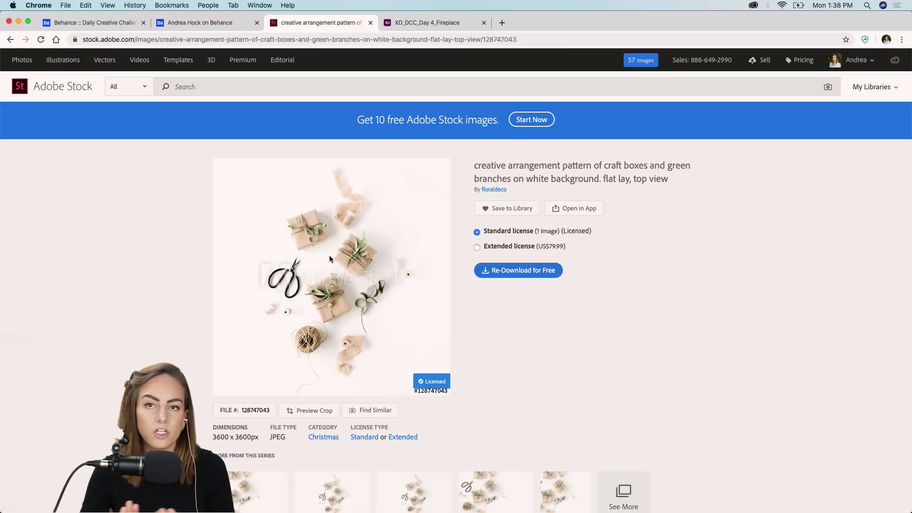
pyautogui.moveTo(468, 507)
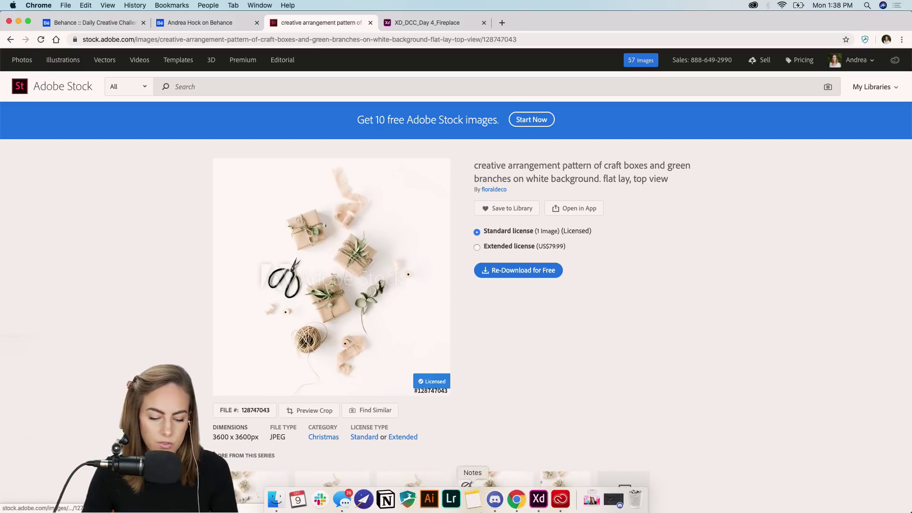
# Switch back to the holiday shopping document in Adobe XD.
pyautogui.click(540, 505)
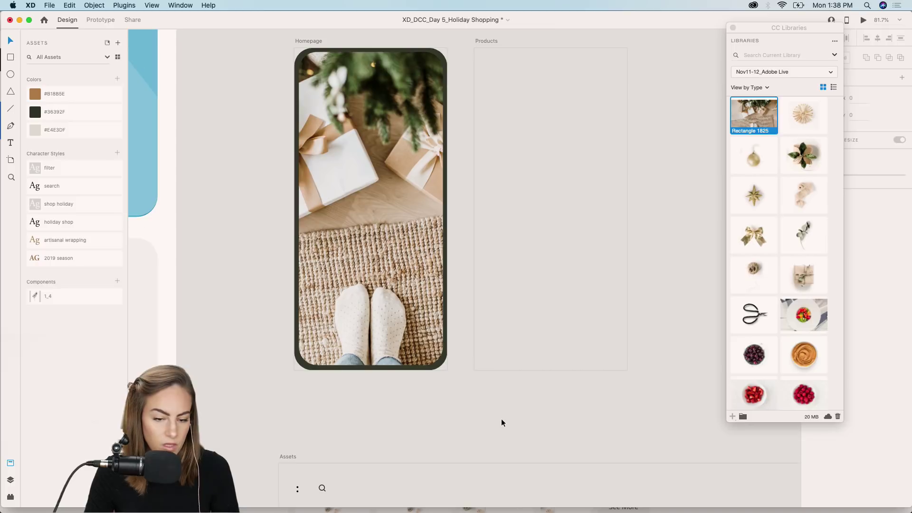
pyautogui.scroll(-4, 501, 418)
# Place AdobeStock_295272174.jpeg from the ornaments folder in Finder on the Assets artboard and scale it down.
pyautogui.click(275, 499)
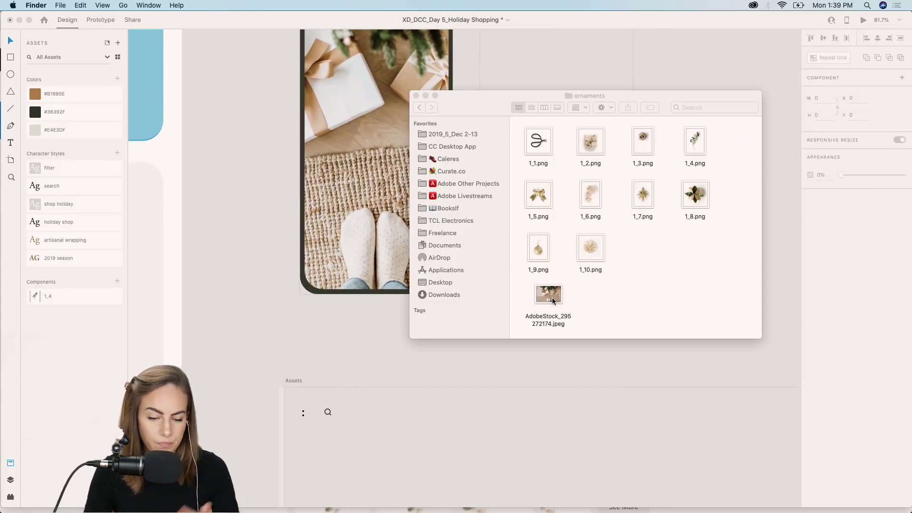
pyautogui.moveTo(550, 295); pyautogui.dragTo(351, 321)
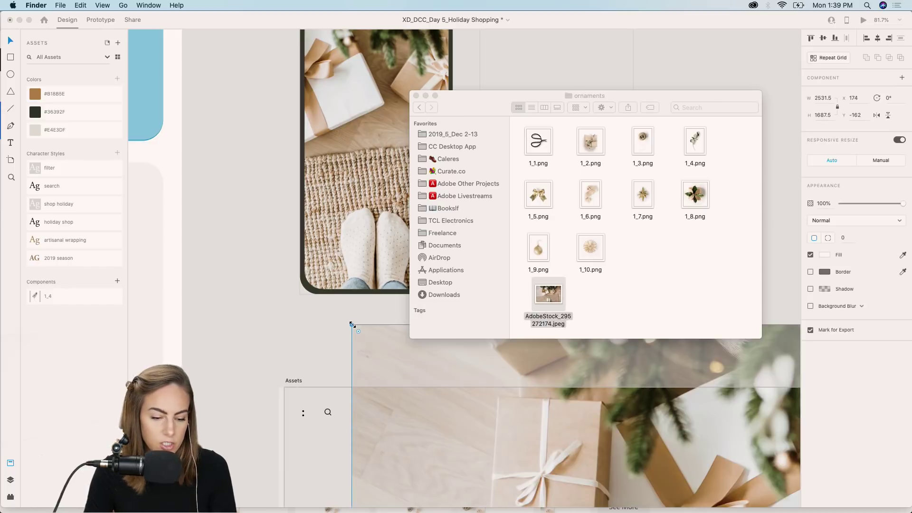
pyautogui.scroll(-5, 236, 315)
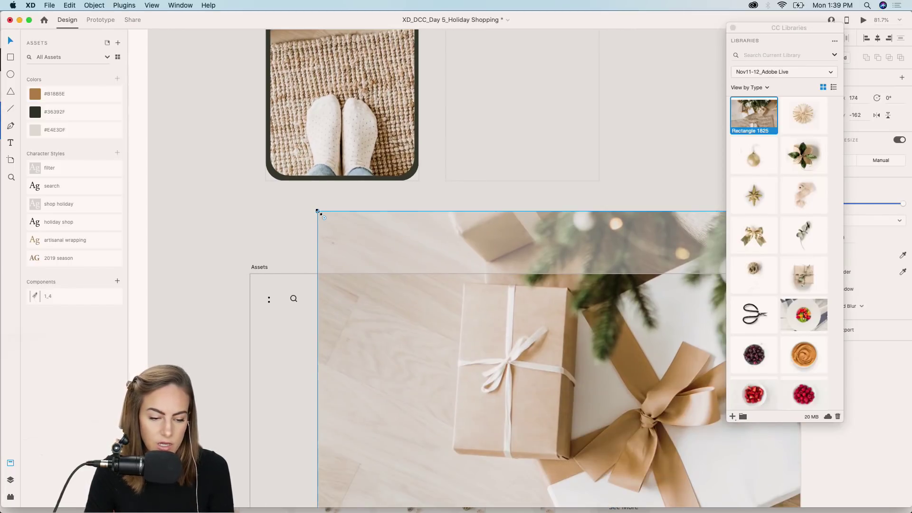
pyautogui.moveTo(319, 212); pyautogui.dragTo(398, 340)
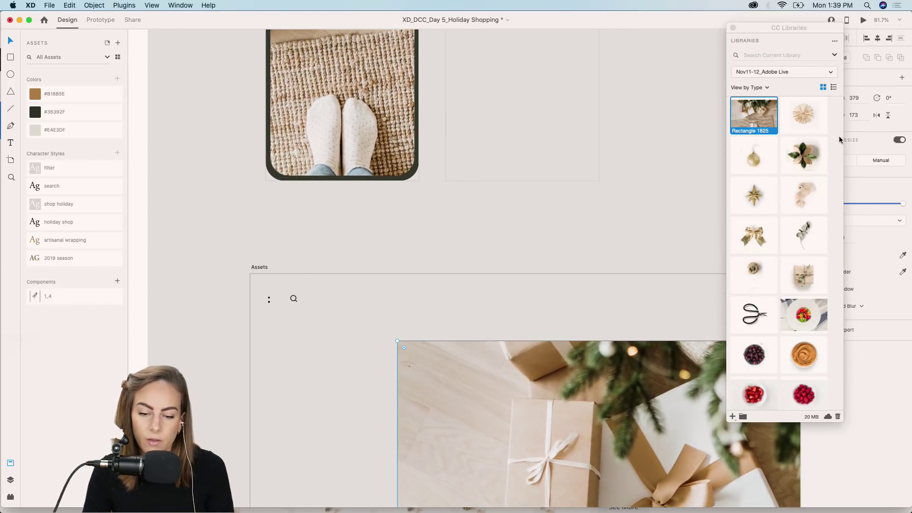
# Show the options for adding the placed photo to the Nov11-12_Adobe Live library, and delete the photo from the Assets artboard.
pyautogui.moveTo(775, 28); pyautogui.dragTo(795, 28)
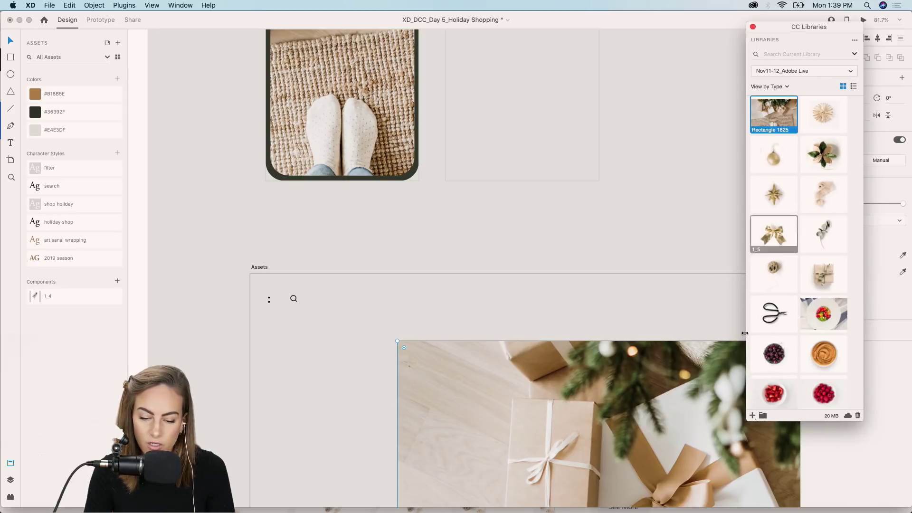
pyautogui.click(501, 389)
pyautogui.scroll(-5, 501, 388)
pyautogui.hscroll(4, 500, 388)
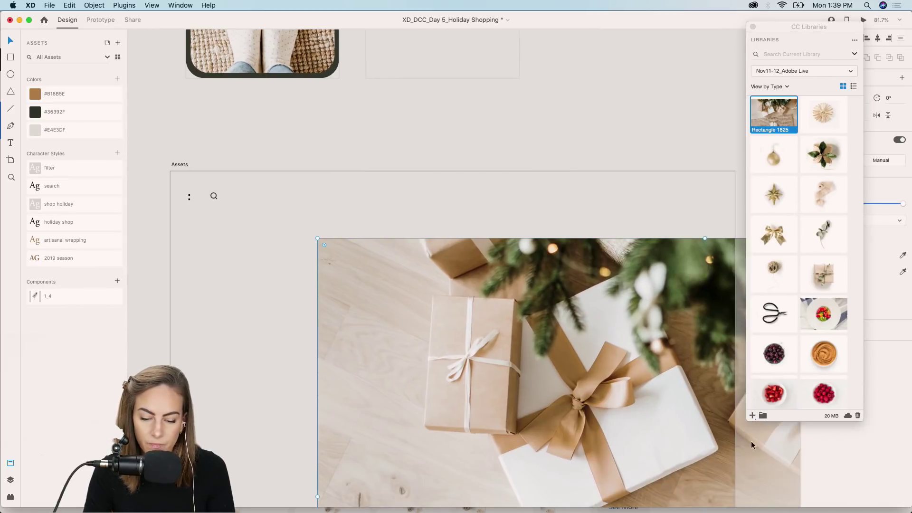
pyautogui.click(752, 416)
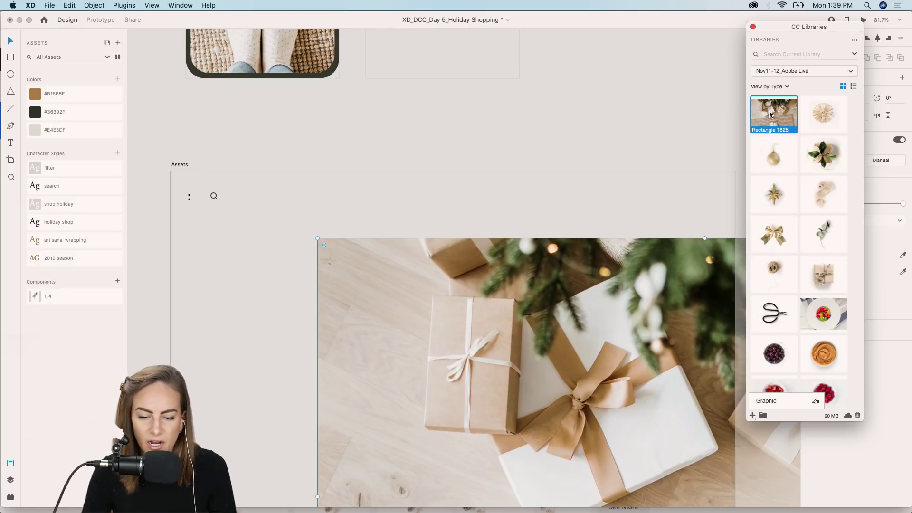
pyautogui.click(549, 256)
pyautogui.press('Delete')
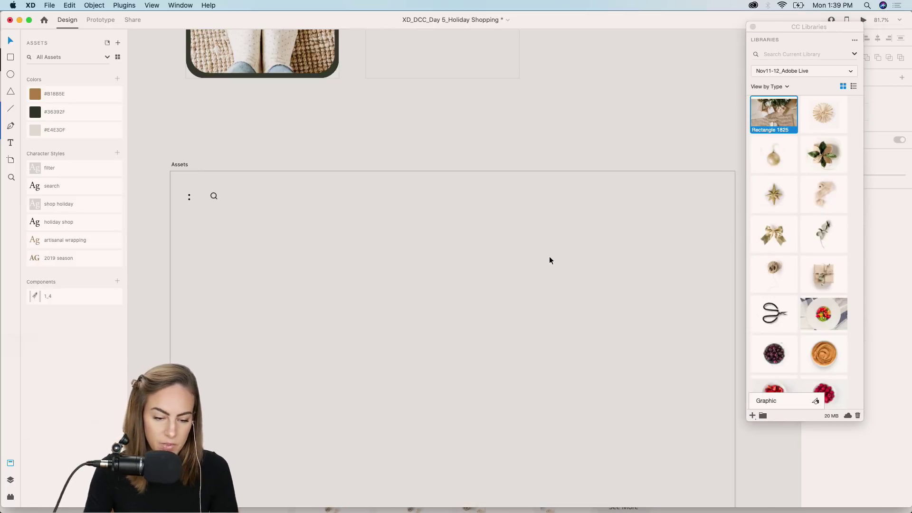
# Draw a rectangle about 319 by 277 over the gift photo on the Homepage artboard and close the CC Libraries panel.
pyautogui.scroll(5, 549, 260)
pyautogui.hscroll(-4, 549, 261)
pyautogui.scroll(10, 549, 256)
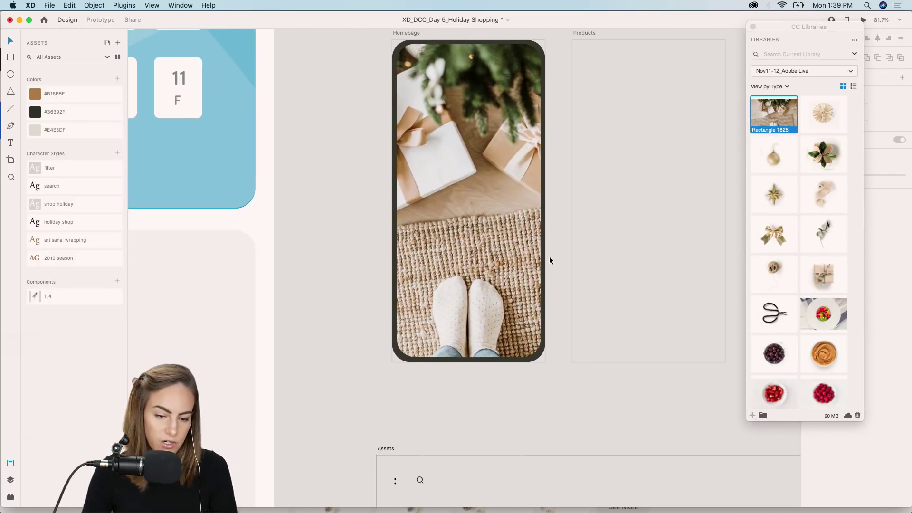
pyautogui.scroll(2, 549, 259)
pyautogui.hscroll(-3, 549, 258)
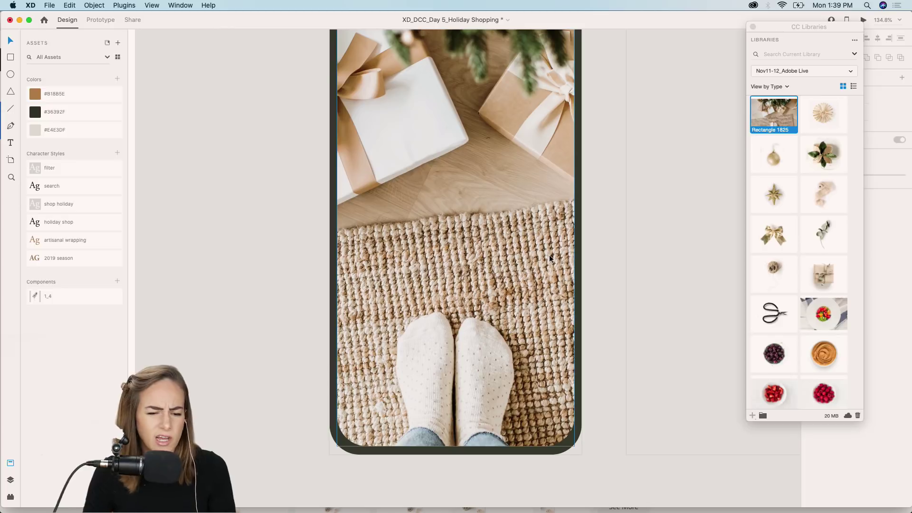
pyautogui.scroll(-5, 549, 255)
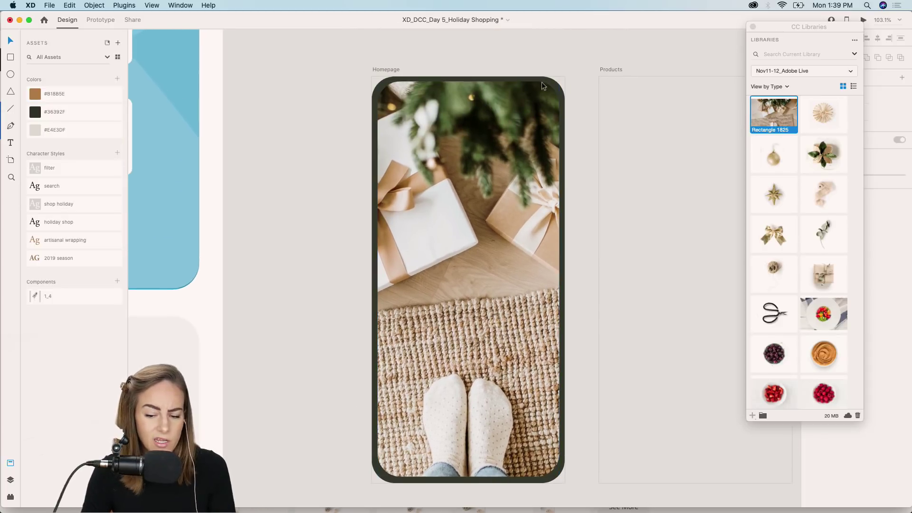
pyautogui.press('r')
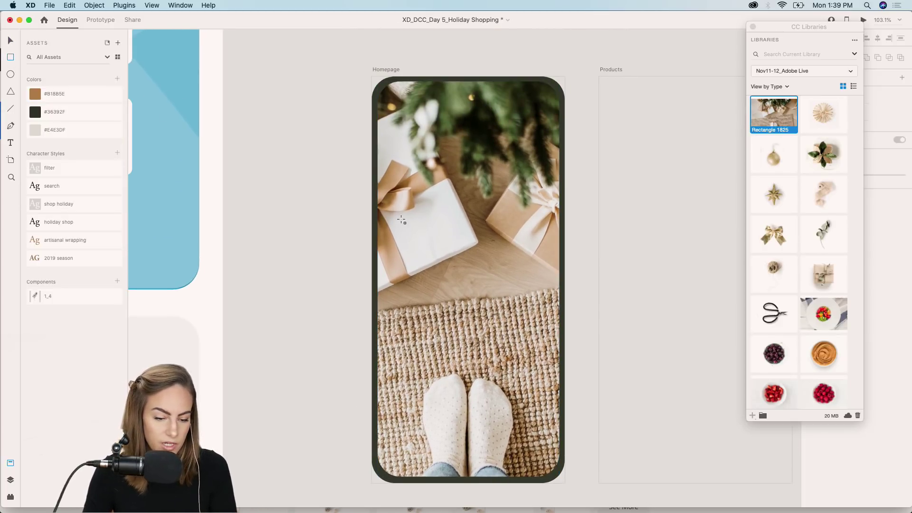
pyautogui.moveTo(390, 210)
pyautogui.mouseDown()
pyautogui.moveTo(509, 295)
pyautogui.moveTo(547, 345)
pyautogui.mouseUp()
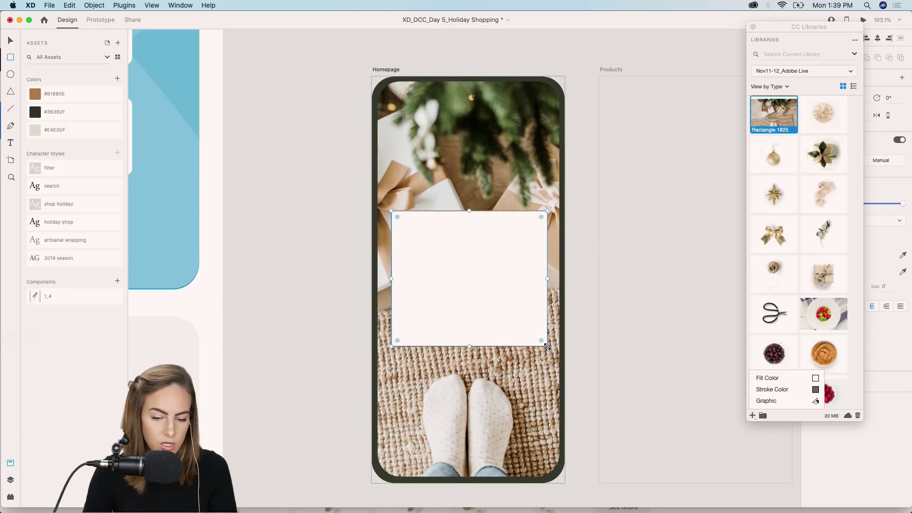
pyautogui.click(754, 27)
pyautogui.scroll(-1, 461, 186)
pyautogui.hscroll(1, 461, 186)
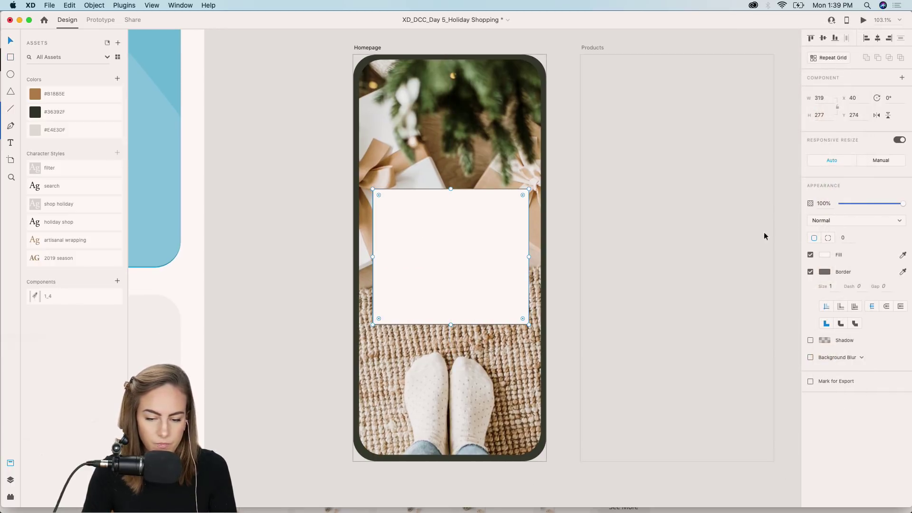
# Remove the rectangle's border and center it horizontally on the phone screen at about X 38, Y 277.
pyautogui.click(811, 272)
pyautogui.scroll(-1, 507, 260)
pyautogui.hscroll(1, 508, 260)
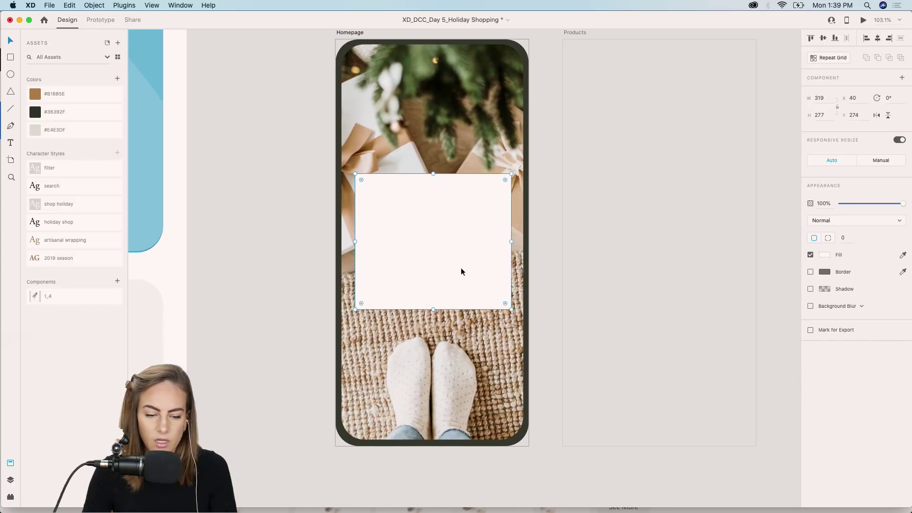
pyautogui.moveTo(461, 272); pyautogui.dragTo(459, 272)
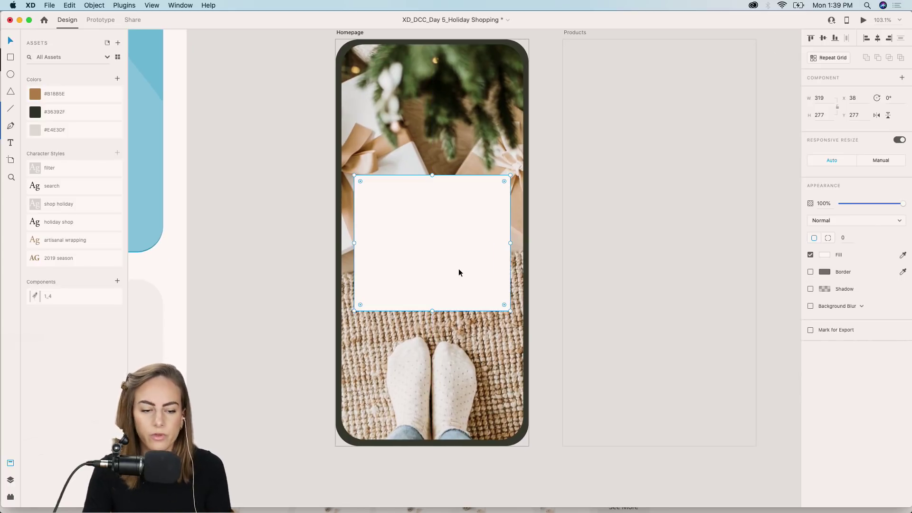
pyautogui.click(313, 278)
pyautogui.scroll(-1, 287, 252)
pyautogui.hscroll(-1, 288, 253)
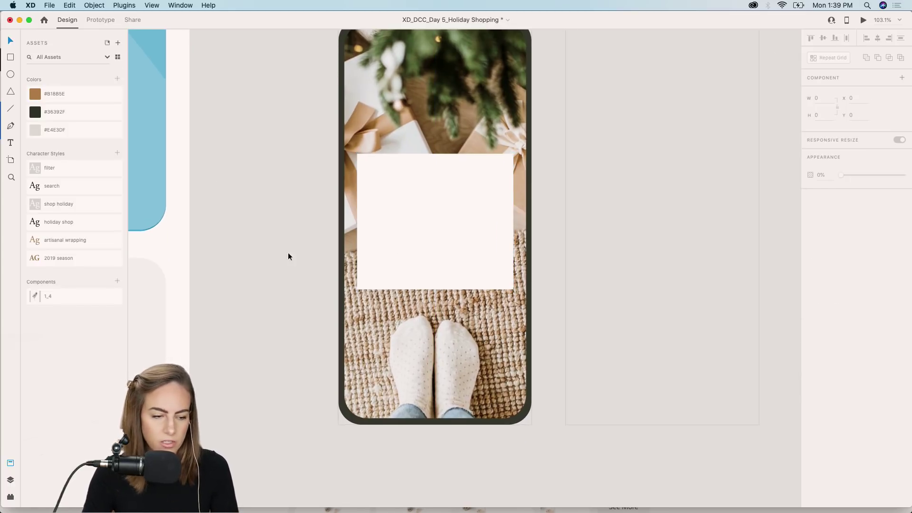
# Add the text "2019 Season" in the upper part of the light card, with its text area widened to about 292.
pyautogui.click(10, 141)
pyautogui.moveTo(373, 180); pyautogui.dragTo(476, 221)
pyautogui.write('2019')
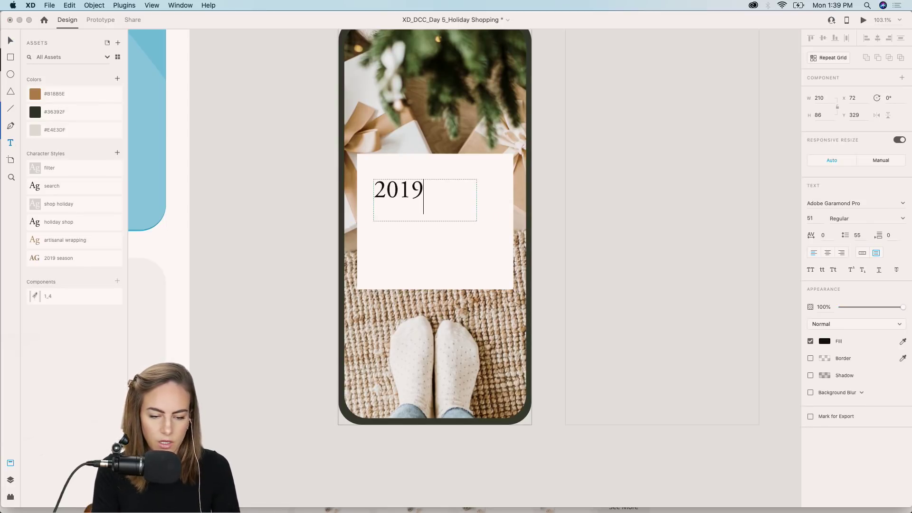
pyautogui.write(' Season')
pyautogui.press('super+z')
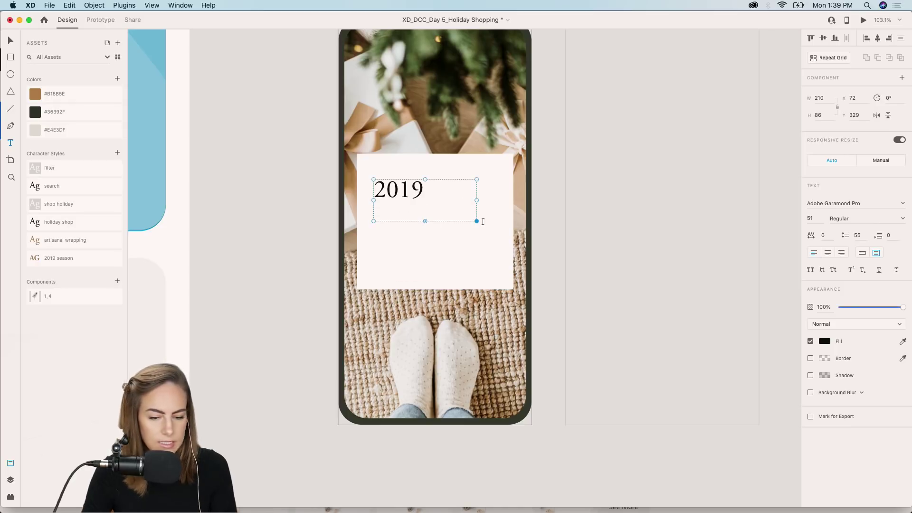
pyautogui.moveTo(477, 221); pyautogui.dragTo(516, 223)
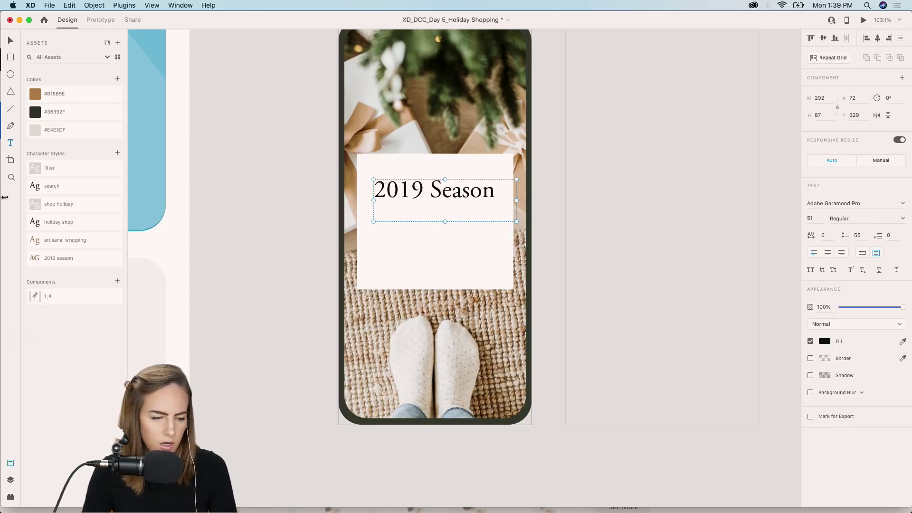
# Apply the 2019 season character style as point text and center the label near the card's upper edge.
pyautogui.click(62, 257)
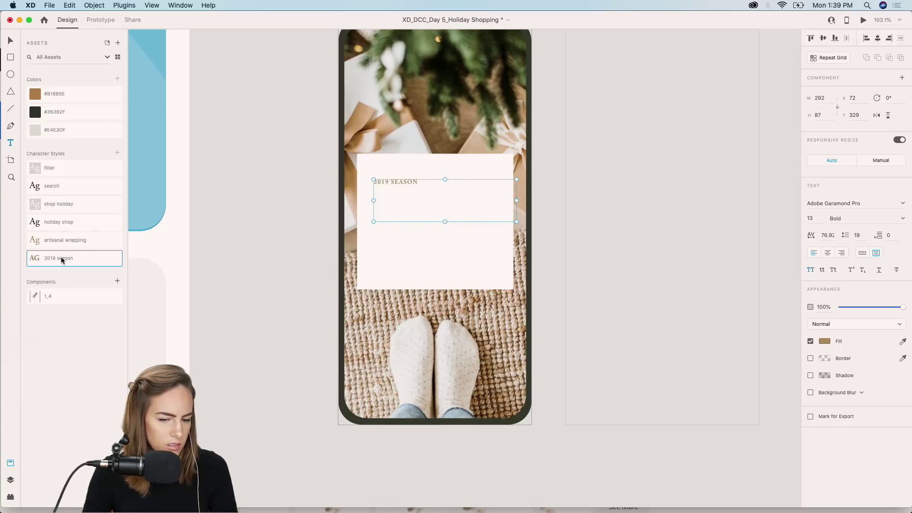
pyautogui.click(863, 254)
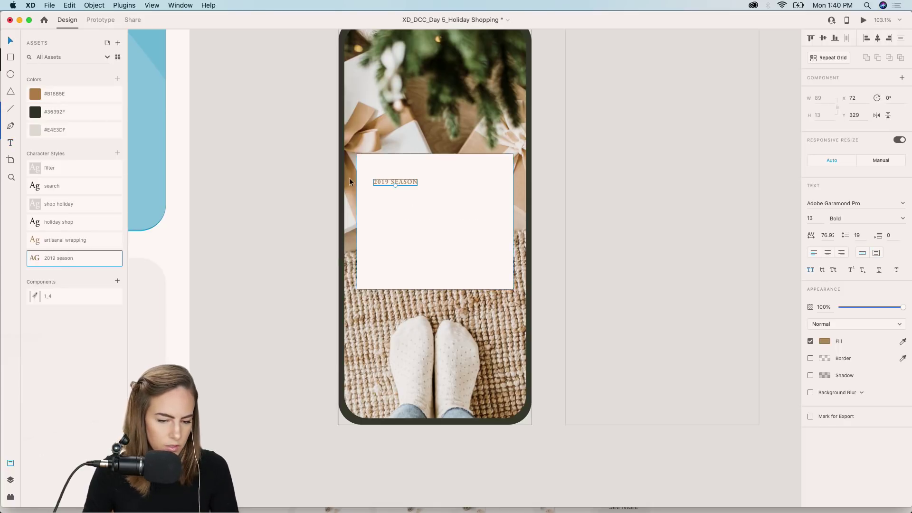
pyautogui.moveTo(411, 184); pyautogui.dragTo(447, 175)
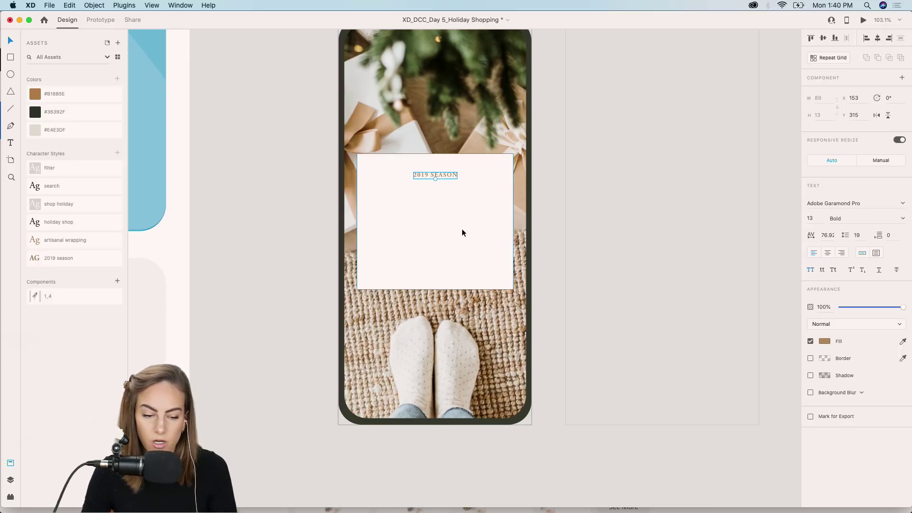
# Create a "Holiday Shop" heading from a copy of the season label, using the holiday shop character style and centered below the label.
pyautogui.press('super+c')
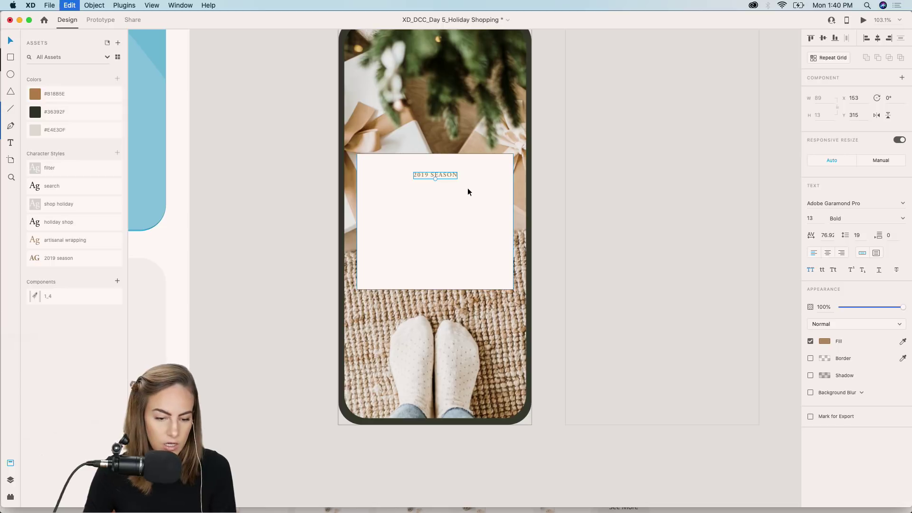
pyautogui.press('super+v')
pyautogui.moveTo(452, 178); pyautogui.dragTo(448, 202)
pyautogui.doubleClick(448, 201)
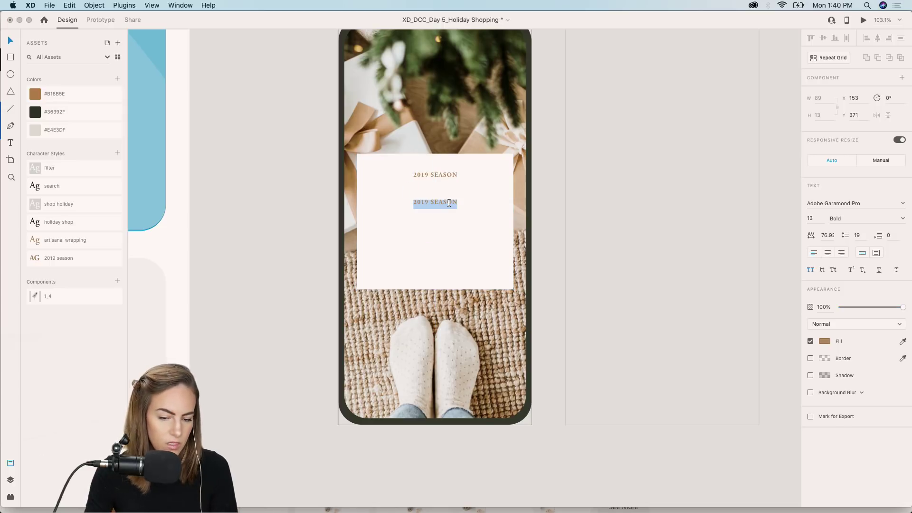
pyautogui.write('HOLIDA')
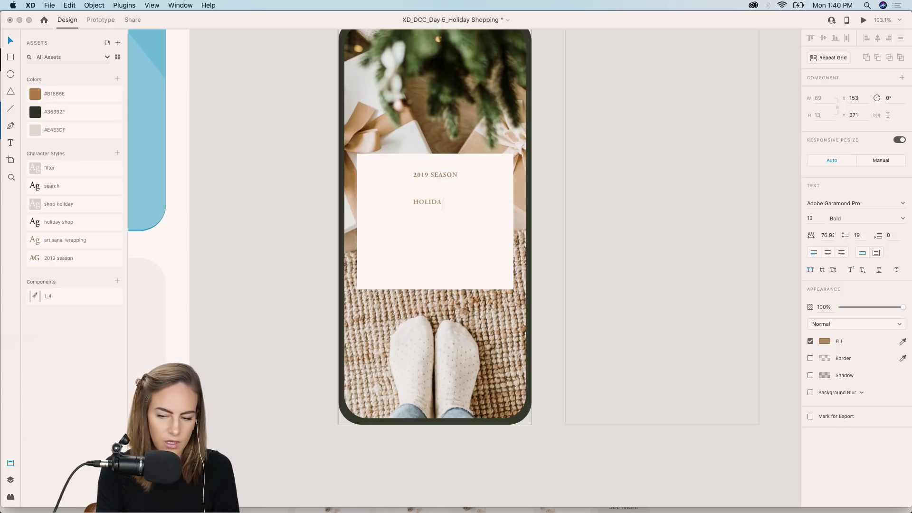
pyautogui.write('Y SHOP')
pyautogui.press('Escape')
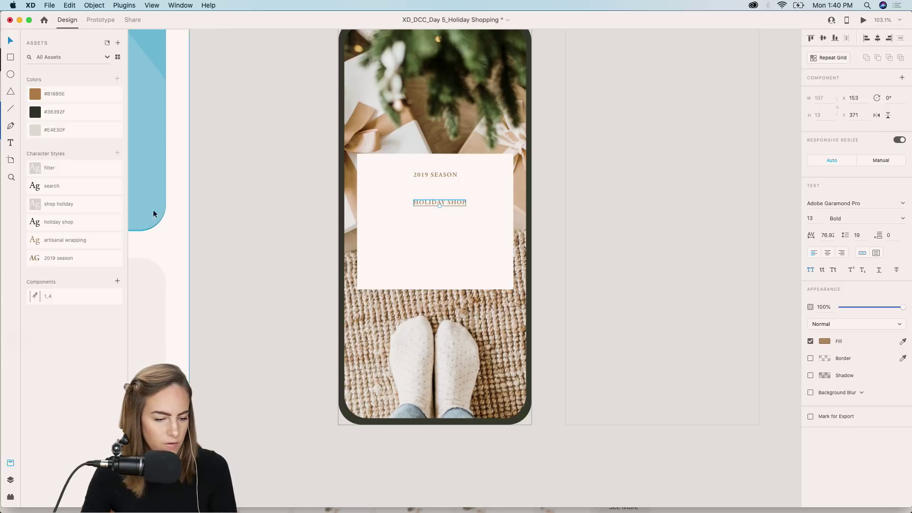
pyautogui.click(54, 222)
pyautogui.moveTo(452, 203); pyautogui.dragTo(441, 206)
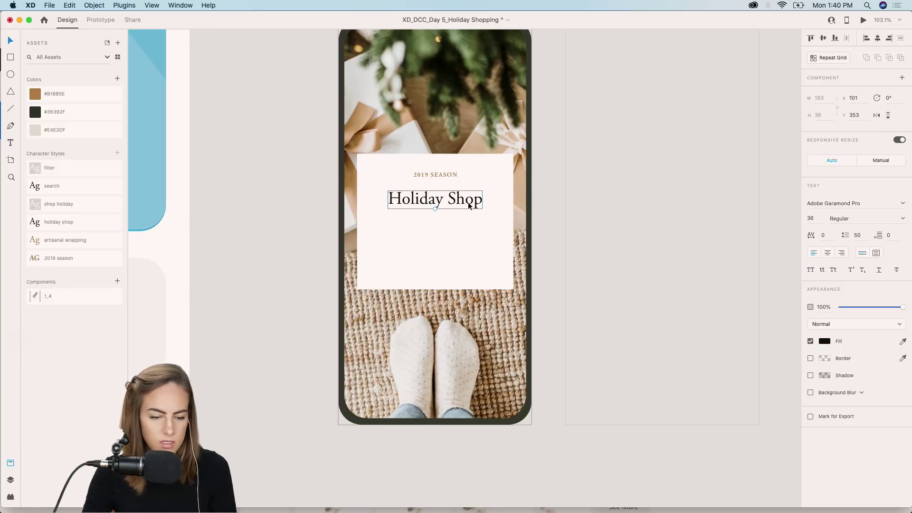
# Draw a horizontal line about 145 wide below the Holiday Shop heading, with the brown asset color and a border size of 2.
pyautogui.click(11, 109)
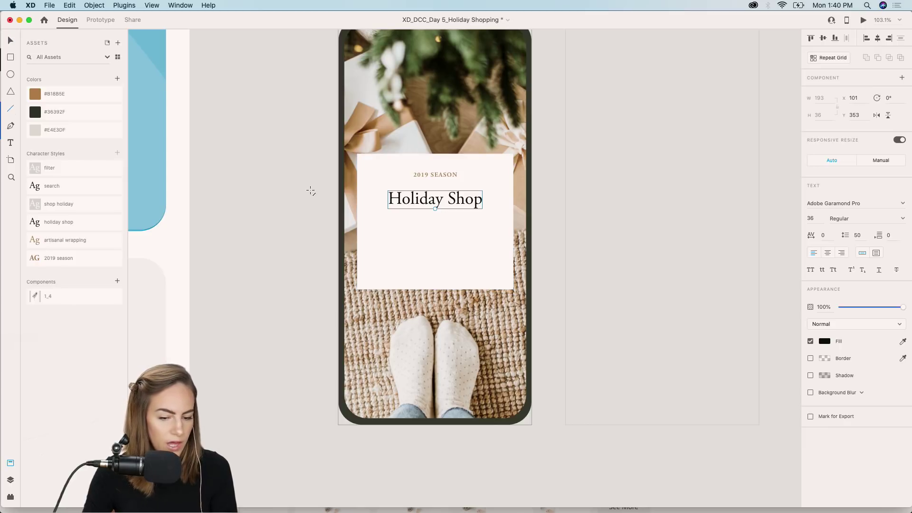
pyautogui.moveTo(397, 221); pyautogui.dragTo(468, 221)
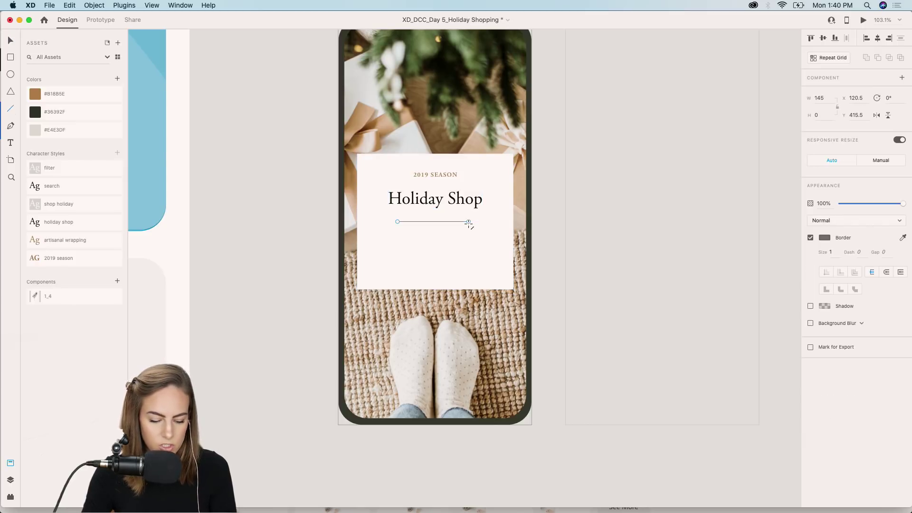
pyautogui.click(67, 94)
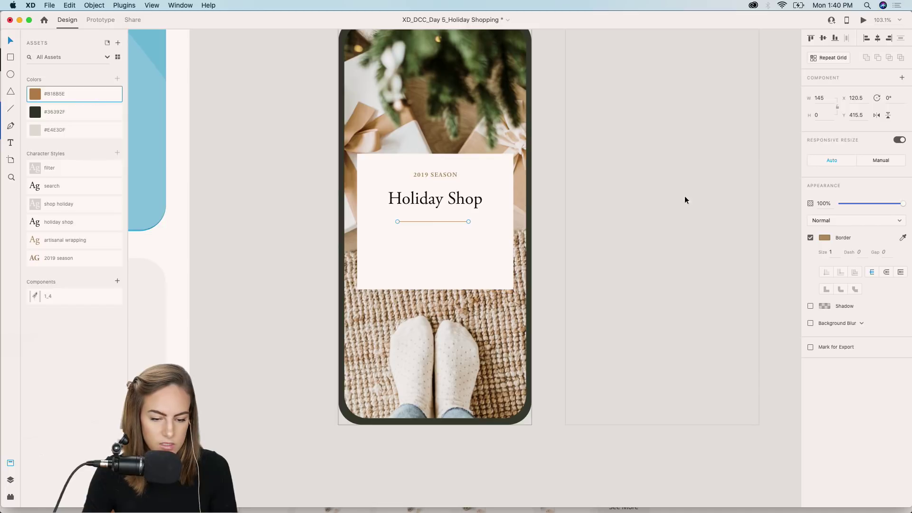
pyautogui.click(831, 252)
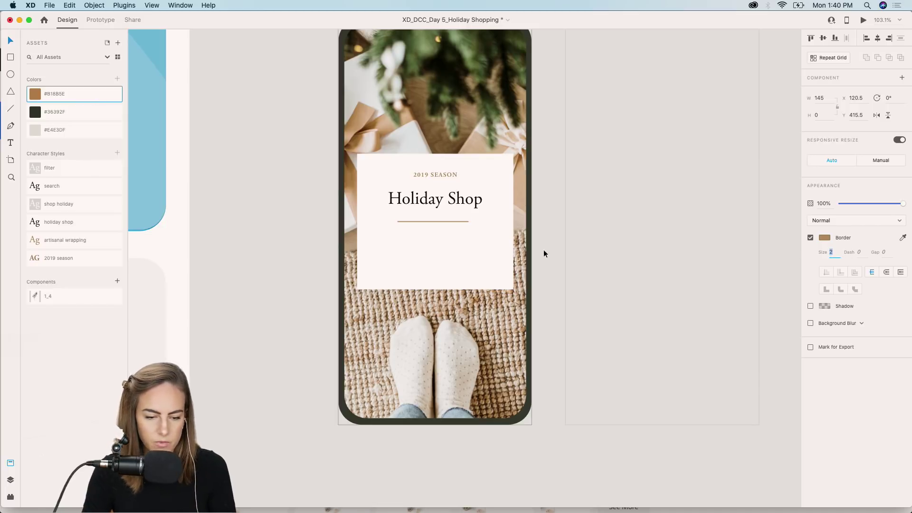
pyautogui.click(272, 228)
# Nudge the brown divider line up closer to the Holiday Shop heading, to Y 409.5.
pyautogui.click(451, 221)
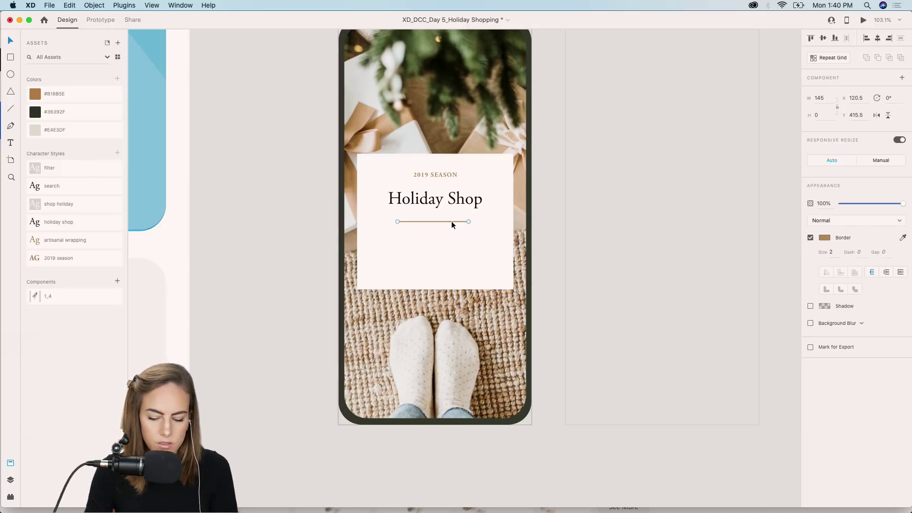
pyautogui.press('Up')
pyautogui.press('Up')
pyautogui.press('Up')
pyautogui.press('Up')
pyautogui.press('Up')
pyautogui.press('Up')
pyautogui.press('Up')
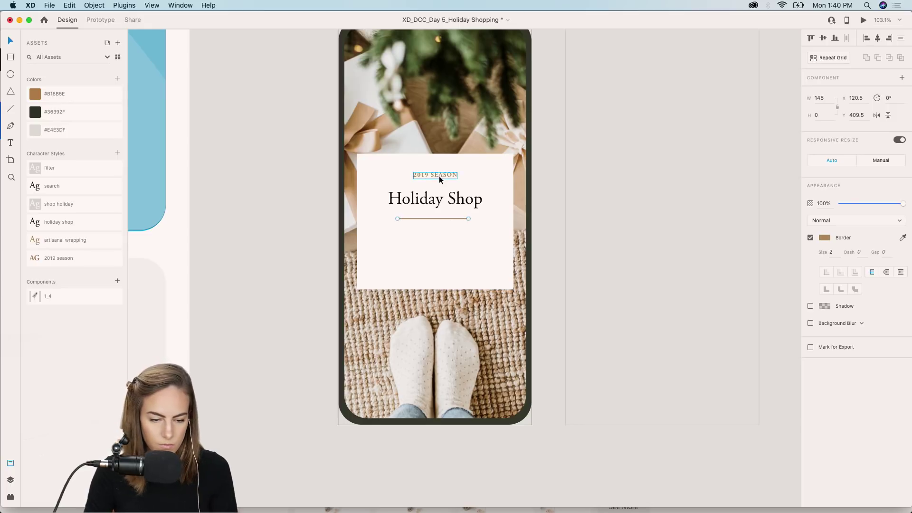
# Draw a borderless button rectangle about 215 by 51 below the card's brown divider, filled with the dark green asset color.
pyautogui.click(362, 208)
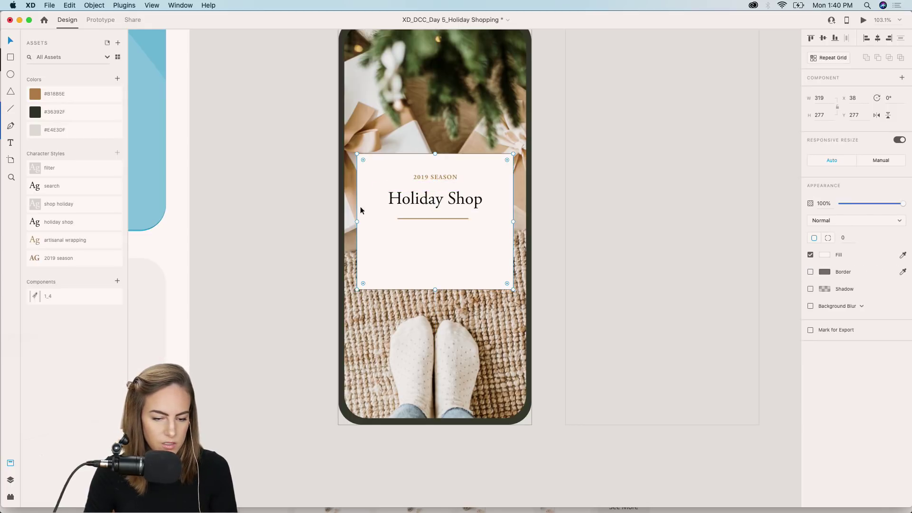
pyautogui.click(10, 58)
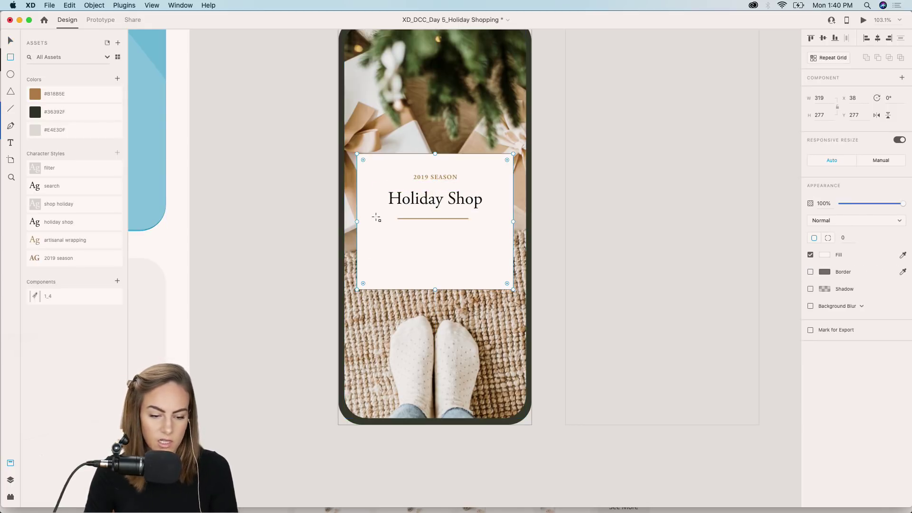
pyautogui.moveTo(373, 236); pyautogui.dragTo(480, 261)
pyautogui.moveTo(431, 244); pyautogui.dragTo(438, 244)
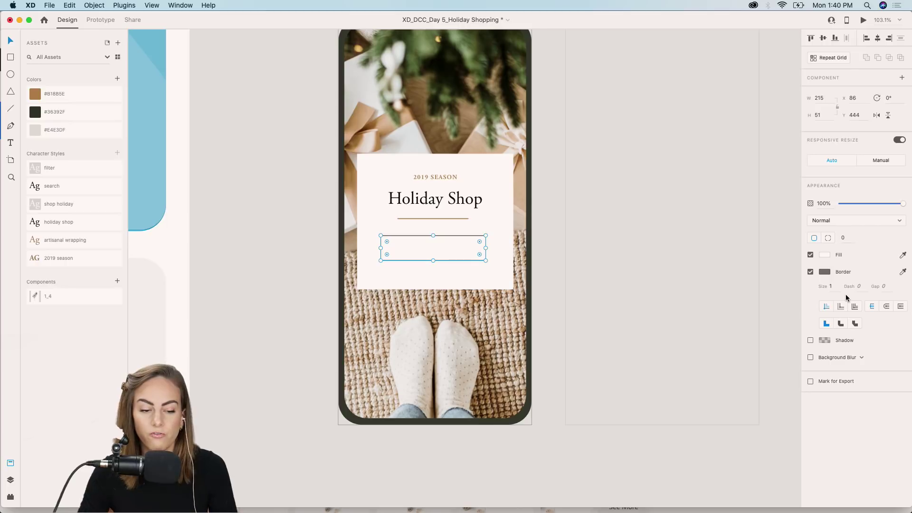
pyautogui.click(810, 271)
pyautogui.click(66, 113)
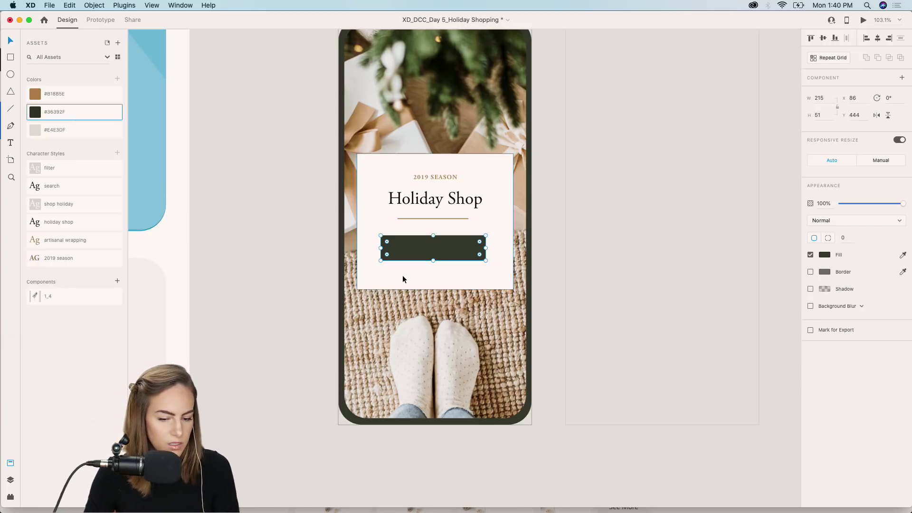
# Create a "Shop Holiday" label from a copy of the heading, apply the shop holiday character style, and place it on the dark button.
pyautogui.doubleClick(429, 197)
pyautogui.press('Escape')
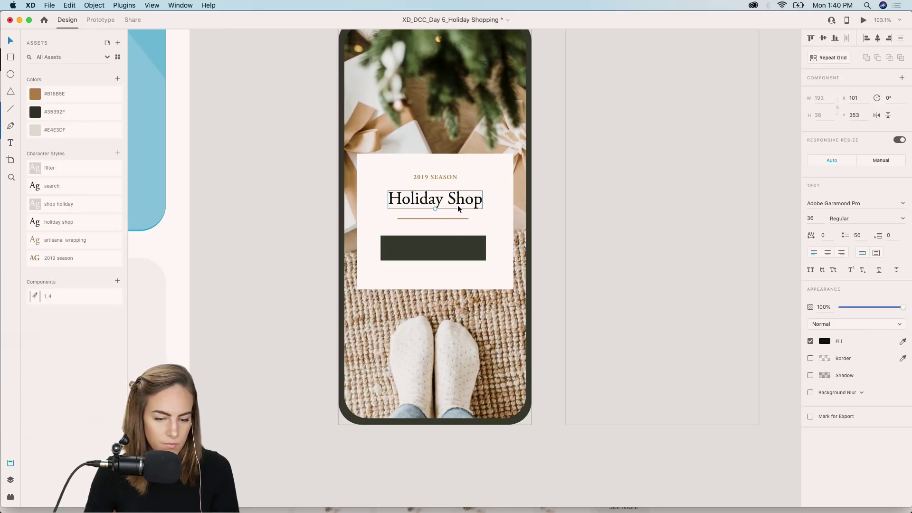
pyautogui.moveTo(457, 204); pyautogui.dragTo(457, 272)
pyautogui.doubleClick(457, 272)
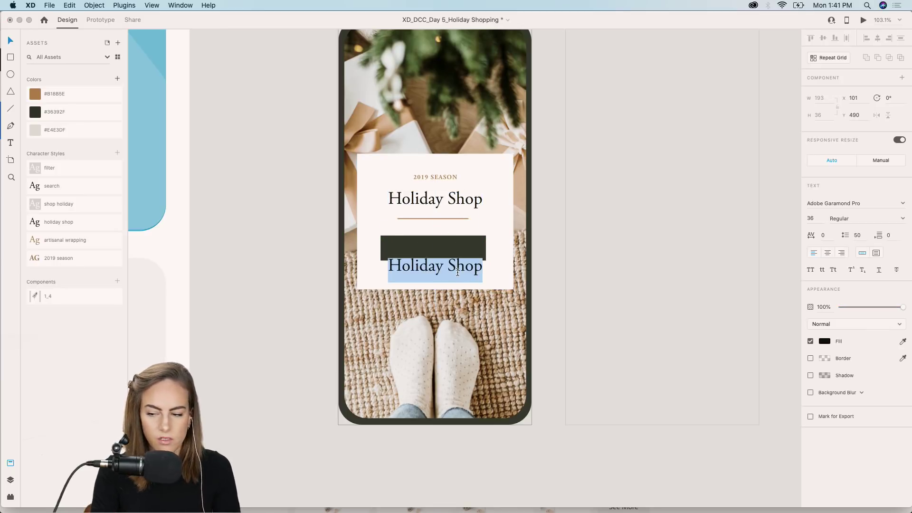
pyautogui.write('Shop Holi')
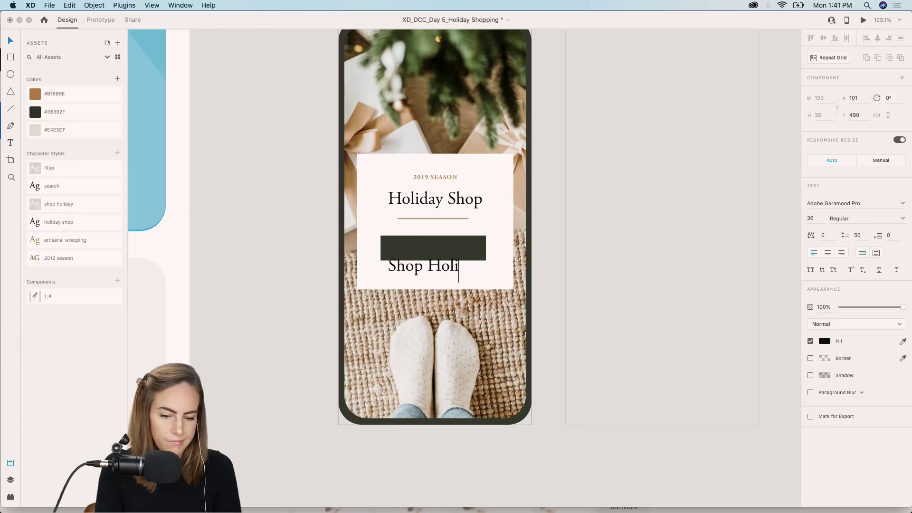
pyautogui.write('day')
pyautogui.press('Escape')
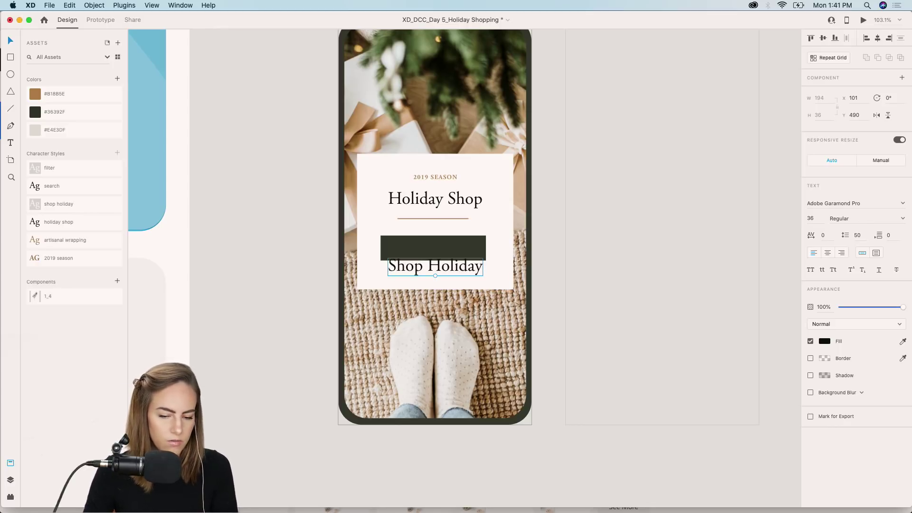
pyautogui.click(77, 205)
pyautogui.moveTo(425, 267); pyautogui.dragTo(447, 253)
# Narrow the dark button evenly around its label to a width of 182 and group the two together.
pyautogui.click(434, 256)
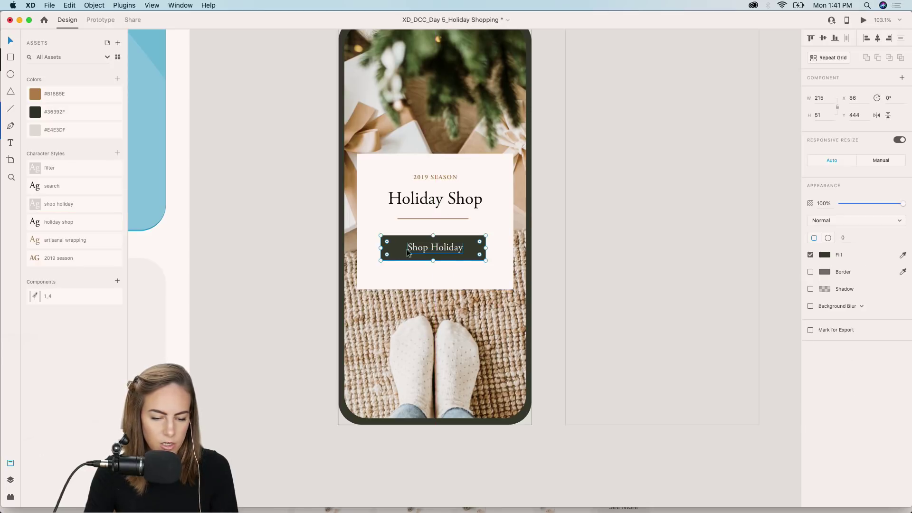
pyautogui.moveTo(381, 248); pyautogui.dragTo(390, 248)
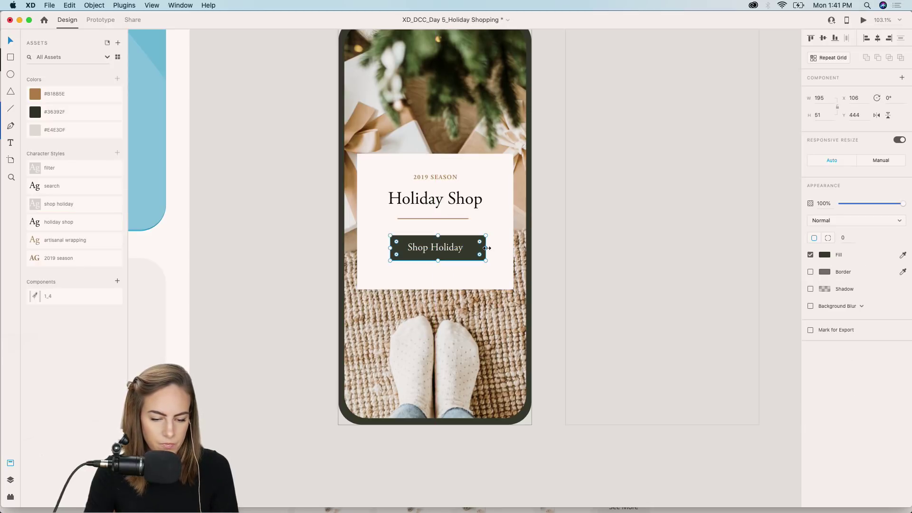
pyautogui.moveTo(487, 247); pyautogui.dragTo(480, 248)
pyautogui.keyDown('shift'); pyautogui.click(448, 247); pyautogui.keyUp('shift')
pyautogui.press('super+g')
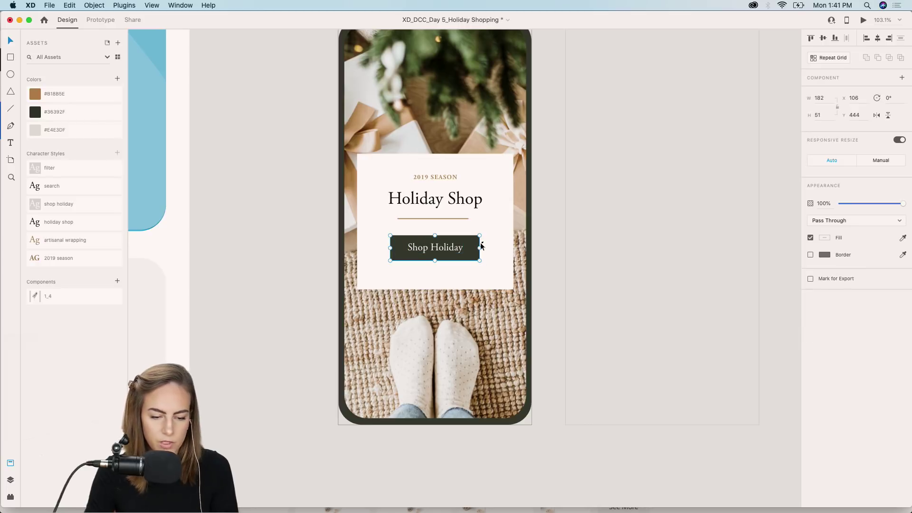
# Shorten the Holiday Shop card to a height of 252 with its button at Y 439, and group the card with its contents.
pyautogui.click(474, 278)
pyautogui.moveTo(435, 289); pyautogui.dragTo(439, 251)
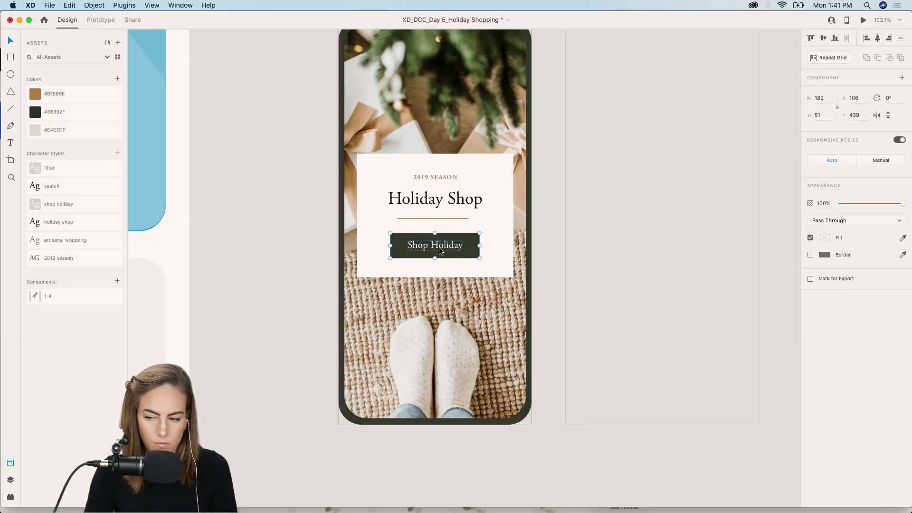
pyautogui.click(443, 167)
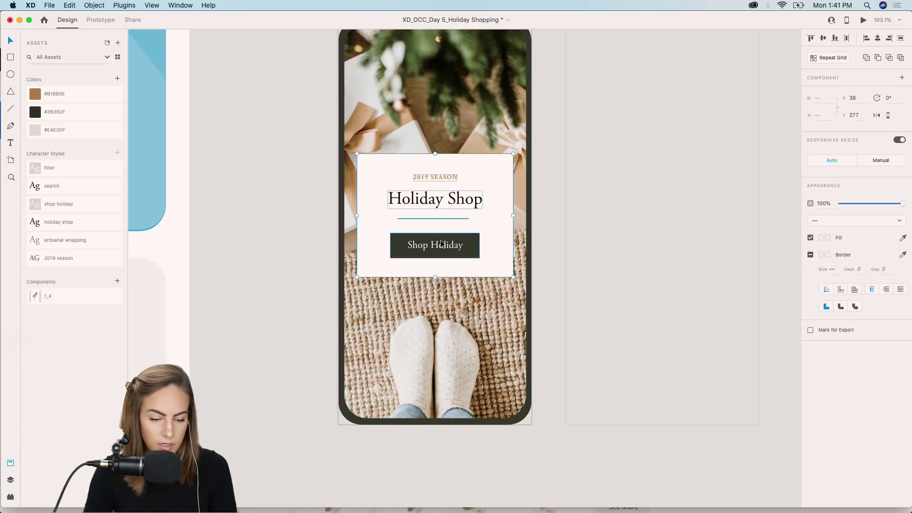
pyautogui.press('super+g')
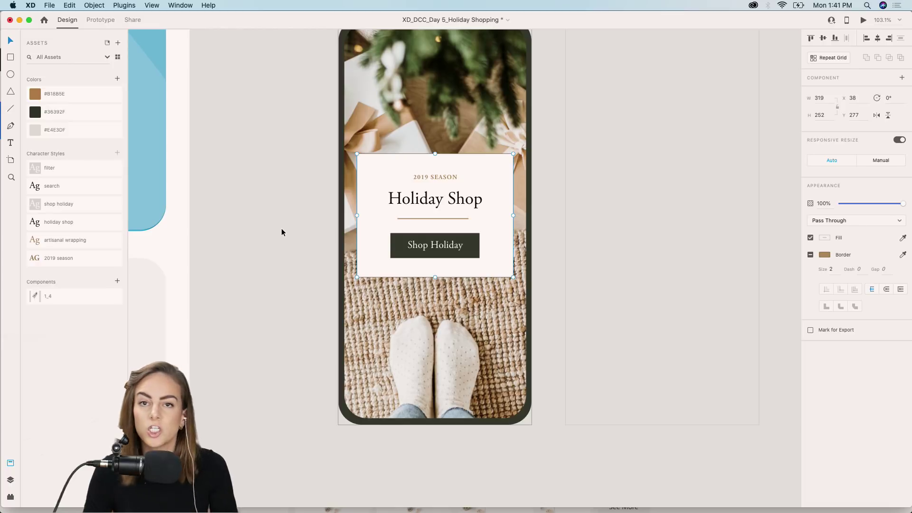
# Copy the two-dot menu icon from the Assets artboard to the Homepage's upper-left corner, at about X 44, Y 48.
pyautogui.click(266, 232)
pyautogui.scroll(-5, 266, 232)
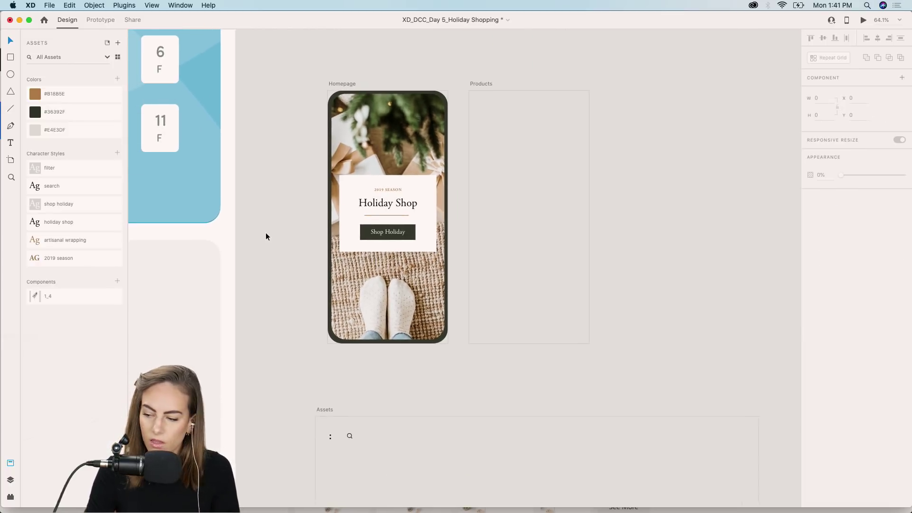
pyautogui.scroll(-3, 266, 236)
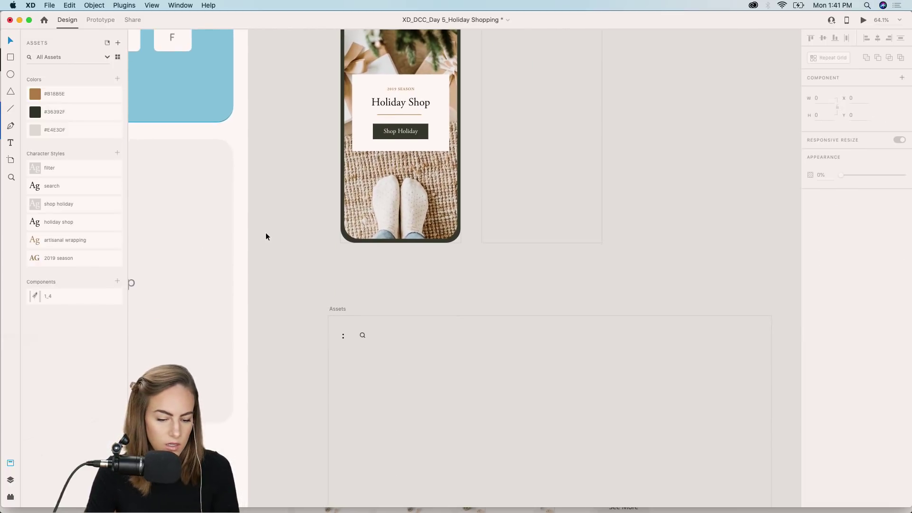
pyautogui.click(343, 334)
pyautogui.scroll(3, 343, 333)
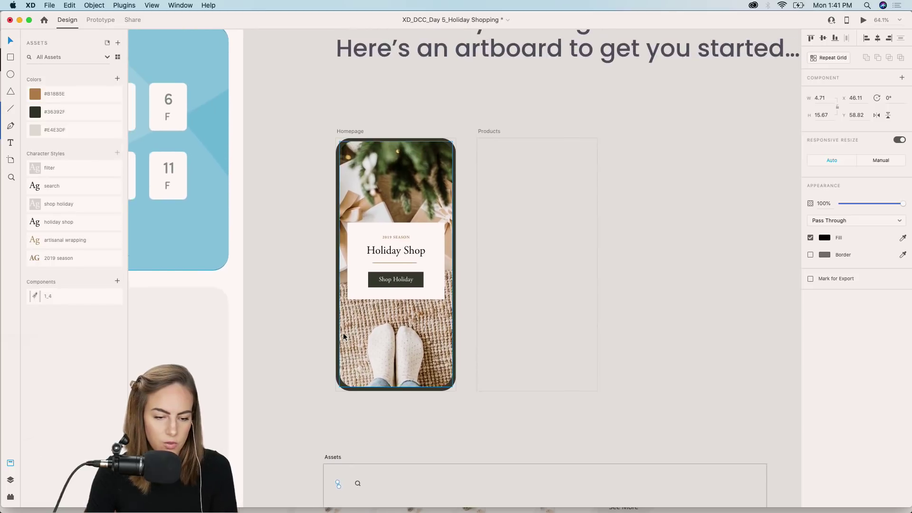
pyautogui.scroll(5, 352, 164)
pyautogui.press('super+v')
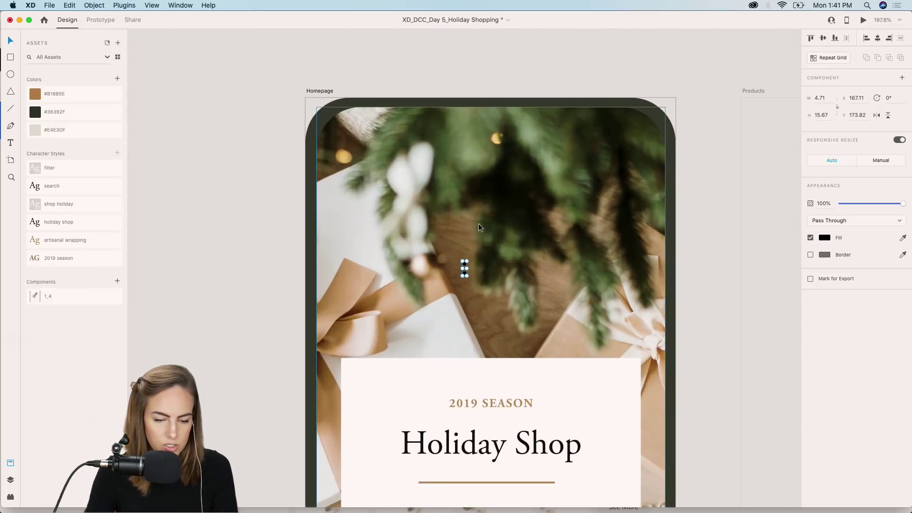
pyautogui.moveTo(465, 265); pyautogui.dragTo(350, 150)
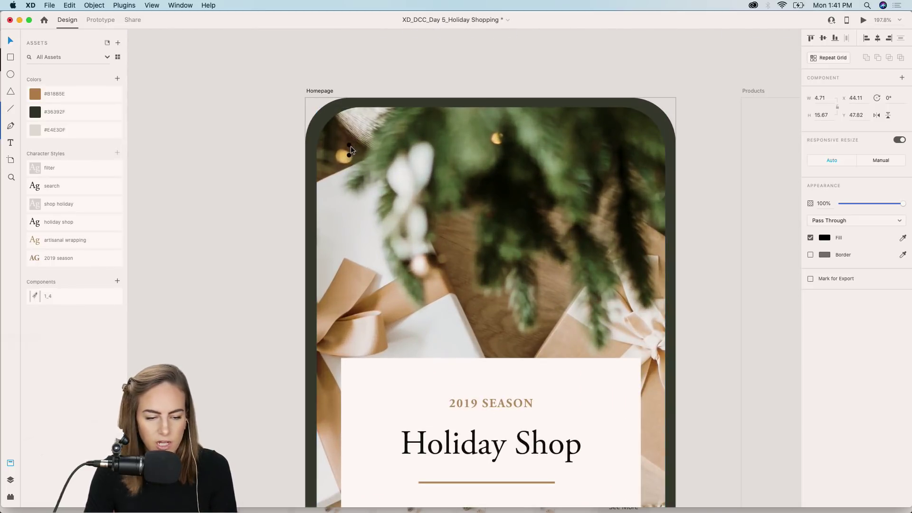
# Set the fill of the Homepage's two-dot menu icon to white, ffffff.
pyautogui.click(825, 237)
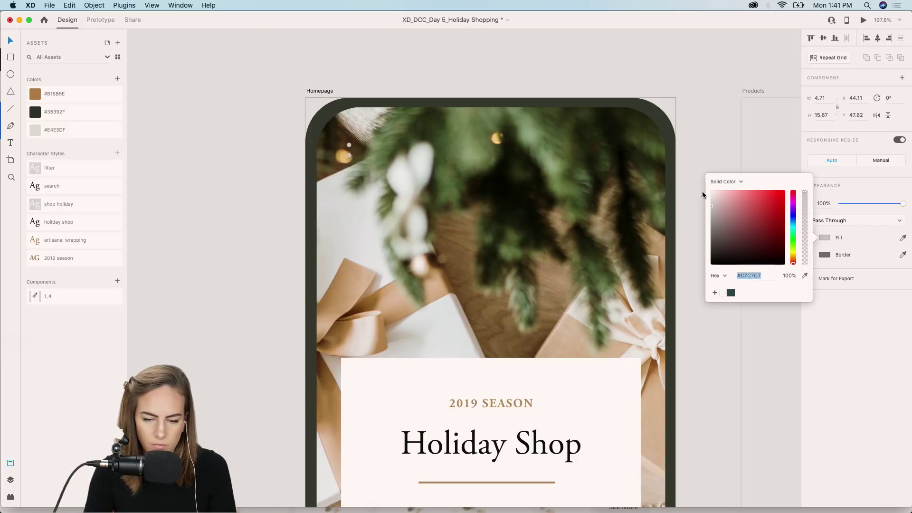
pyautogui.write('ffffff')
pyautogui.press('Return')
pyautogui.click(701, 140)
# Draw a borderless search bar about 278 by 55 beside the menu icon, with its corners rounded to a radius of 28.
pyautogui.scroll(-5, 700, 142)
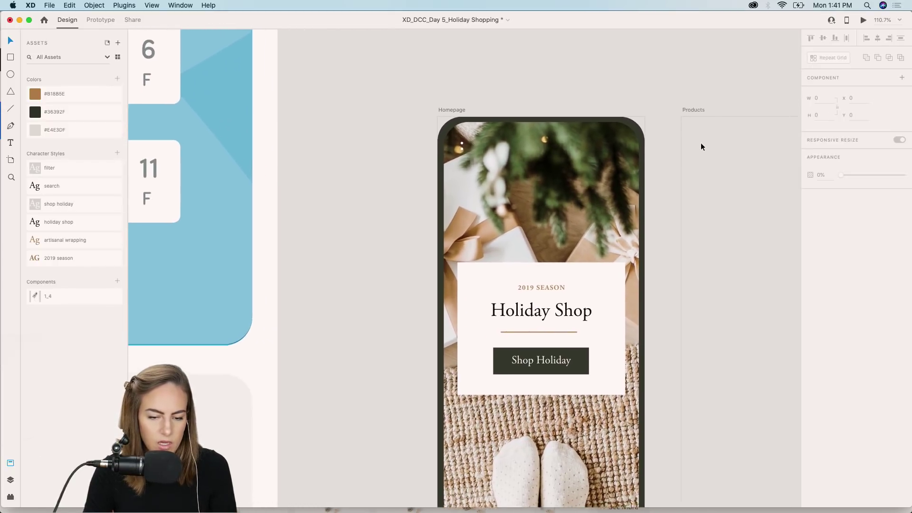
pyautogui.press('r')
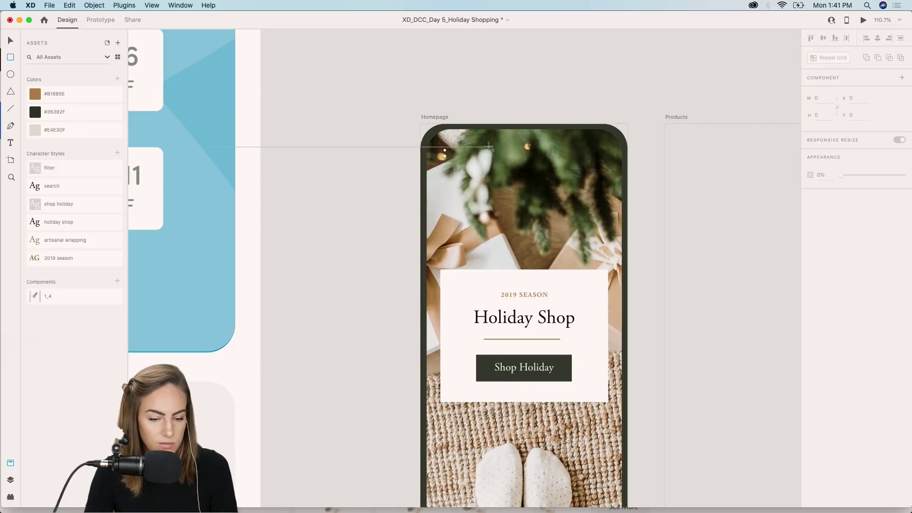
pyautogui.moveTo(463, 147)
pyautogui.mouseDown()
pyautogui.moveTo(602, 153)
pyautogui.moveTo(608, 175)
pyautogui.mouseUp()
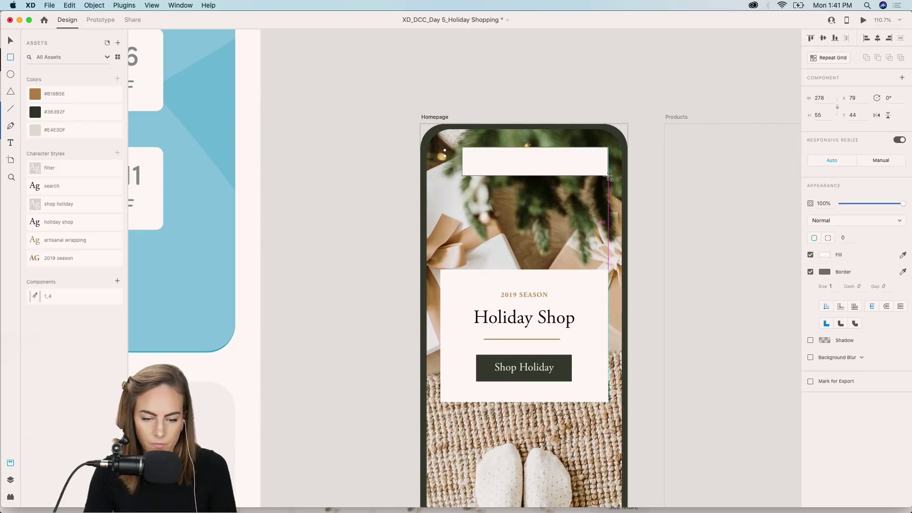
pyautogui.moveTo(468, 153); pyautogui.dragTo(490, 165)
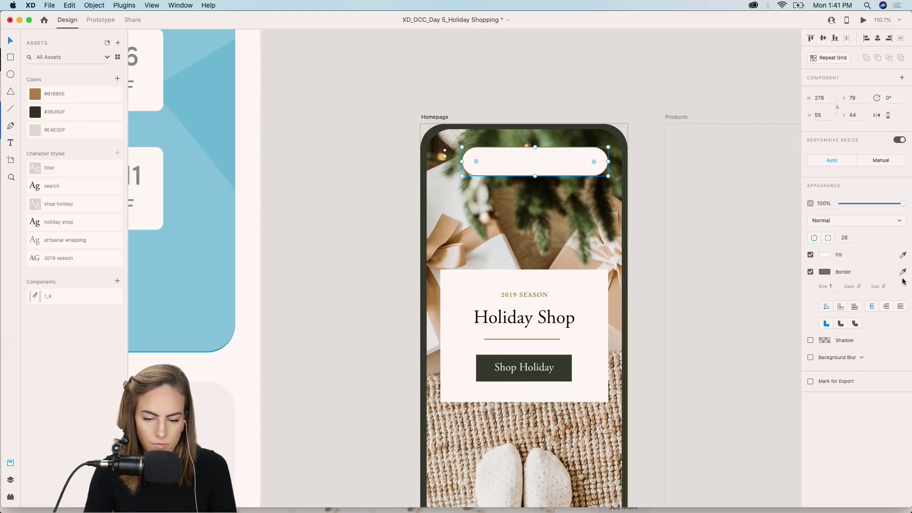
pyautogui.click(811, 272)
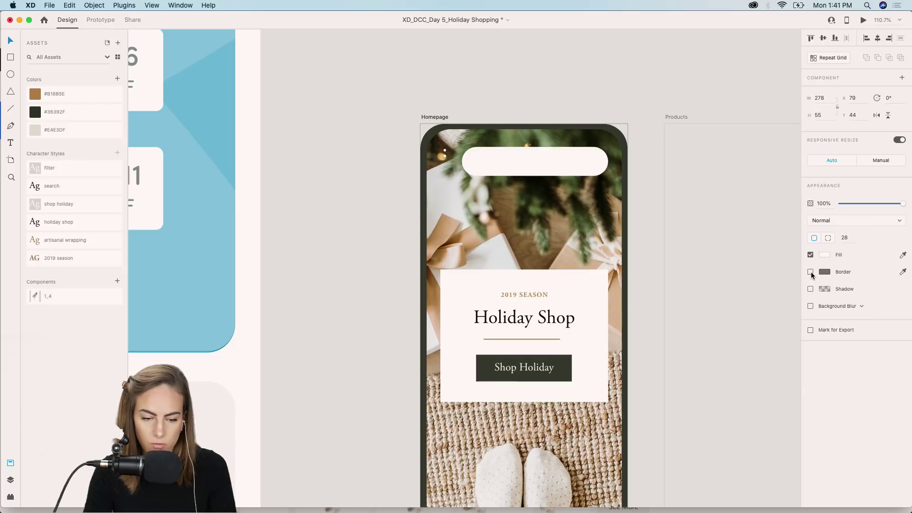
# Add a "Search" label in the bar from a copy of the heading, using the search character style, and reduce the bar's height to 52.
pyautogui.click(503, 318)
pyautogui.click(363, 291)
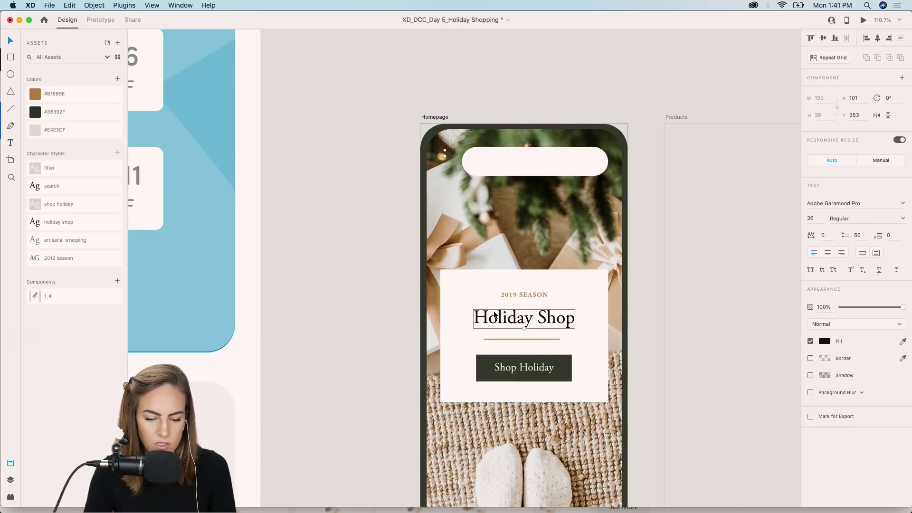
pyautogui.keyDown('alt'); pyautogui.moveTo(505, 318); pyautogui.dragTo(504, 162); pyautogui.keyUp('alt')
pyautogui.doubleClick(505, 162)
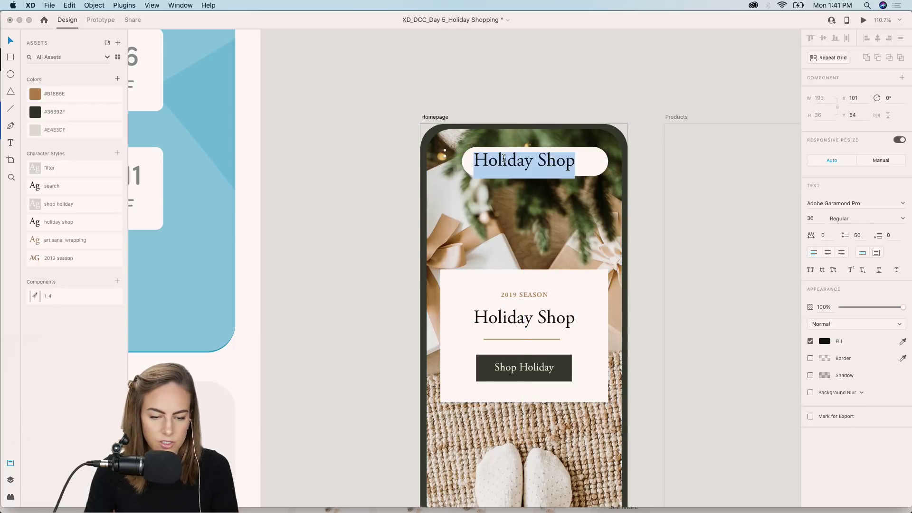
pyautogui.write('Search')
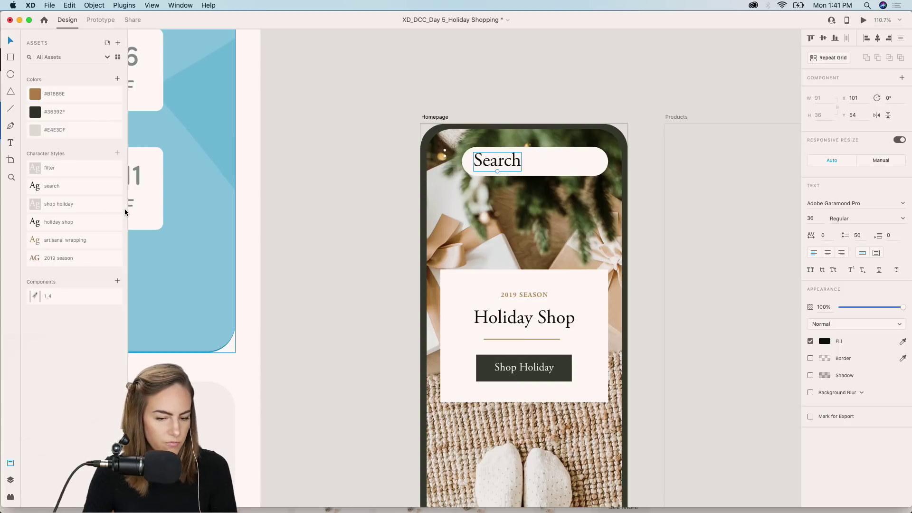
pyautogui.click(52, 186)
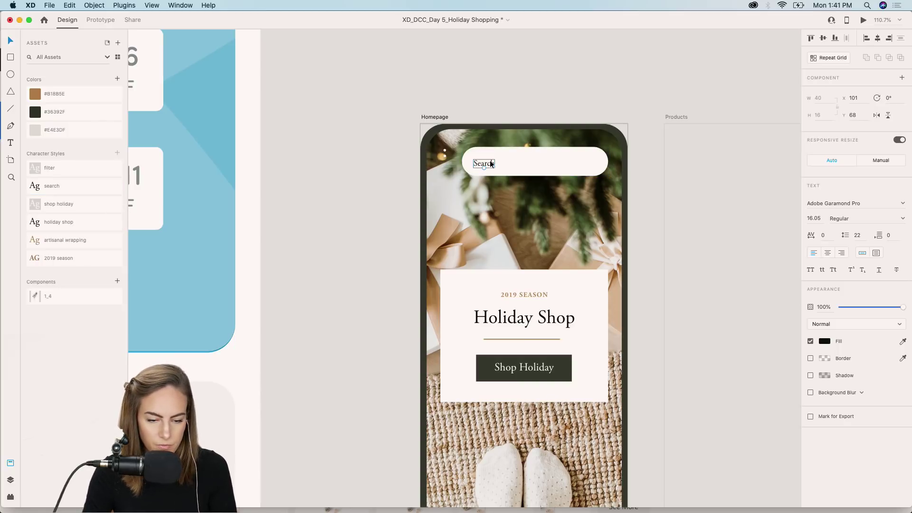
pyautogui.moveTo(491, 163); pyautogui.dragTo(536, 171)
pyautogui.click(521, 159)
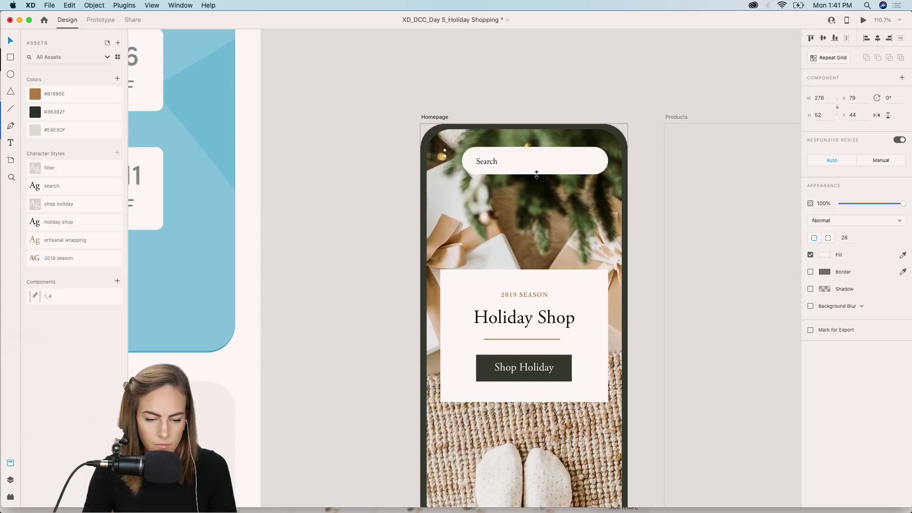
pyautogui.click(480, 163)
# Copy the magnifier icon from the Assets artboard into the right end of the Homepage search bar.
pyautogui.scroll(-3, 482, 160)
pyautogui.scroll(-5, 481, 164)
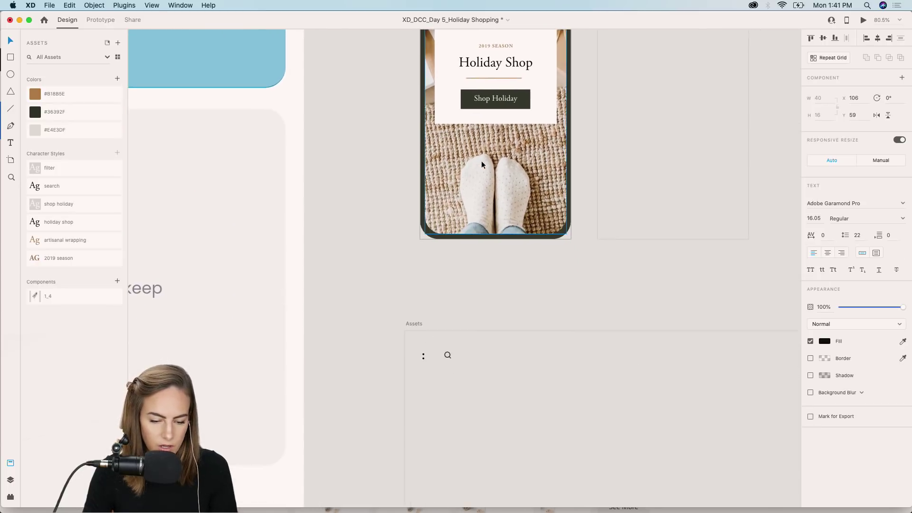
pyautogui.scroll(5, 486, 369)
pyautogui.click(363, 328)
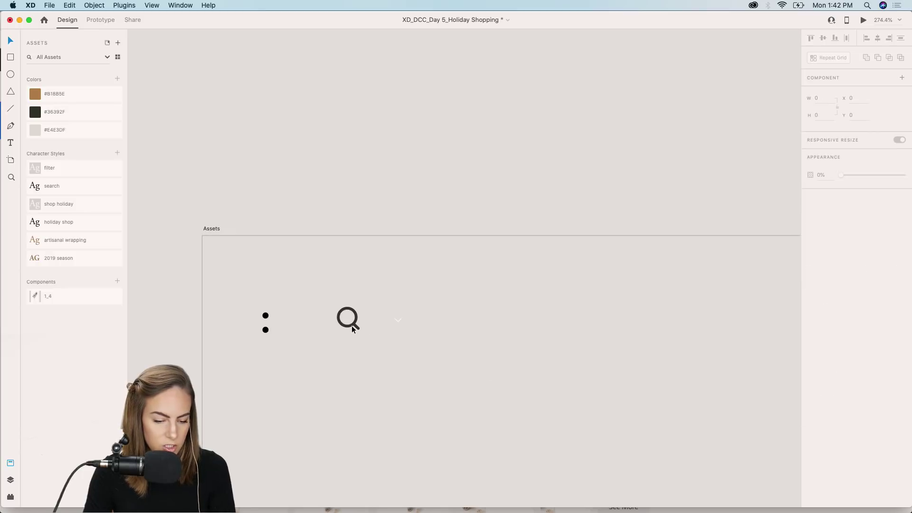
pyautogui.click(355, 323)
pyautogui.scroll(-5, 354, 323)
pyautogui.scroll(10, 355, 323)
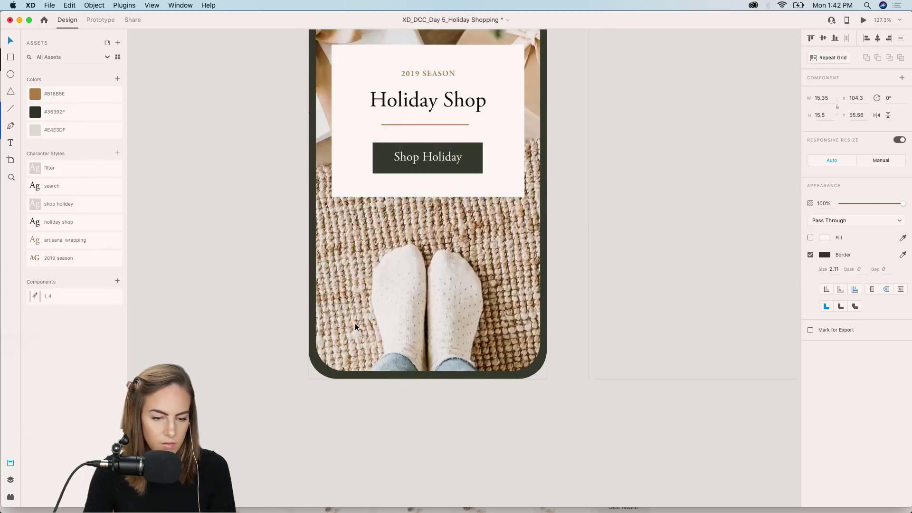
pyautogui.scroll(5, 483, 227)
pyautogui.press('super+v')
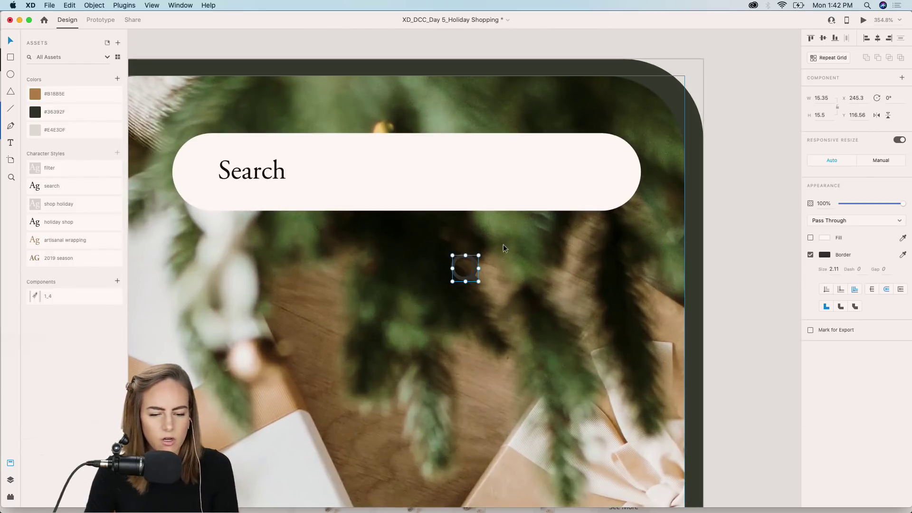
pyautogui.moveTo(473, 266); pyautogui.dragTo(594, 166)
# Group the Homepage search bar with its label and magnifier, and move it up slightly to line up with the menu icon.
pyautogui.keyDown('shift'); pyautogui.click(540, 145); pyautogui.keyUp('shift')
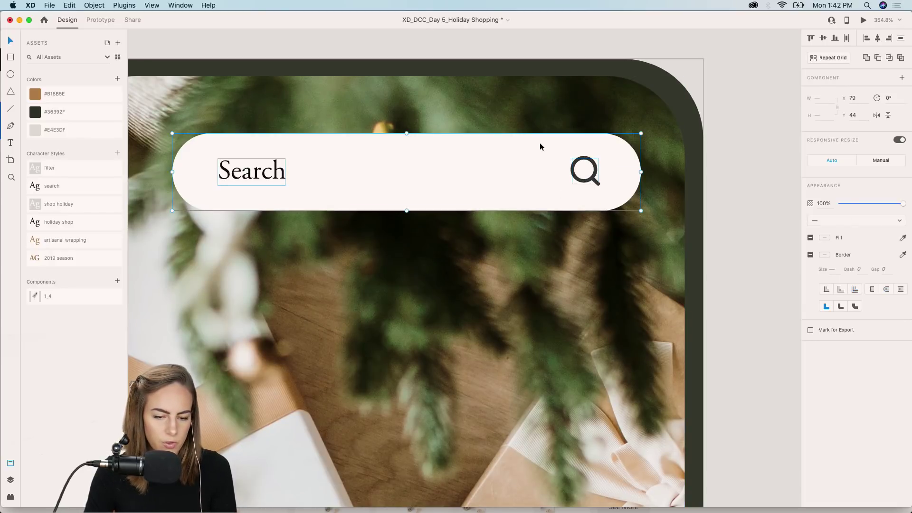
pyautogui.scroll(-3, 540, 147)
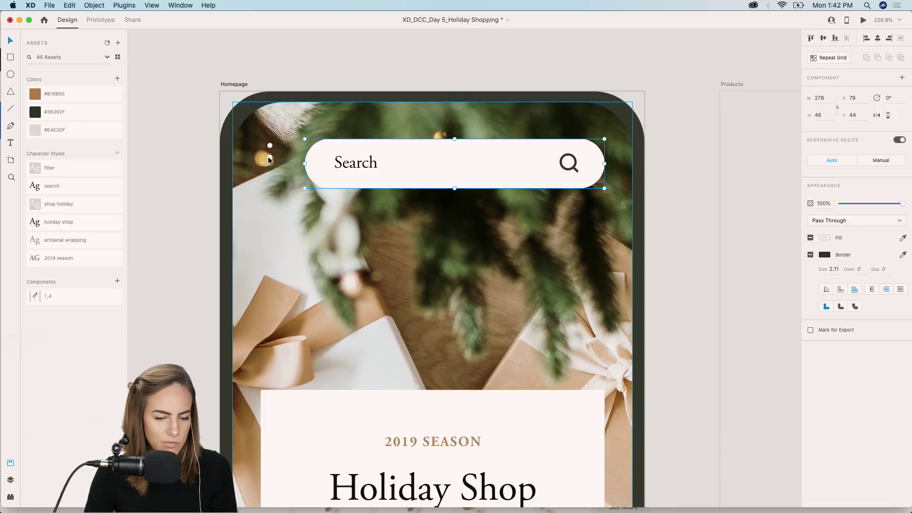
pyautogui.moveTo(338, 162); pyautogui.dragTo(340, 156)
pyautogui.click(270, 158)
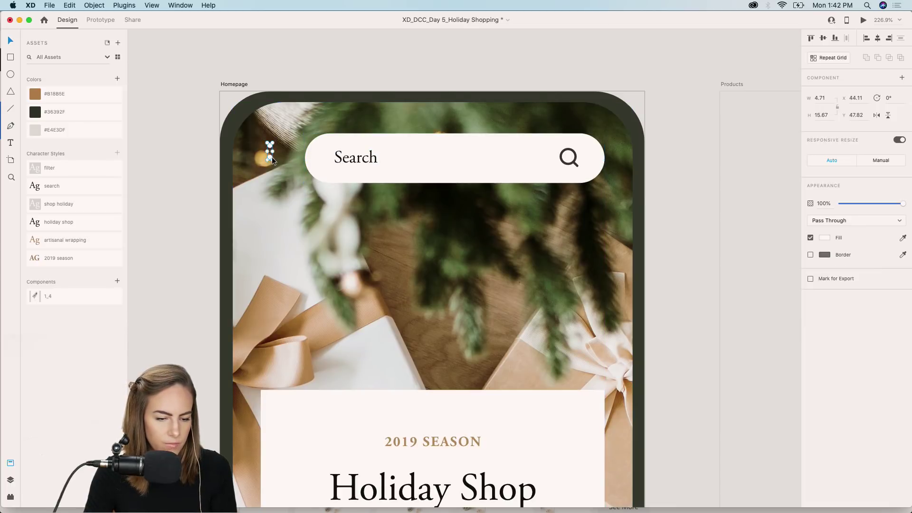
pyautogui.click(197, 185)
pyautogui.scroll(-3, 373, 202)
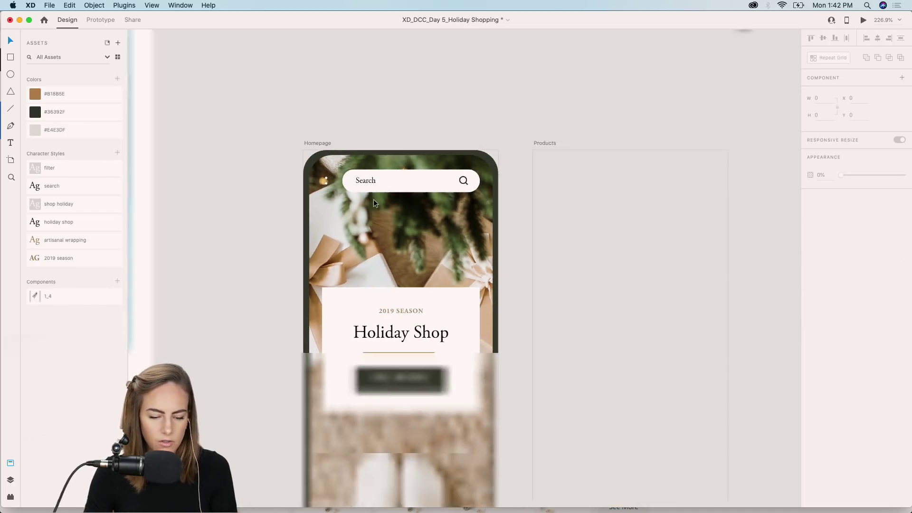
pyautogui.scroll(-5, 374, 202)
pyautogui.scroll(-2, 373, 204)
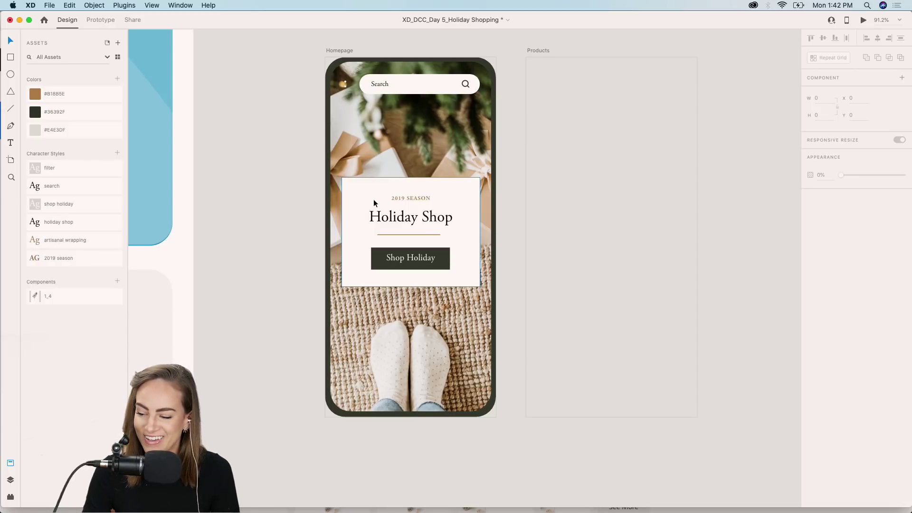
# Copy the Homepage's dark phone frame and masked background photo onto the Products artboard.
pyautogui.click(337, 62)
pyautogui.hscroll(5, 383, 118)
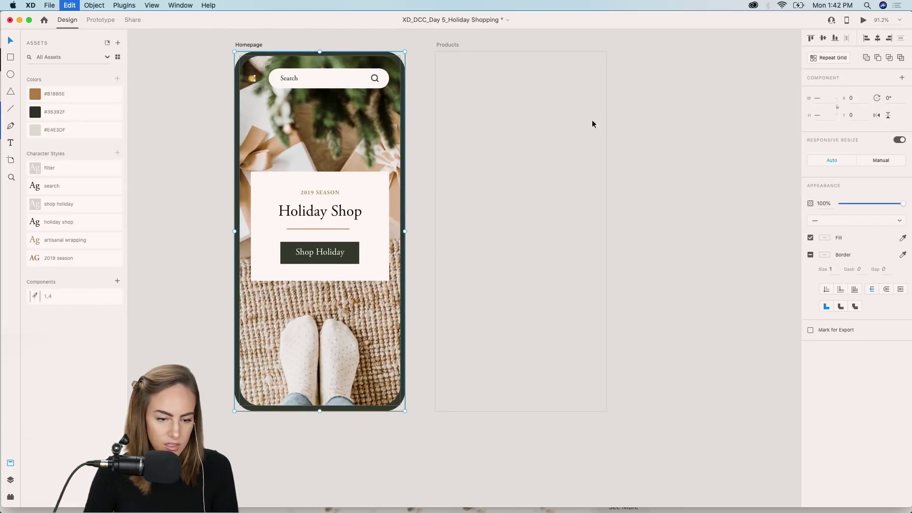
pyautogui.click(597, 121)
pyautogui.press('super+v')
pyautogui.click(638, 131)
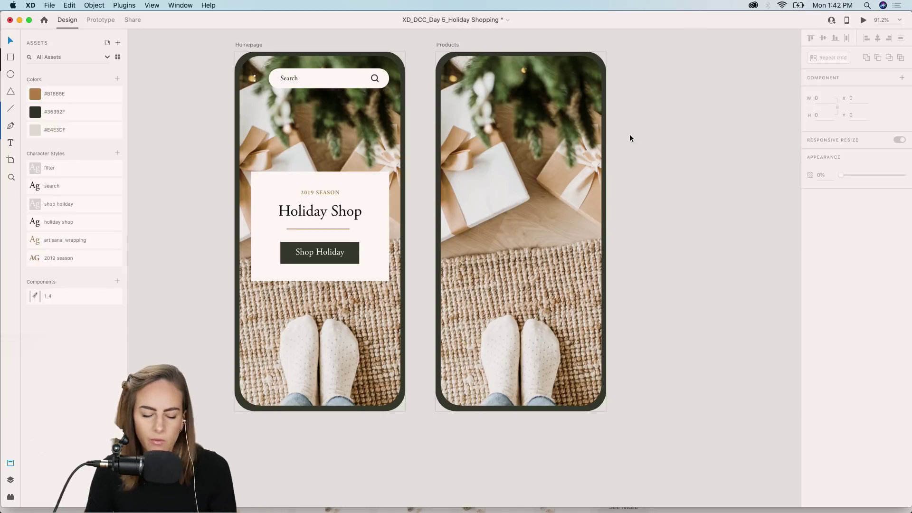
# Shrink the Products photo to about 465 by 310 at the screen's upper end and mask it with a rectangle about 410 by 236.
pyautogui.doubleClick(543, 200)
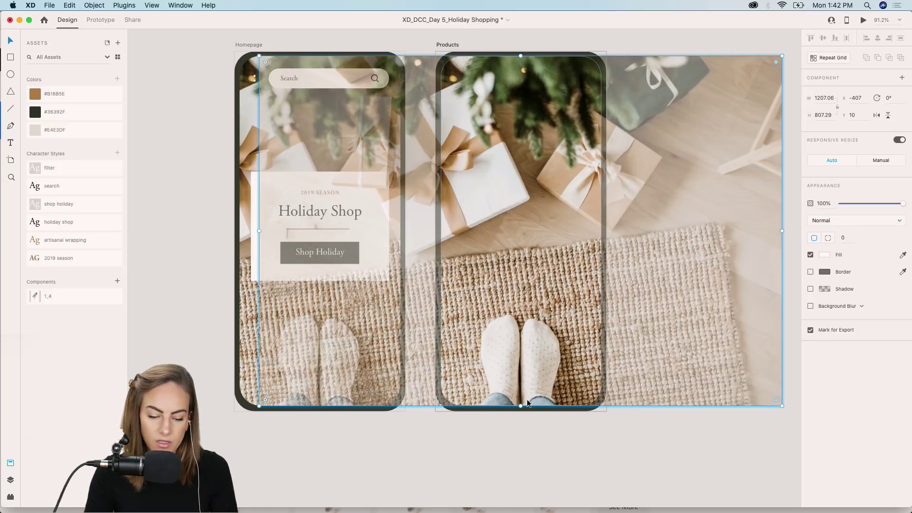
pyautogui.moveTo(522, 405); pyautogui.dragTo(566, 193)
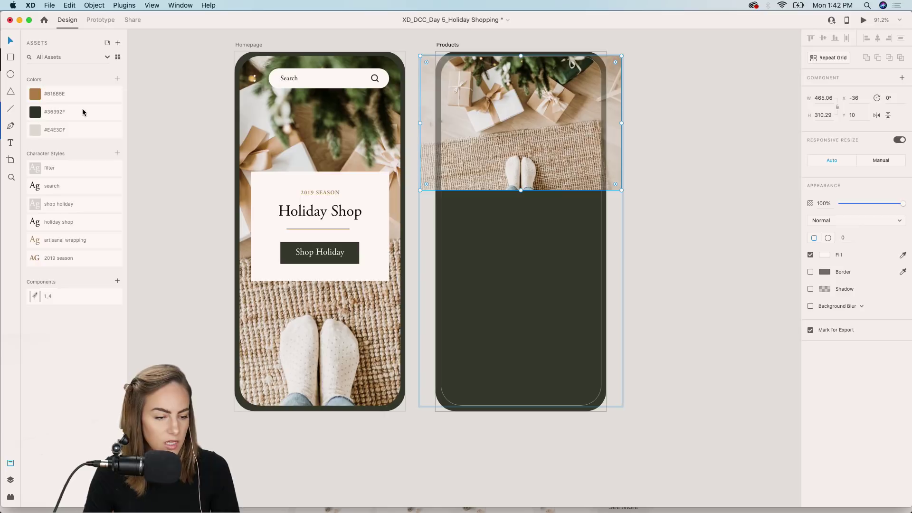
pyautogui.click(10, 57)
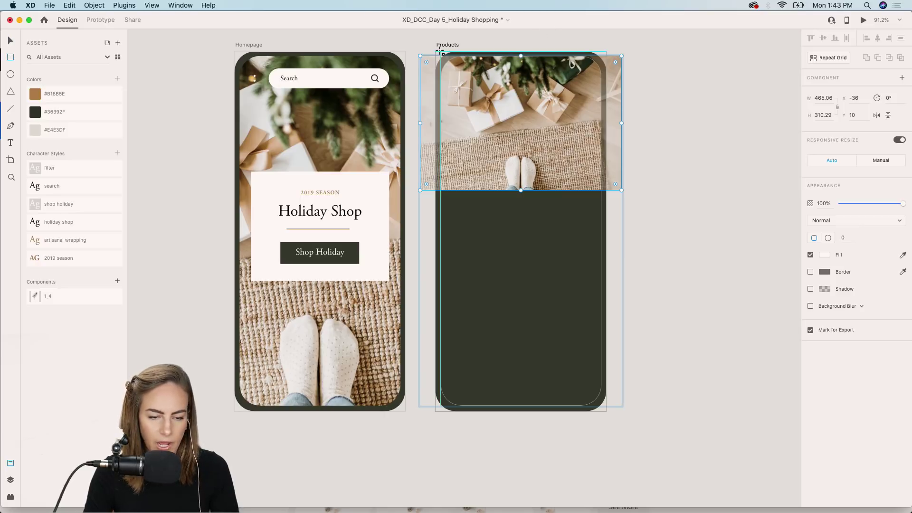
pyautogui.moveTo(436, 52); pyautogui.dragTo(614, 150)
pyautogui.keyDown('shift'); pyautogui.click(546, 173); pyautogui.keyUp('shift')
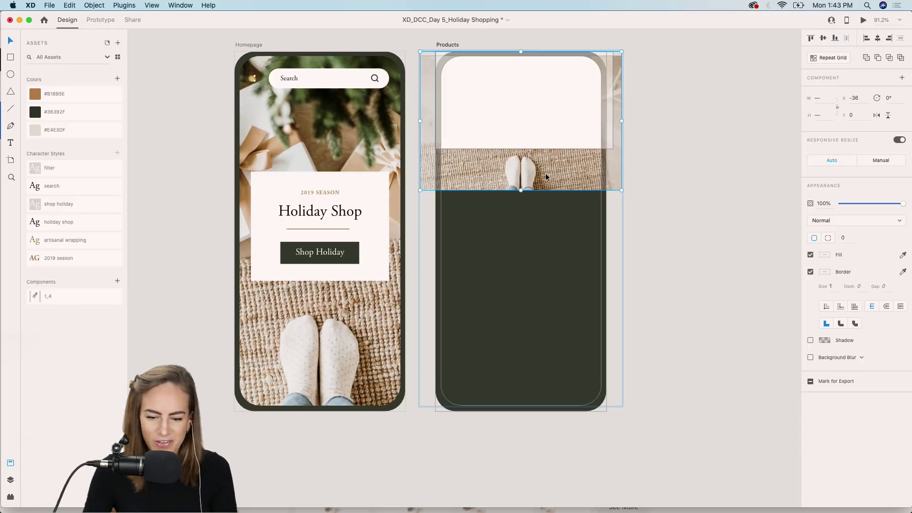
pyautogui.press('super+shift+m')
pyautogui.doubleClick(532, 128)
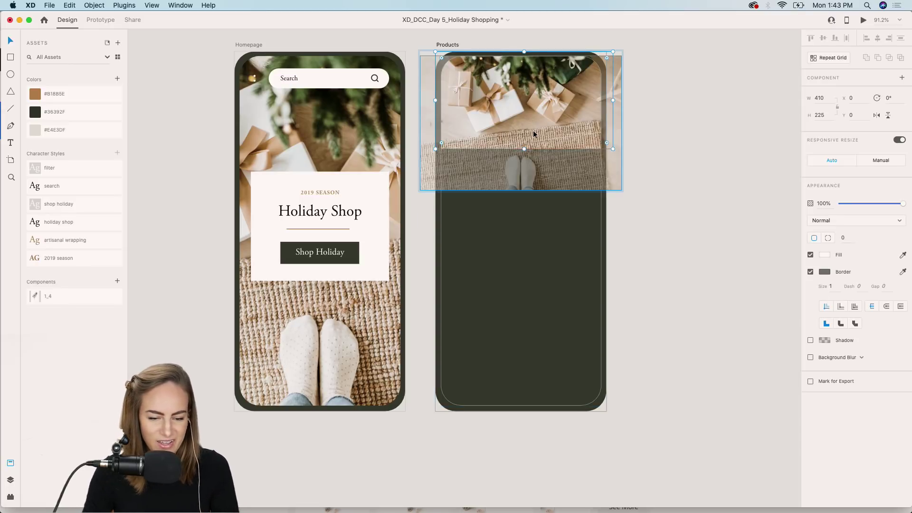
pyautogui.moveTo(526, 150); pyautogui.dragTo(526, 154)
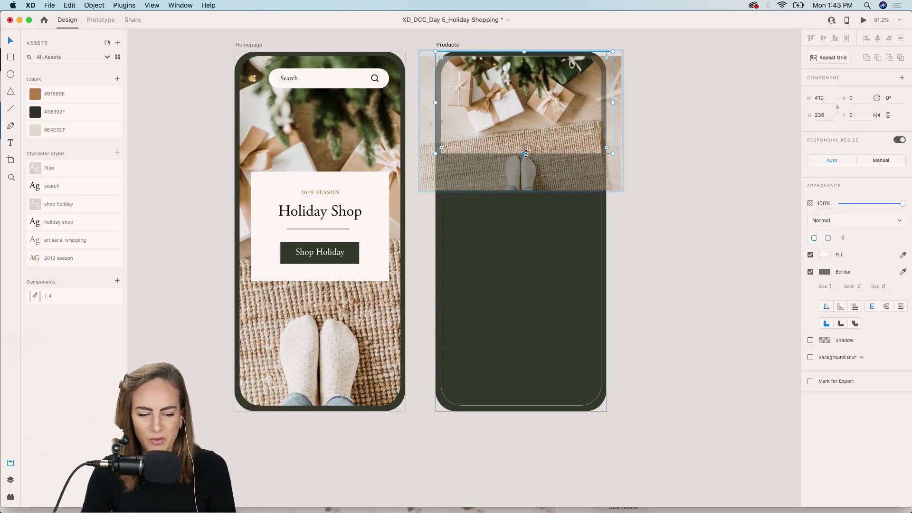
pyautogui.click(668, 135)
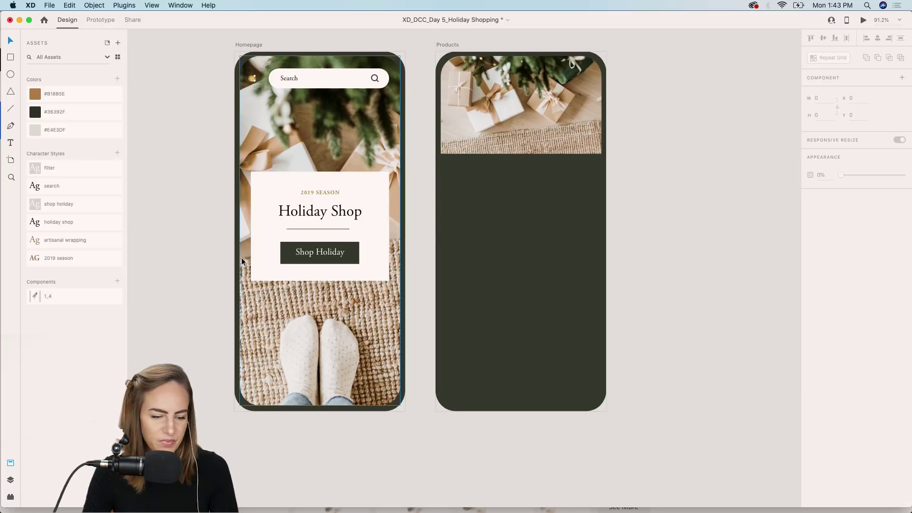
# Copy the Homepage shop card onto Products, overlapping the photo's lower edge at Y 135, and delete the copy's Shop Holiday button.
pyautogui.click(315, 241)
pyautogui.press('super+c')
pyautogui.click(494, 148)
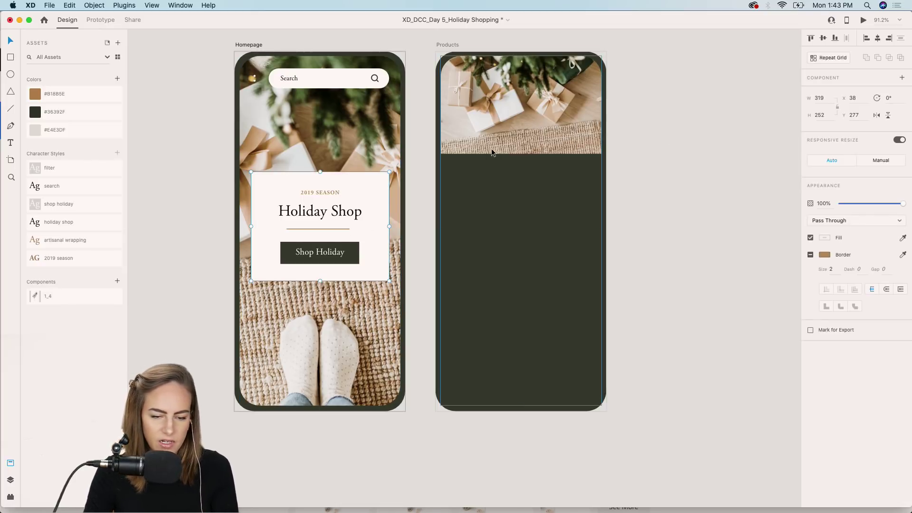
pyautogui.press('super+v')
pyautogui.moveTo(525, 221); pyautogui.dragTo(525, 159)
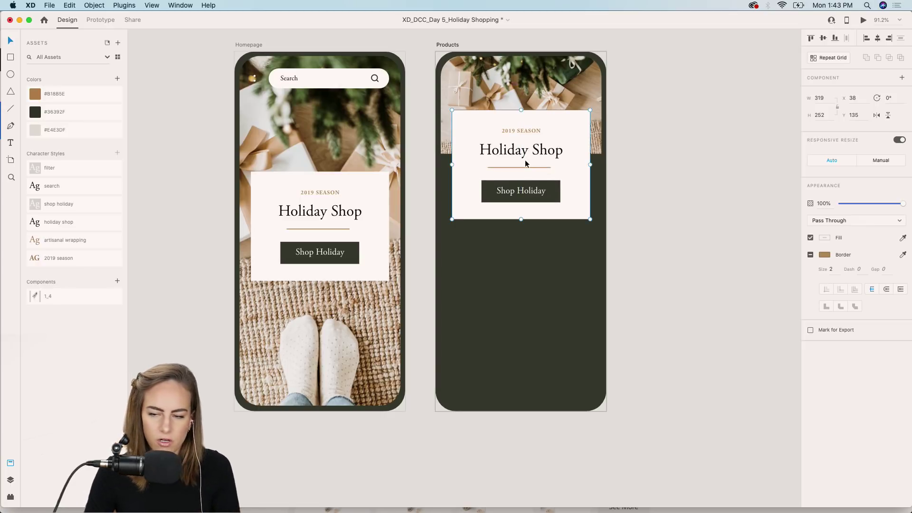
pyautogui.doubleClick(528, 192)
pyautogui.press('BackSpace')
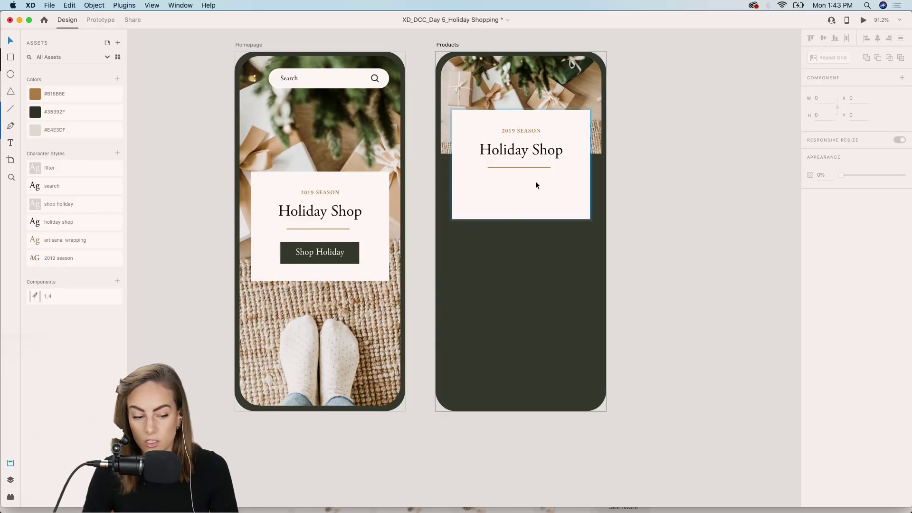
# Duplicate the card's 2019 SEASON label below the gold divider line and turn off its all-caps formatting.
pyautogui.click(511, 187)
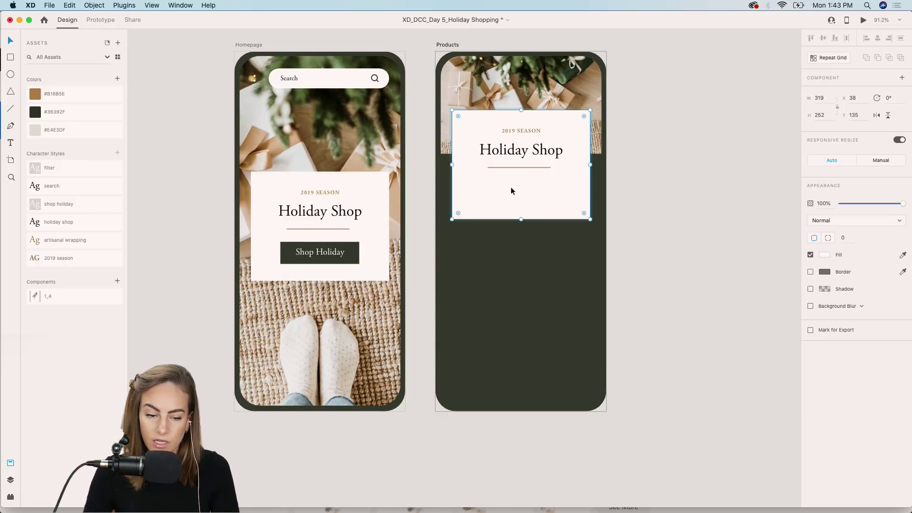
pyautogui.doubleClick(507, 134)
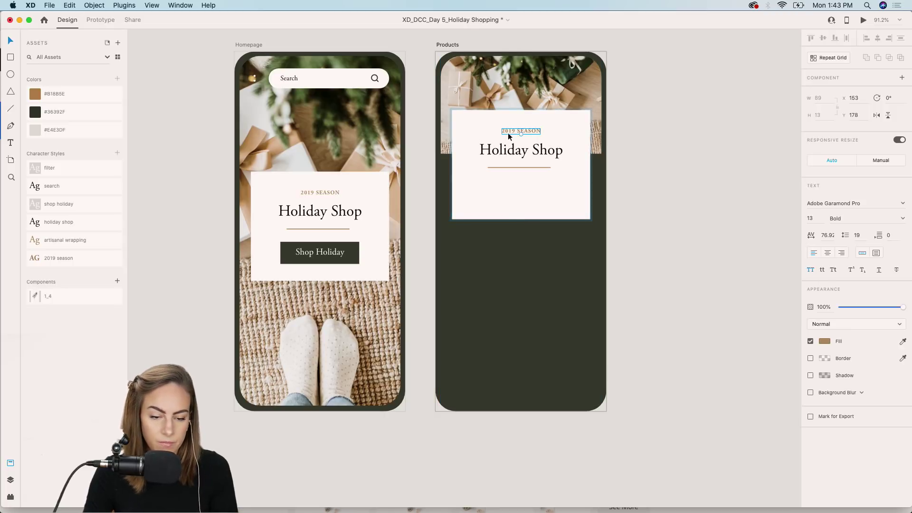
pyautogui.moveTo(509, 132); pyautogui.dragTo(513, 192)
pyautogui.doubleClick(513, 193)
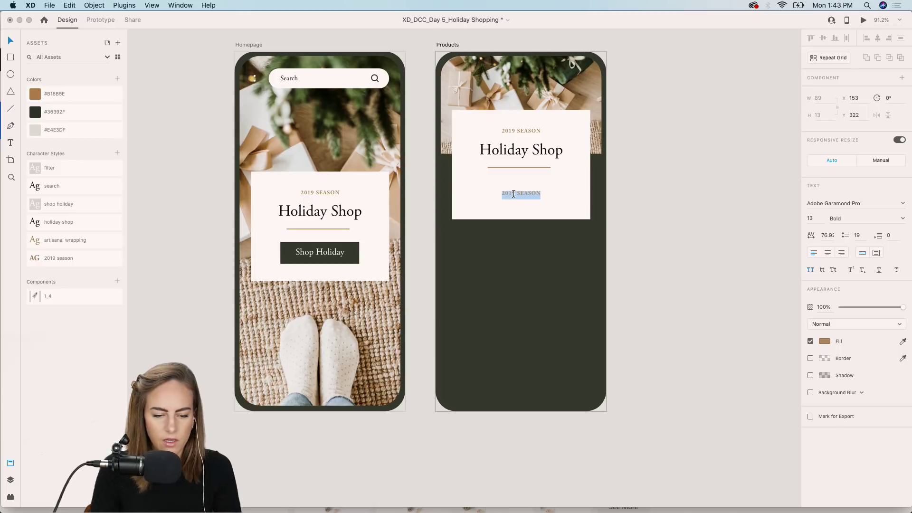
pyautogui.click(811, 269)
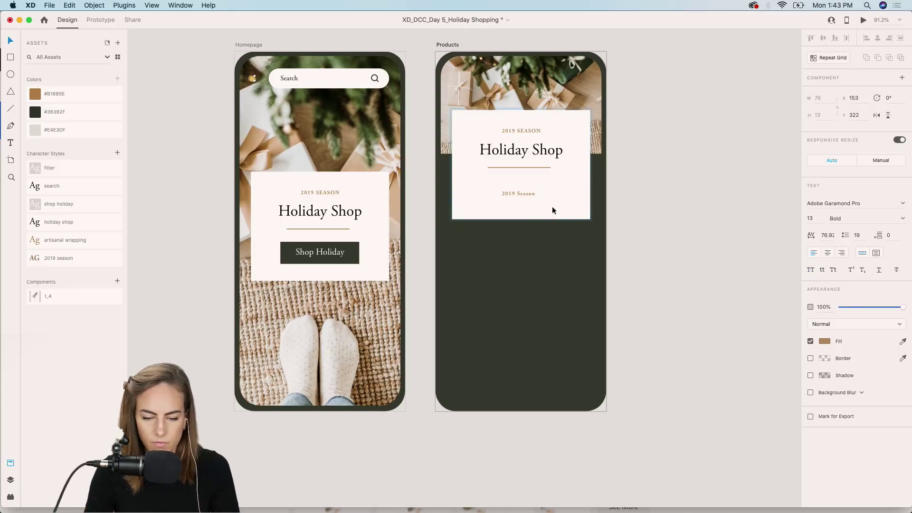
# Change the duplicated label's text to "Artisanal wrapping and decor".
pyautogui.doubleClick(510, 194)
pyautogui.write('Ar')
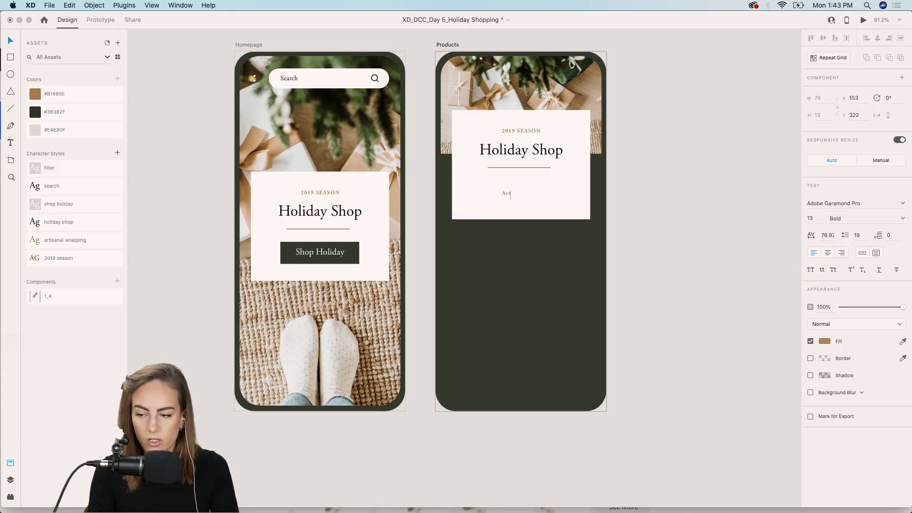
pyautogui.write('tisal')
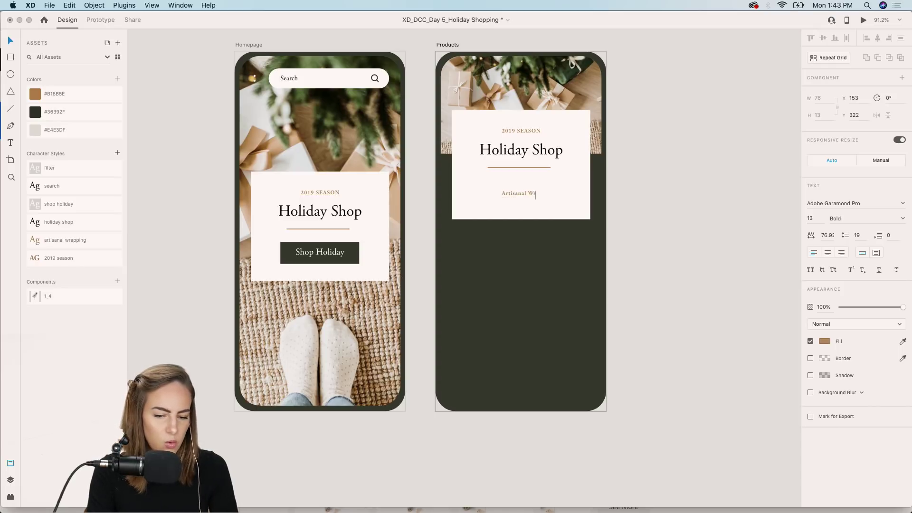
pyautogui.write('al wrappi')
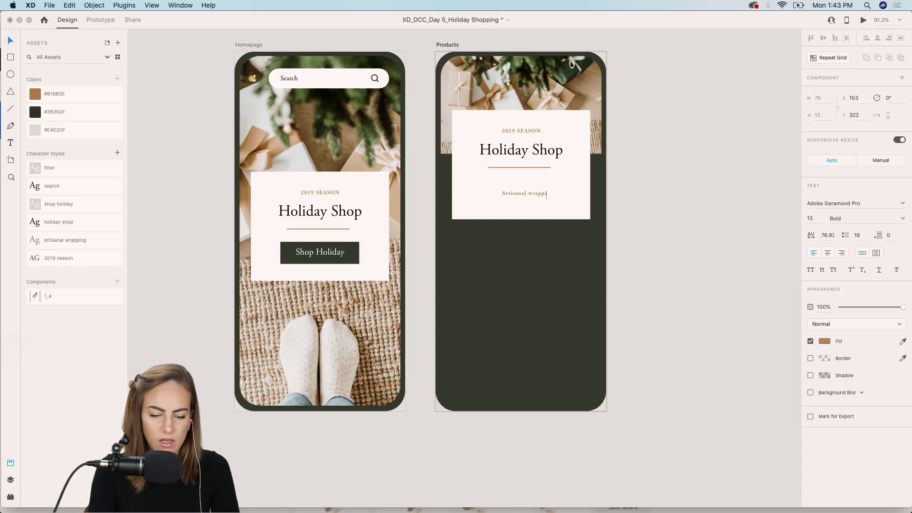
pyautogui.write('ng and c')
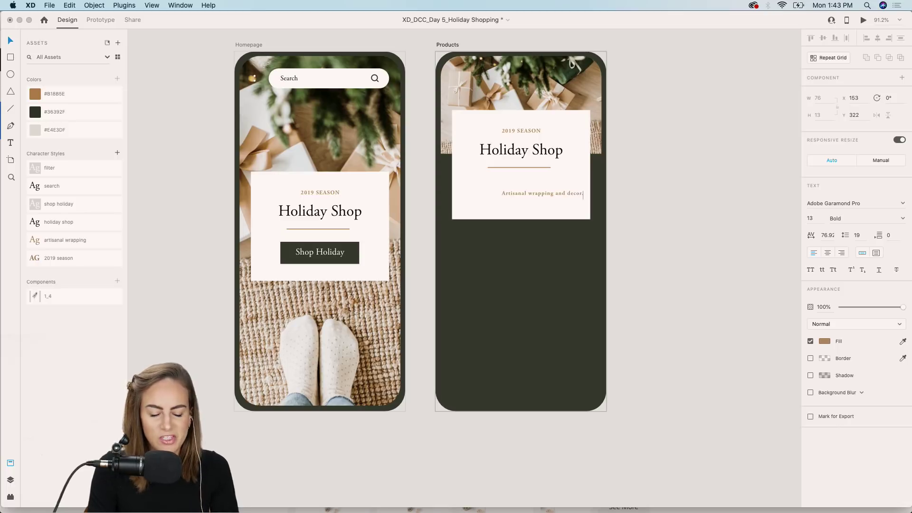
pyautogui.press('Escape')
pyautogui.doubleClick(578, 195)
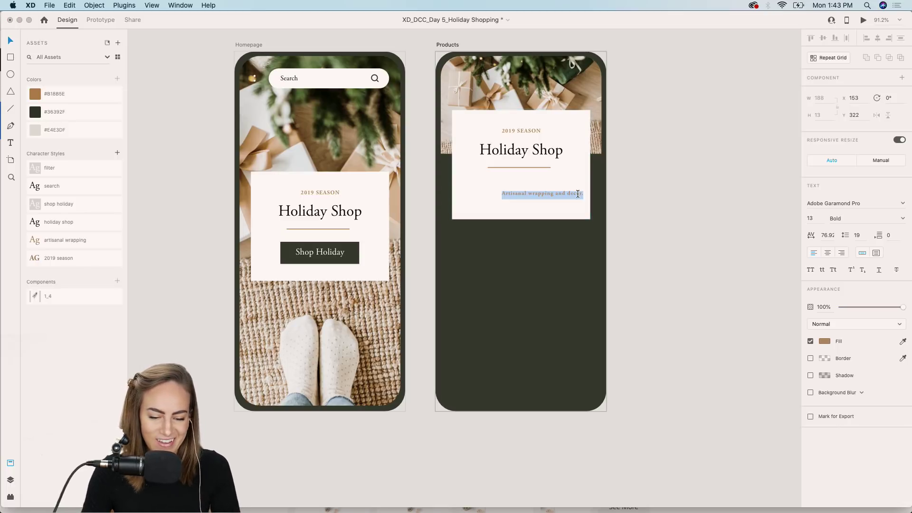
pyautogui.click(578, 194)
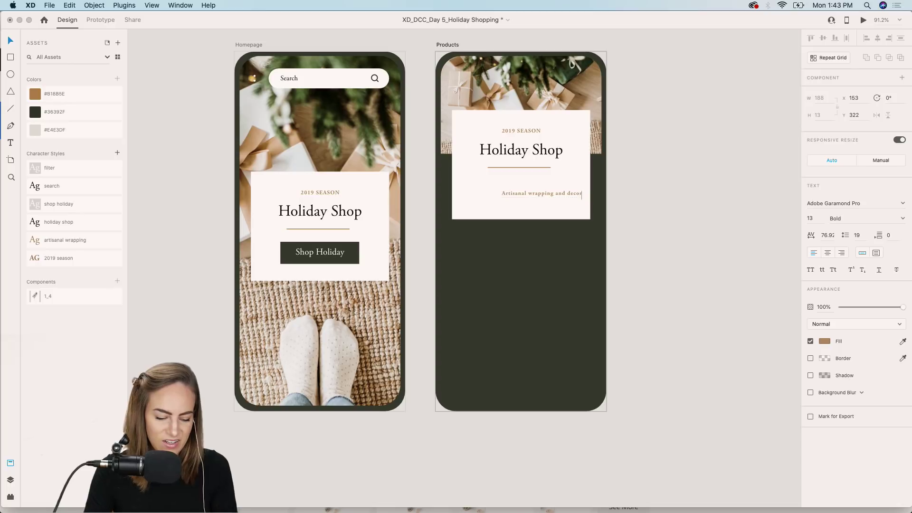
pyautogui.click(560, 195)
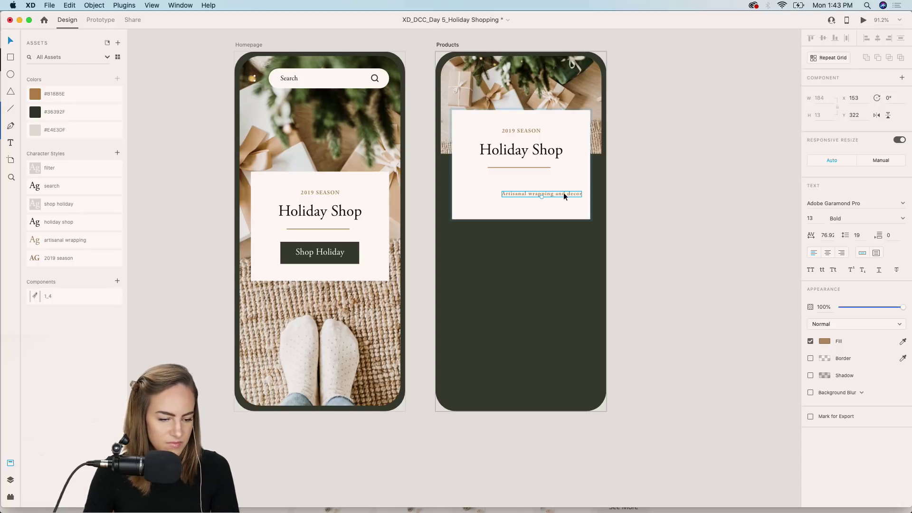
# Apply the artisanal wrapping character style to the tagline and centre it below the divider line.
pyautogui.click(76, 242)
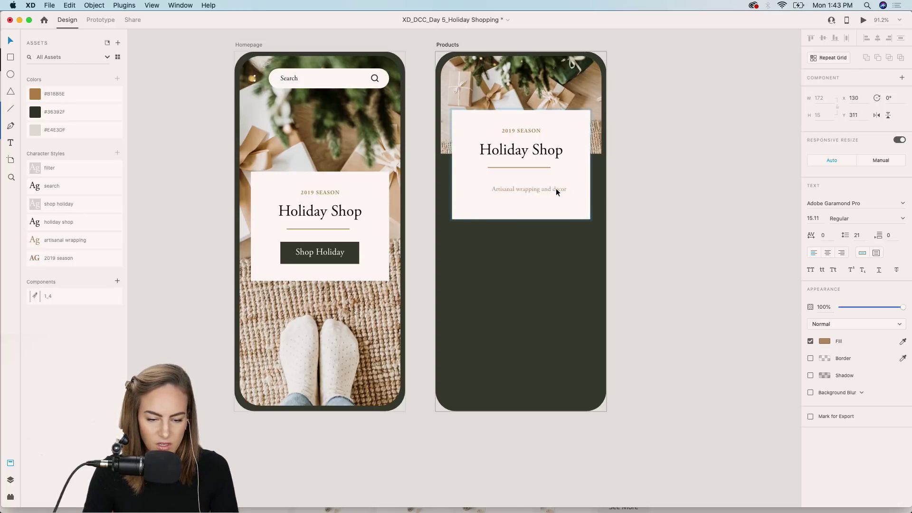
pyautogui.moveTo(555, 188); pyautogui.dragTo(535, 202)
pyautogui.press('Escape')
pyautogui.click(660, 175)
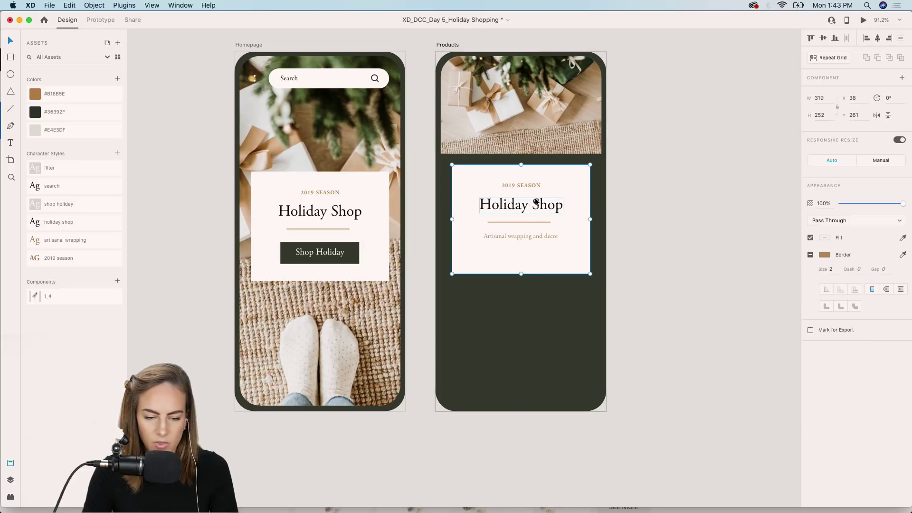
pyautogui.press('super+x')
pyautogui.press('super+z')
pyautogui.press('super+z')
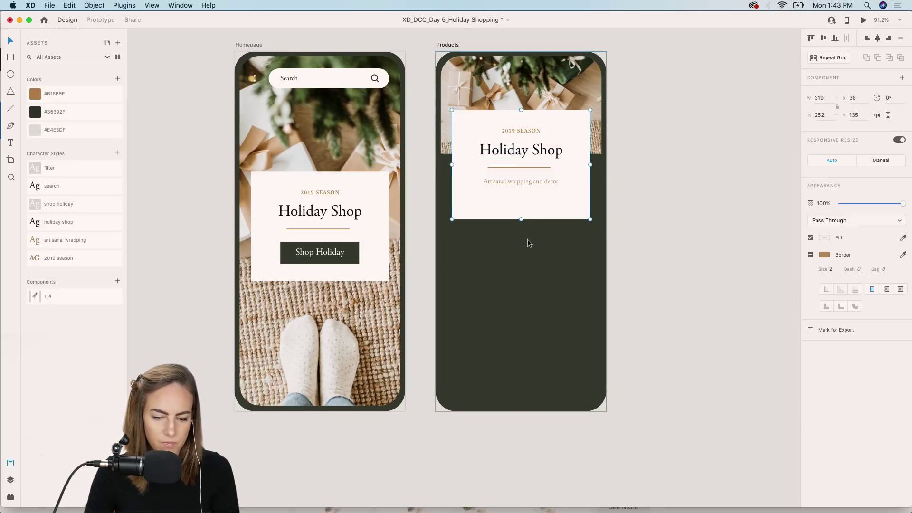
# Shorten the Products card's background to end just below the tagline, and reduce the size of the Holiday Shop heading.
pyautogui.doubleClick(529, 216)
pyautogui.moveTo(521, 219); pyautogui.dragTo(520, 198)
pyautogui.click(522, 156)
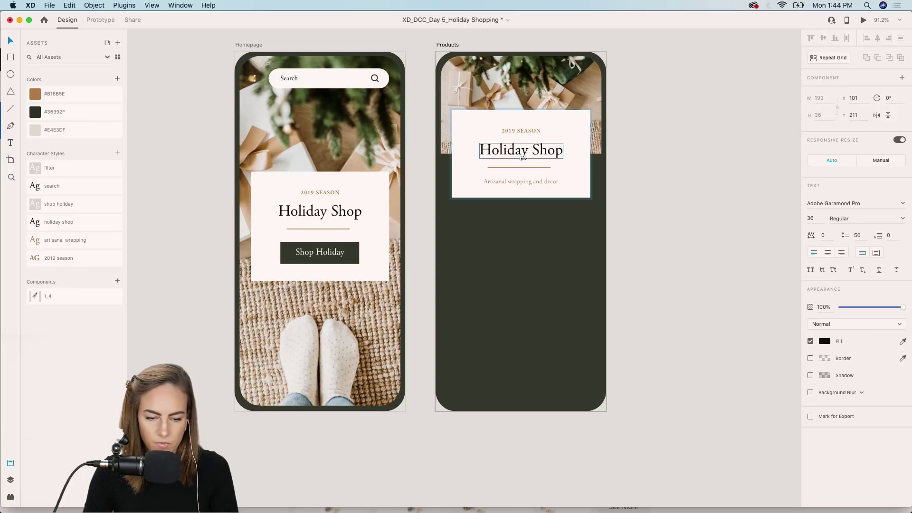
pyautogui.moveTo(522, 158); pyautogui.dragTo(522, 159)
pyautogui.press('super+z')
pyautogui.press('super+z')
# Move the divider line up to Y 262.5 and the tagline to Y 283, and trim the card background from above to a height of 192.
pyautogui.click(520, 167)
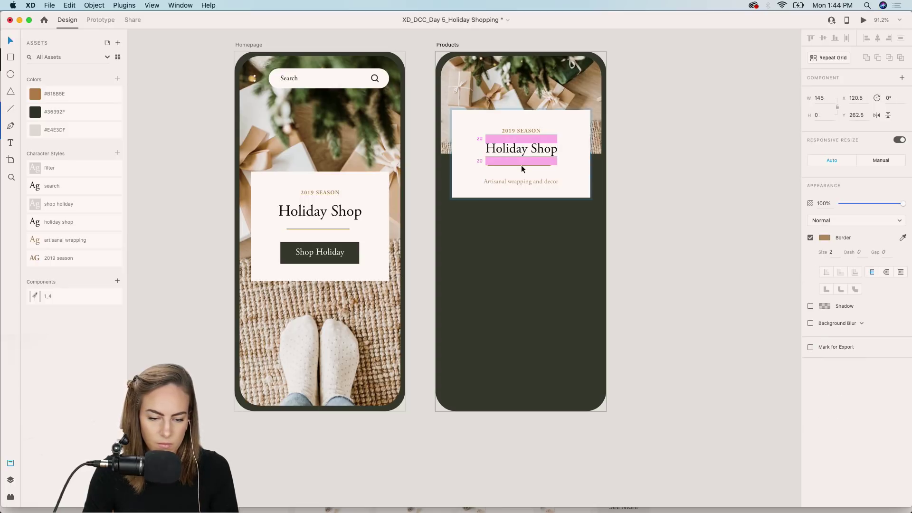
pyautogui.moveTo(521, 181); pyautogui.dragTo(521, 177)
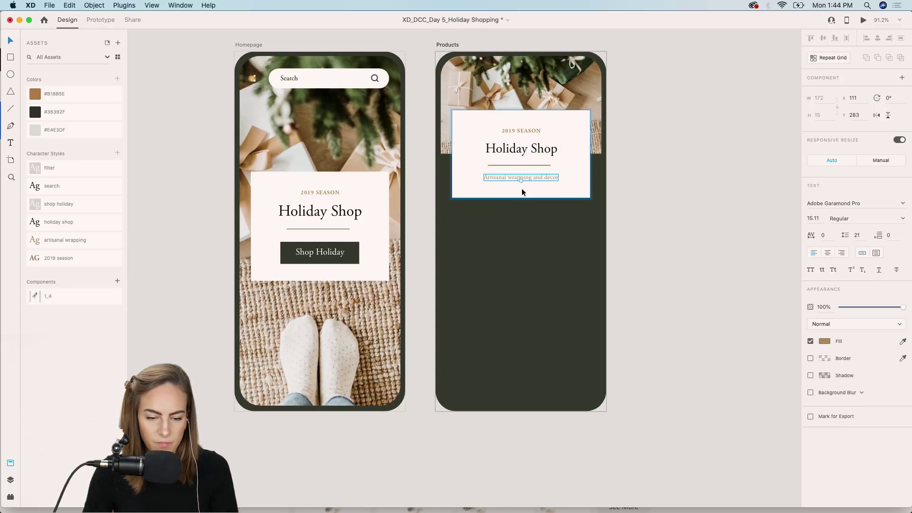
pyautogui.click(540, 117)
pyautogui.moveTo(521, 110); pyautogui.dragTo(521, 114)
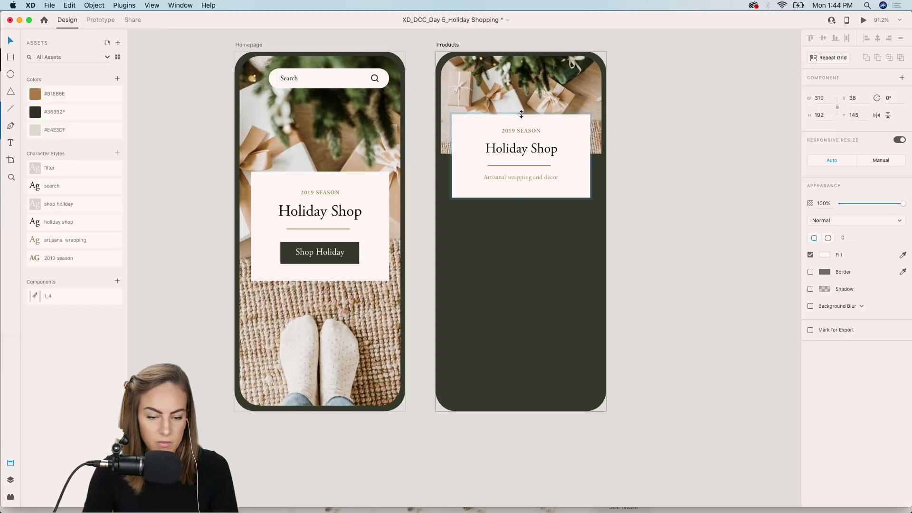
# Draw a borderless 371 × 807 rectangle with corner radius 43 inside the Products screen's dark frame and fill it with #E4E3DF.
pyautogui.click(628, 109)
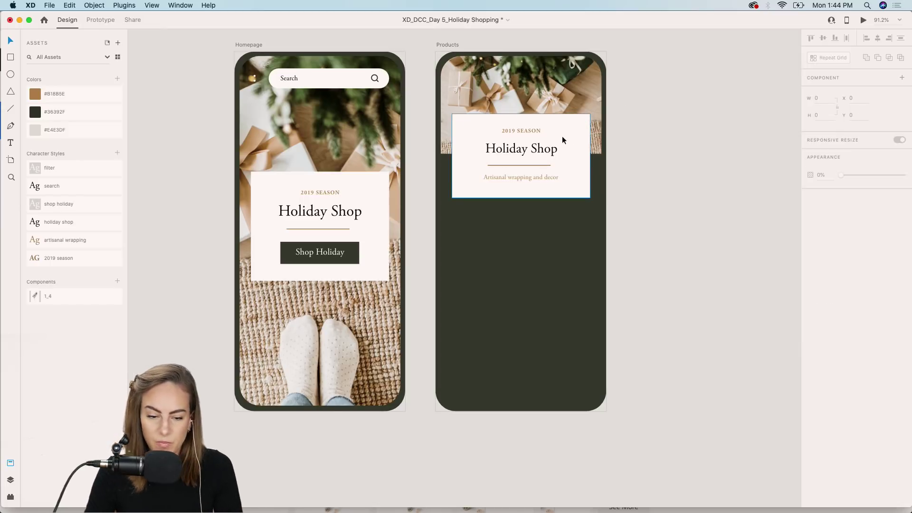
pyautogui.scroll(-2, 562, 137)
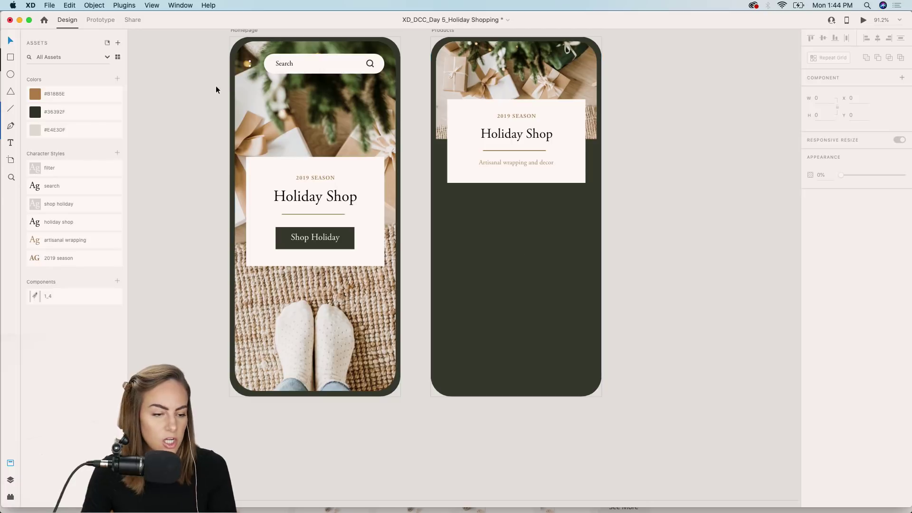
pyautogui.click(56, 6)
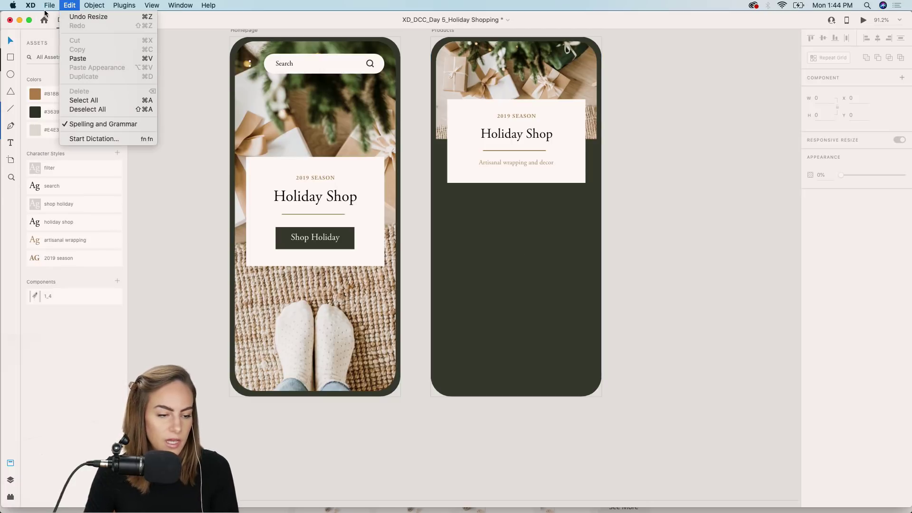
pyautogui.click(207, 91)
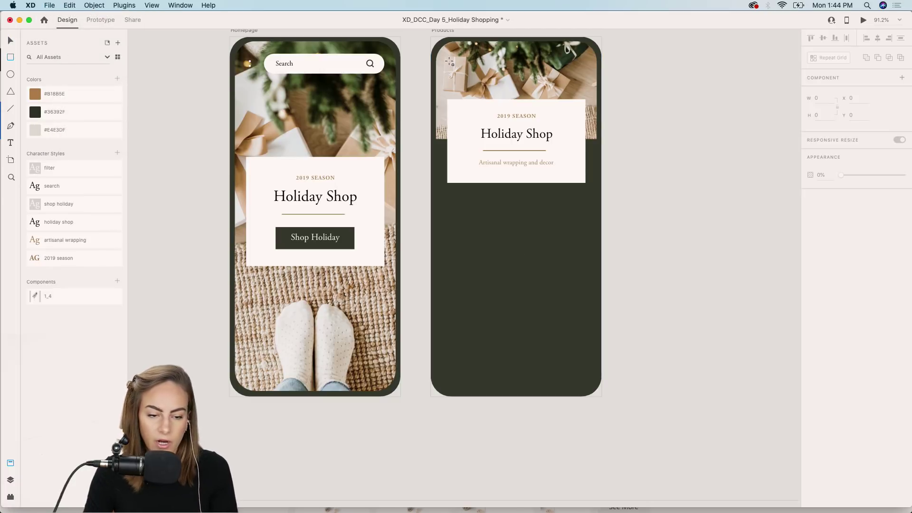
pyautogui.moveTo(436, 41)
pyautogui.mouseDown()
pyautogui.moveTo(500, 143)
pyautogui.moveTo(584, 318)
pyautogui.moveTo(596, 389)
pyautogui.moveTo(574, 365)
pyautogui.moveTo(578, 372)
pyautogui.mouseUp()
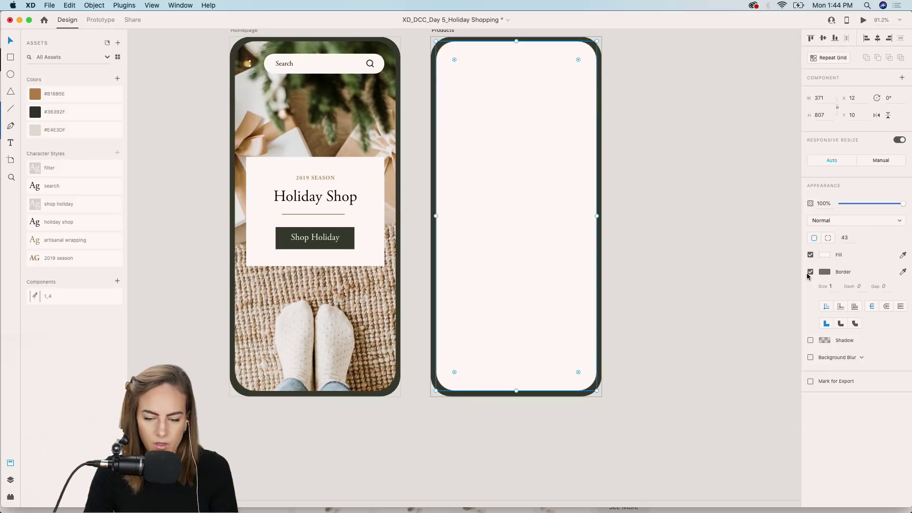
pyautogui.click(811, 272)
pyautogui.click(75, 130)
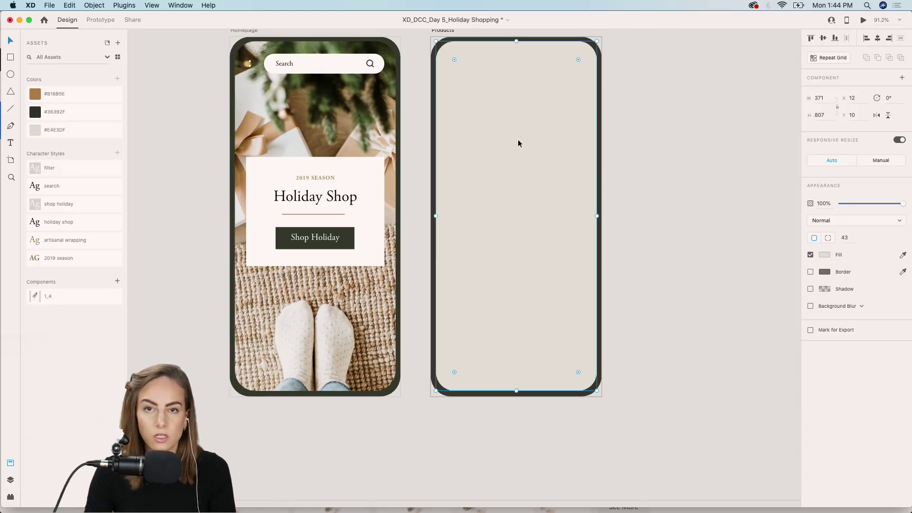
# Send the beige rectangle behind the header photo and card, and increase its corner radius to 48.
pyautogui.press('super+v')
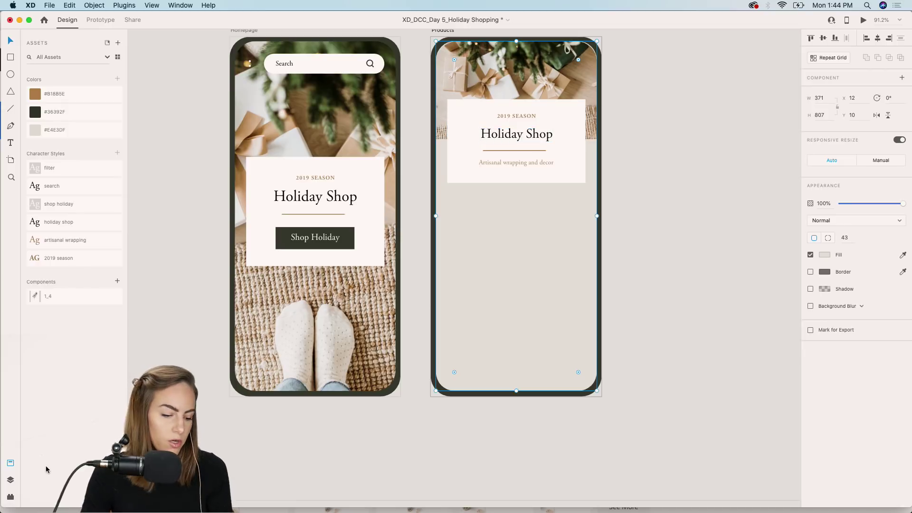
pyautogui.click(11, 480)
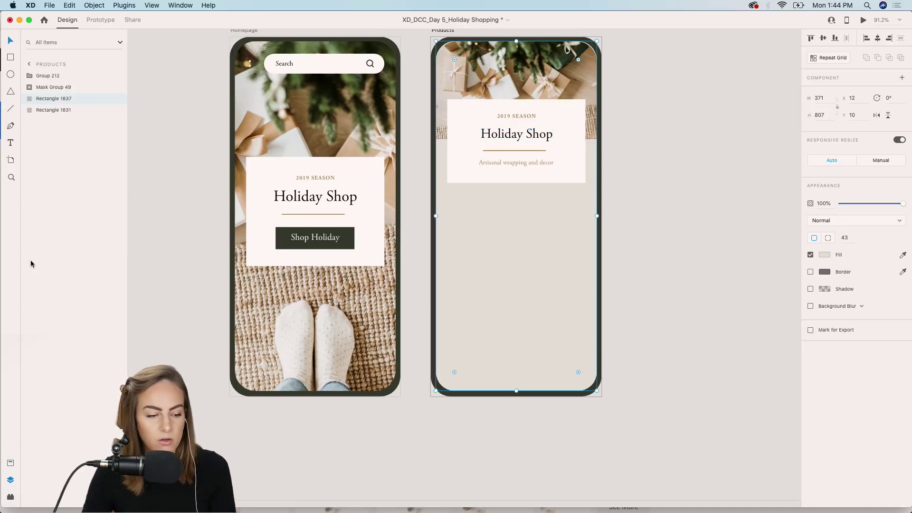
pyautogui.moveTo(46, 102)
pyautogui.mouseDown()
pyautogui.moveTo(44, 76)
pyautogui.moveTo(46, 102)
pyautogui.mouseUp()
pyautogui.click(185, 137)
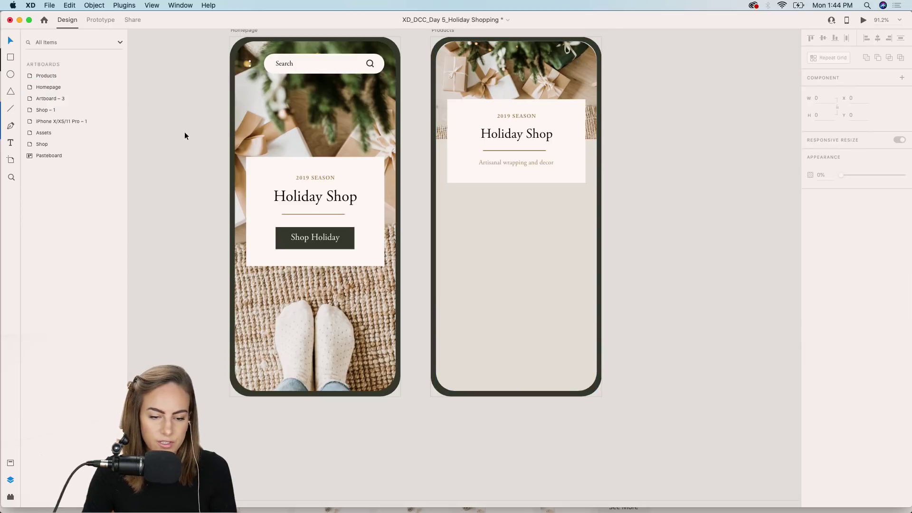
pyautogui.click(11, 464)
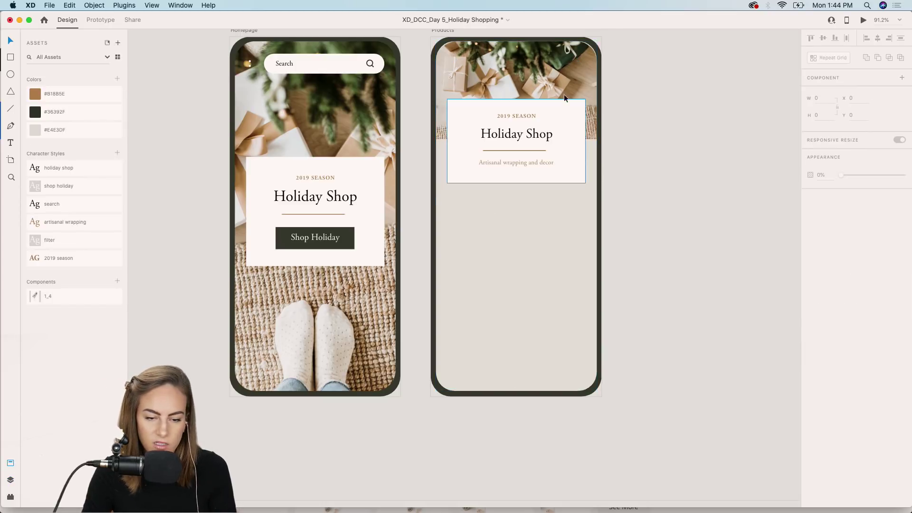
pyautogui.click(552, 242)
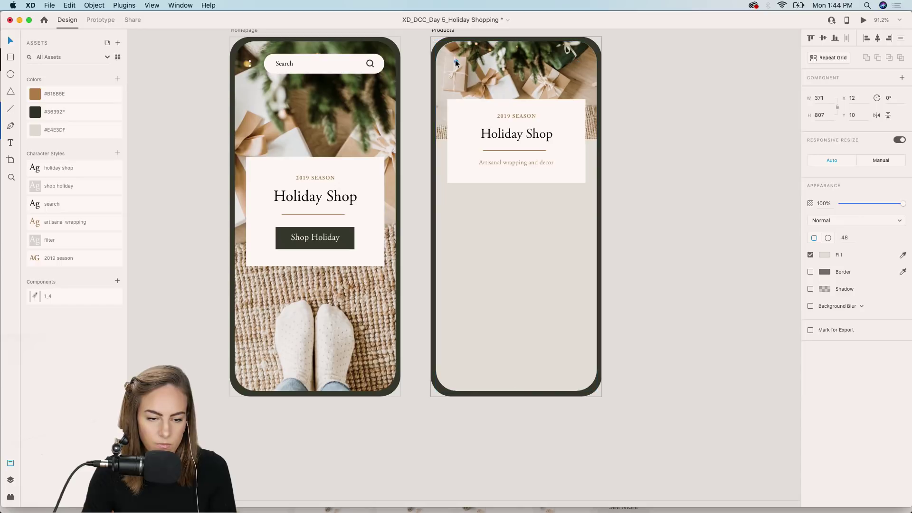
pyautogui.click(605, 63)
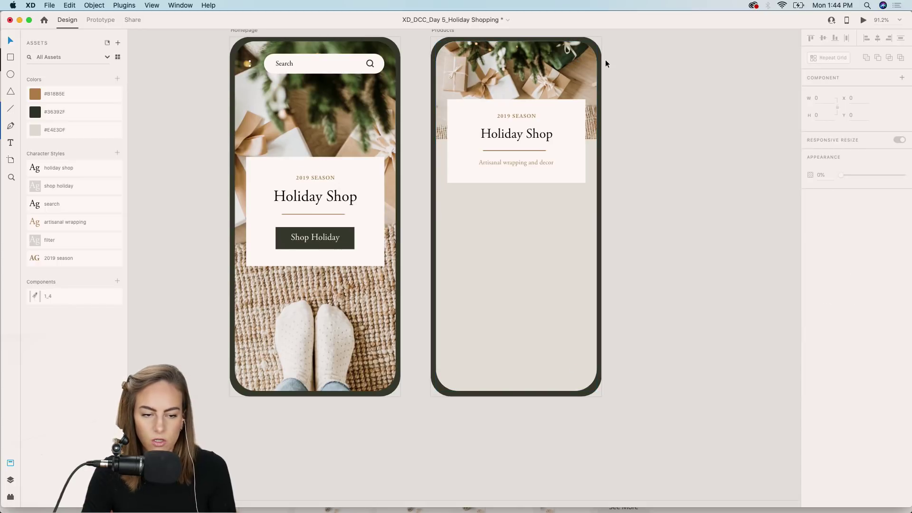
# Copy the small white chevron from the icon assets onto the Products screen, placing it below the card's right side at X 336.78, Y 364.62.
pyautogui.scroll(2, 622, 80)
pyautogui.scroll(-2, 667, 133)
pyautogui.hscroll(2, 666, 133)
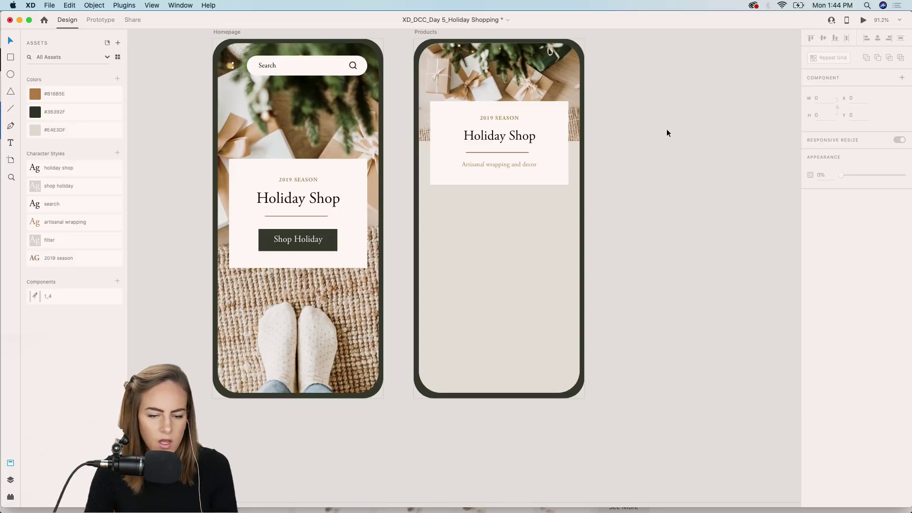
pyautogui.scroll(-3, 666, 133)
pyautogui.scroll(2, 667, 133)
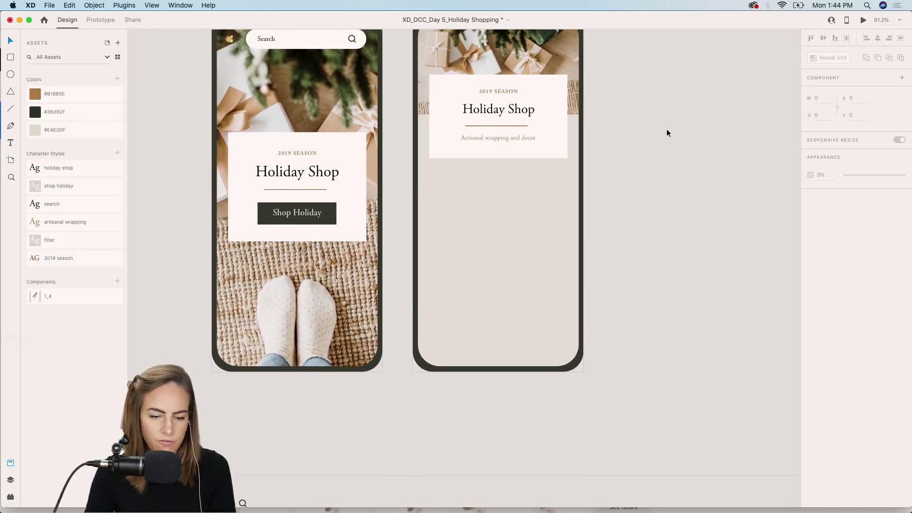
pyautogui.scroll(10, 306, 344)
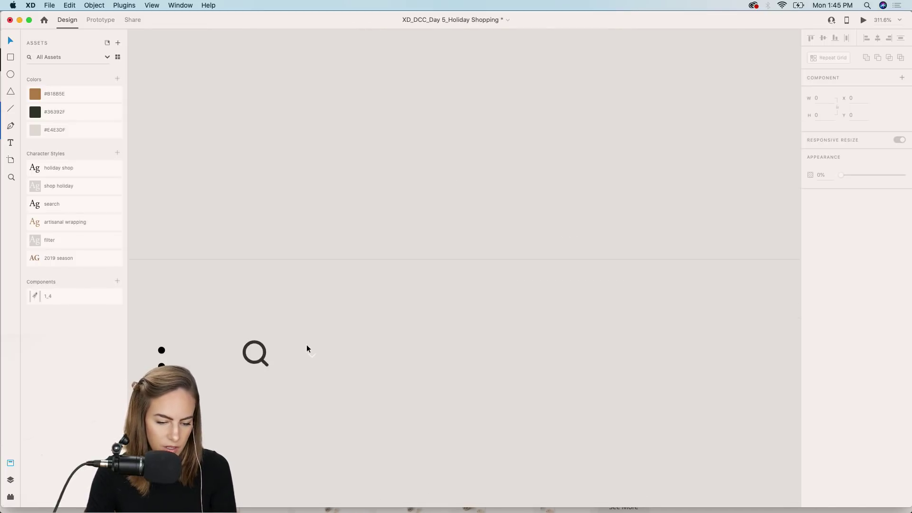
pyautogui.click(308, 350)
pyautogui.scroll(8, 310, 354)
pyautogui.hscroll(-5, 309, 354)
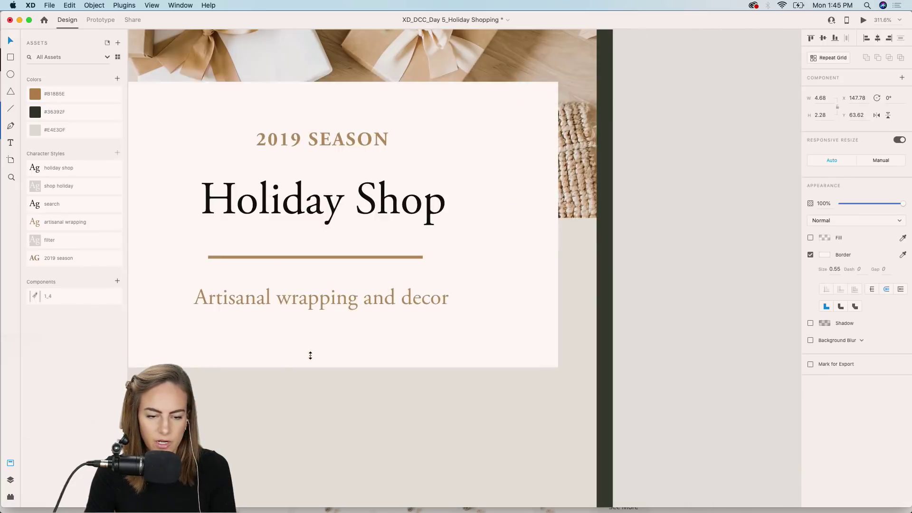
pyautogui.scroll(-5, 399, 308)
pyautogui.scroll(-2, 399, 307)
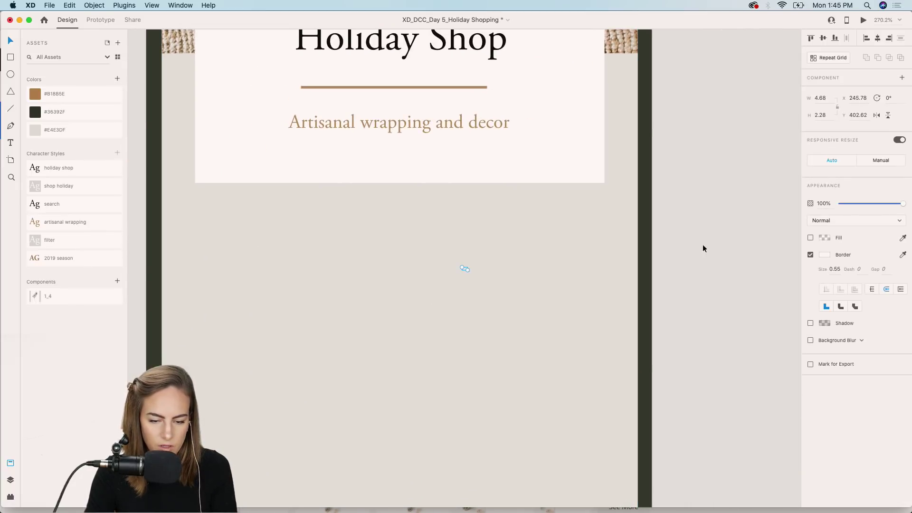
pyautogui.moveTo(462, 265); pyautogui.dragTo(580, 221)
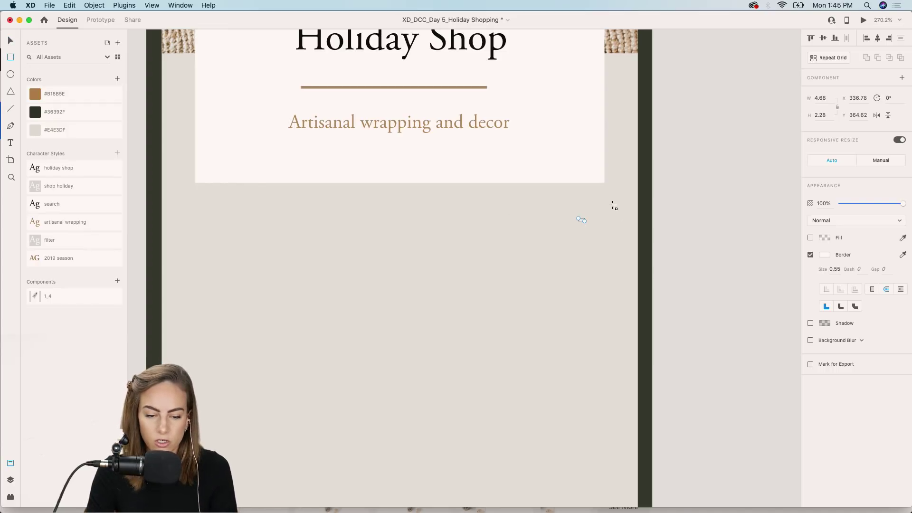
# Draw a borderless 108 × 28 pill with corner radius 14 under the card's right edge and fill it with #36392F.
pyautogui.moveTo(604, 203); pyautogui.dragTo(806, 260)
pyautogui.click(810, 272)
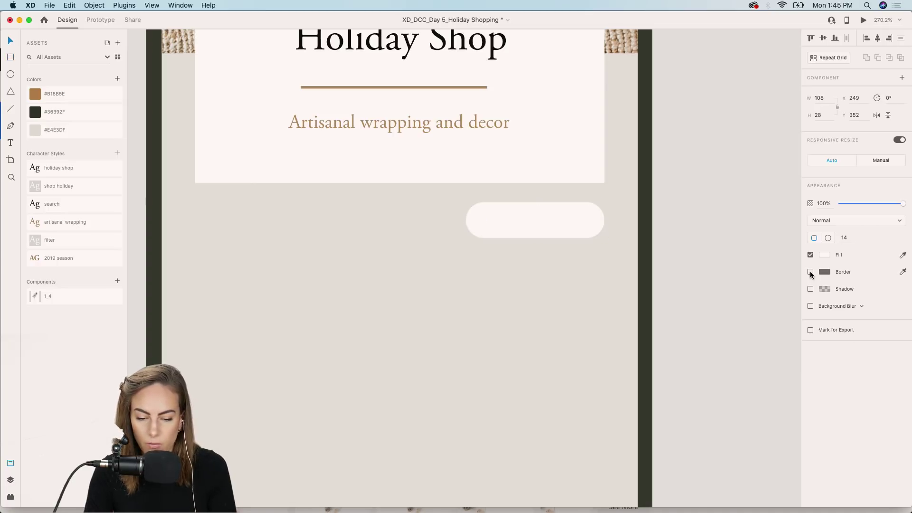
pyautogui.click(56, 112)
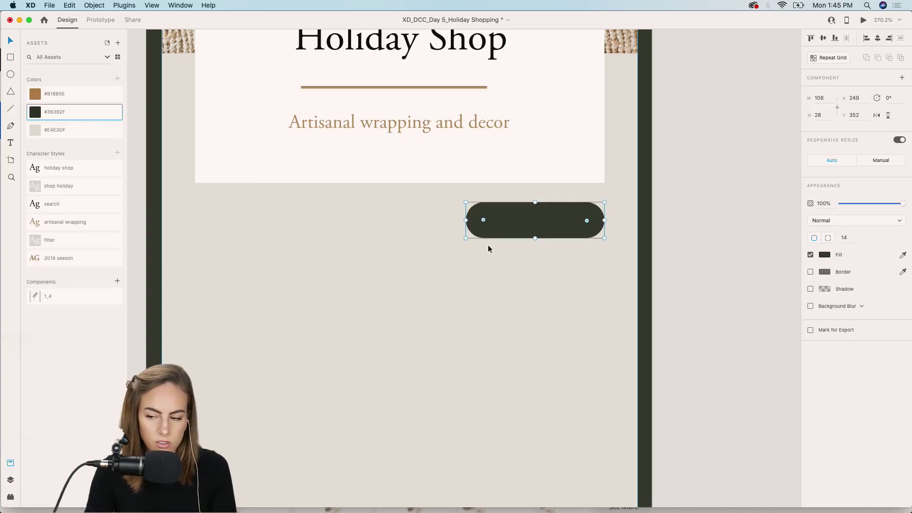
# Send the dark pill behind the chevron and narrow it from its left side to a width of 90.
pyautogui.press('super+bracketleft')
pyautogui.click(501, 213)
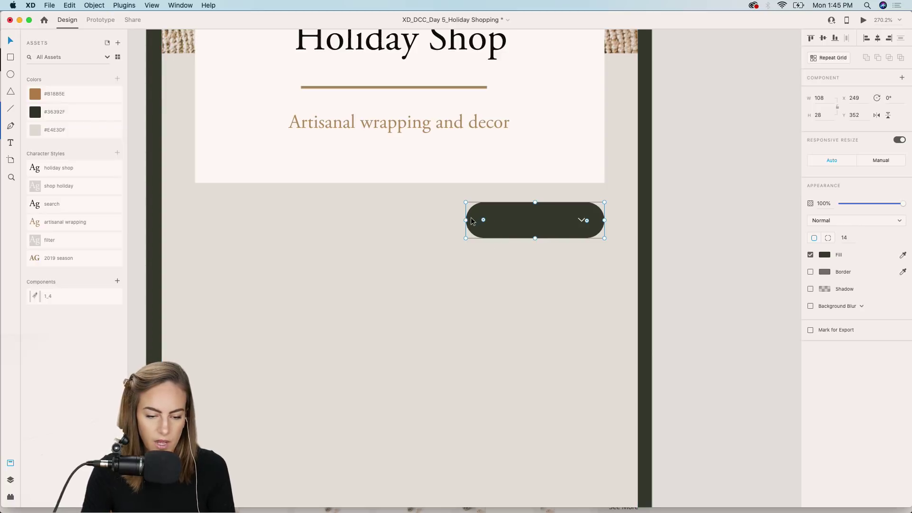
pyautogui.moveTo(468, 220); pyautogui.dragTo(490, 220)
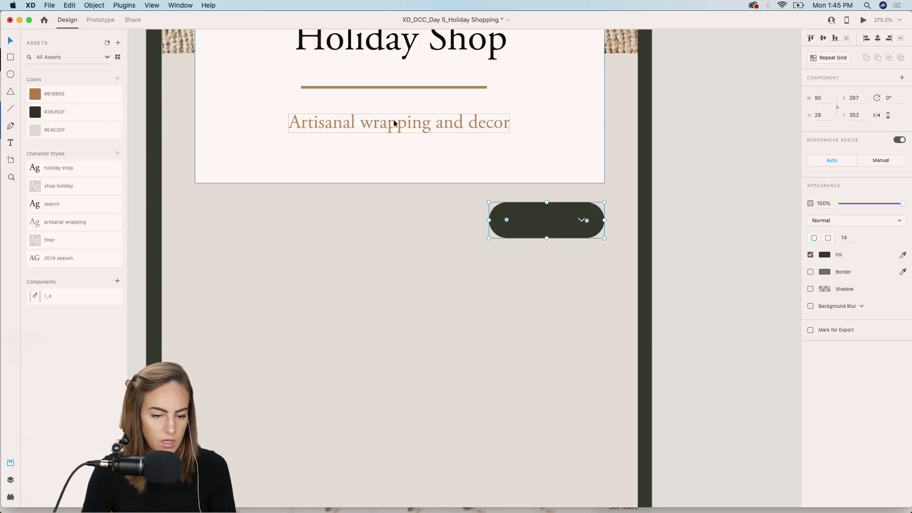
# Duplicate the tagline to the area below the card and change the copy's text to "Filter".
pyautogui.click(335, 124)
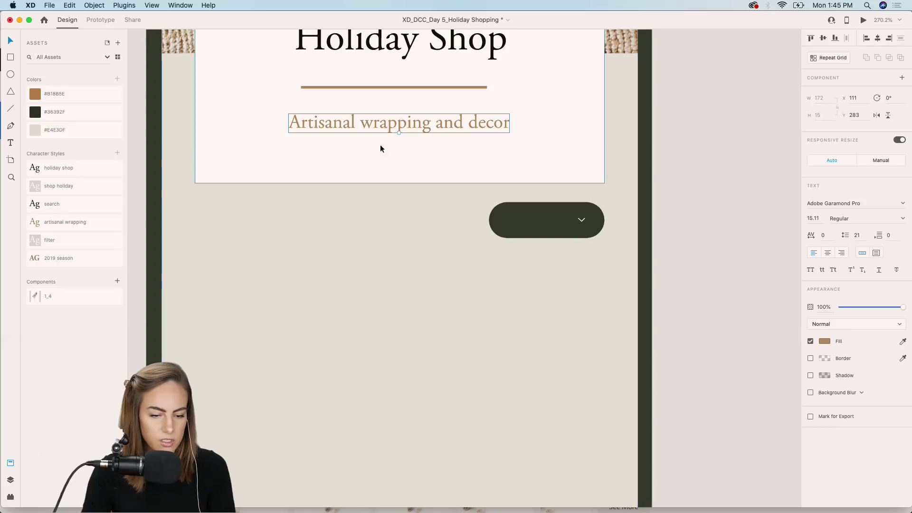
pyautogui.doubleClick(386, 123)
pyautogui.moveTo(385, 123); pyautogui.dragTo(461, 210)
pyautogui.doubleClick(461, 212)
pyautogui.press('super+a')
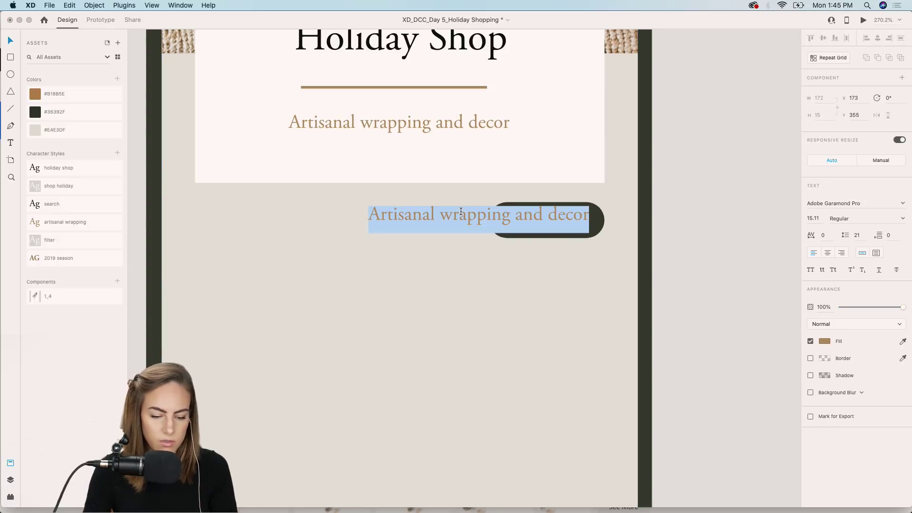
pyautogui.write('Filter')
pyautogui.press('Escape')
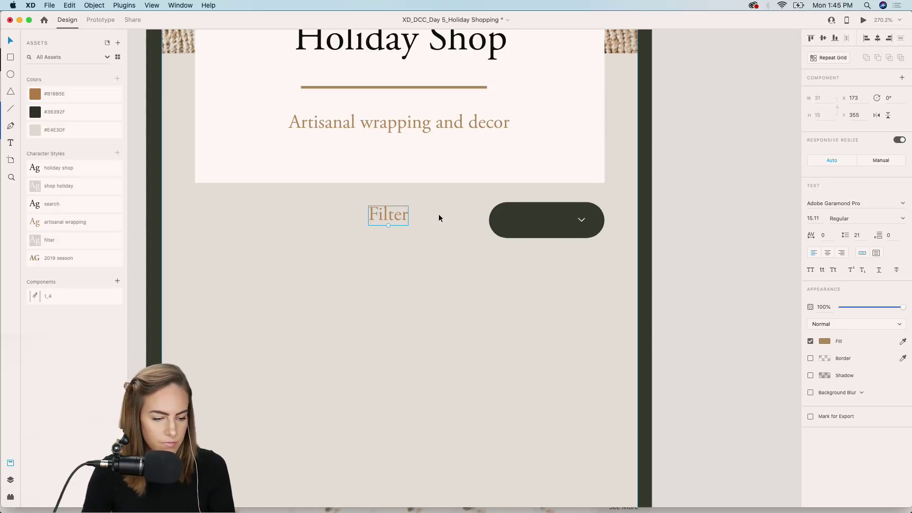
# Apply the filter character style to the label, place it inside the pill, and group label, chevron and pill.
pyautogui.click(63, 240)
pyautogui.moveTo(390, 212); pyautogui.dragTo(536, 218)
pyautogui.keyDown('shift'); pyautogui.click(555, 205); pyautogui.keyUp('shift')
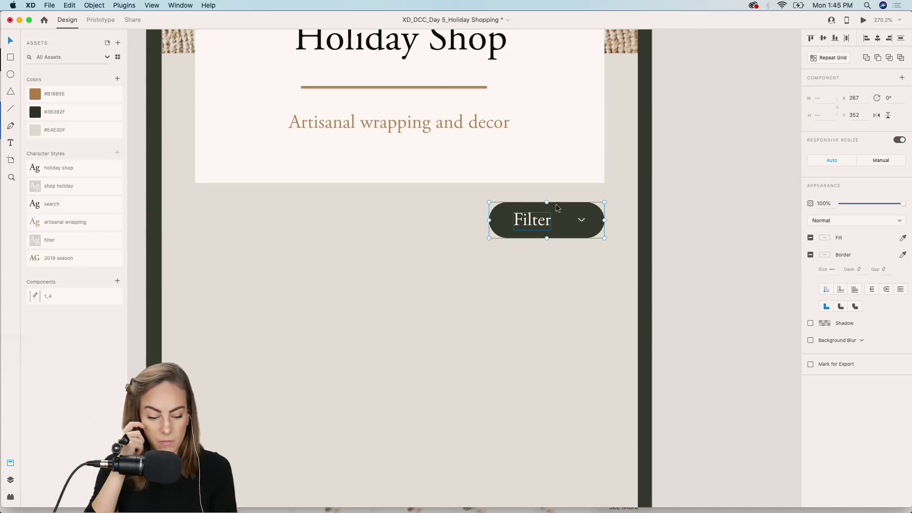
pyautogui.press('super+g')
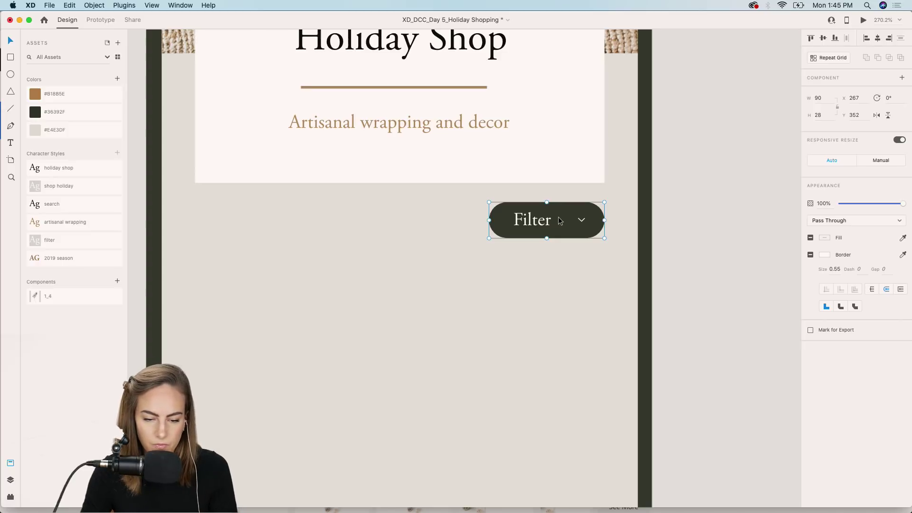
# Move the grouped Filter button slightly down to Y 357, keeping it aligned with the card's right edge.
pyautogui.click(683, 216)
pyautogui.scroll(-5, 683, 218)
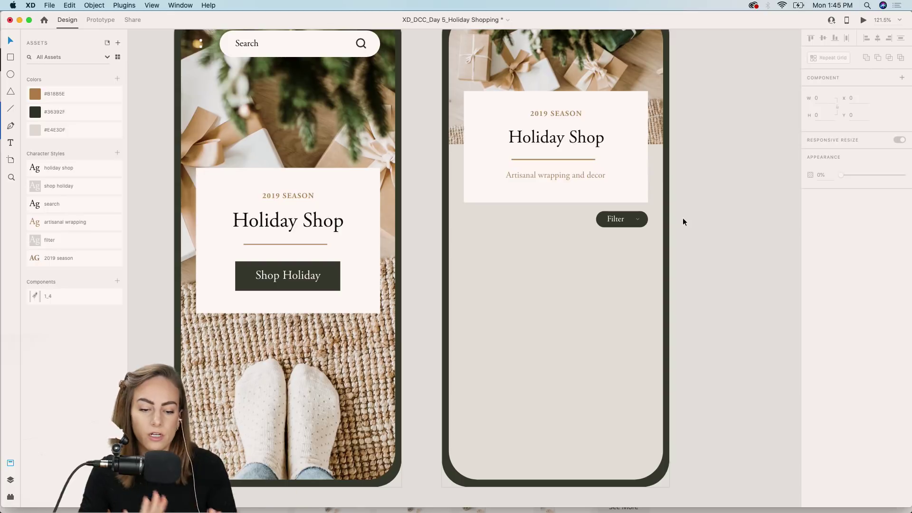
pyautogui.moveTo(641, 217); pyautogui.dragTo(641, 220)
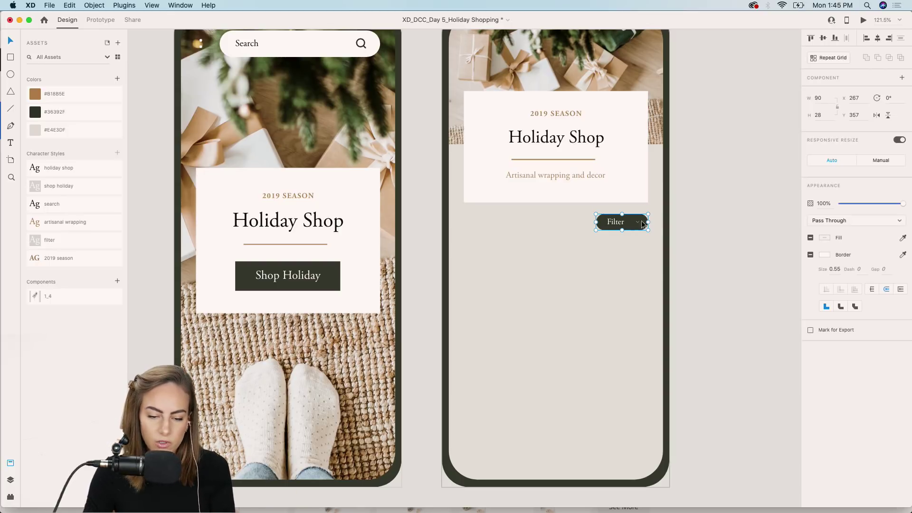
pyautogui.click(683, 218)
# Draw a 144 × 155 product placeholder at X 43, Y 415 below the Filter button, and duplicate it beside the first at X 204.
pyautogui.scroll(-2, 683, 218)
pyautogui.hscroll(2, 683, 218)
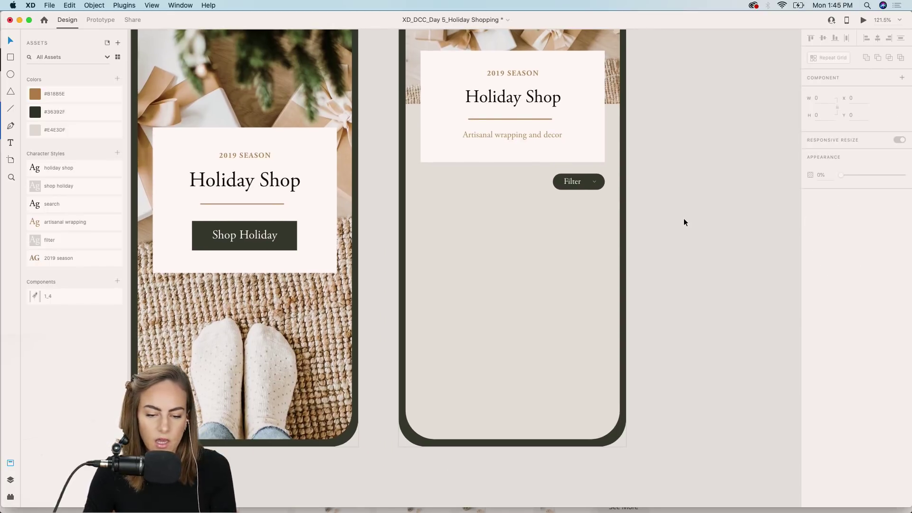
pyautogui.click(8, 58)
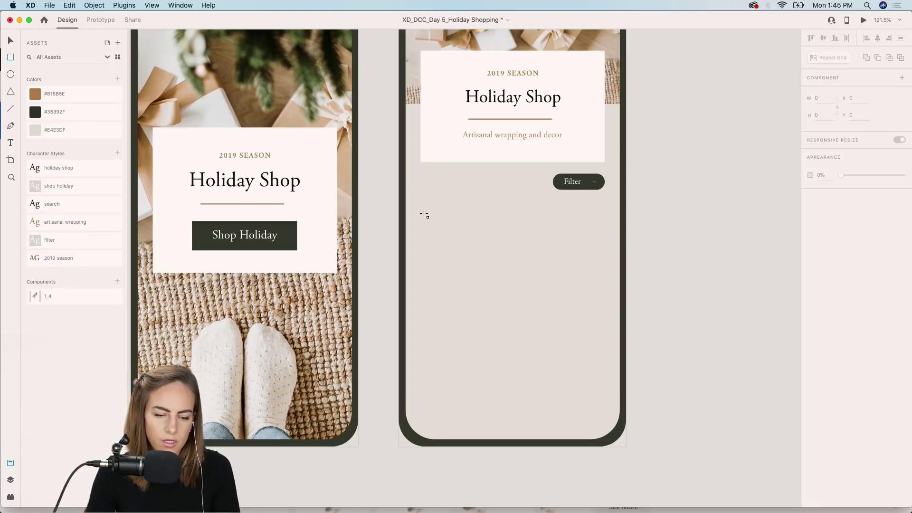
pyautogui.moveTo(423, 208)
pyautogui.mouseDown()
pyautogui.moveTo(478, 289)
pyautogui.moveTo(506, 296)
pyautogui.mouseUp()
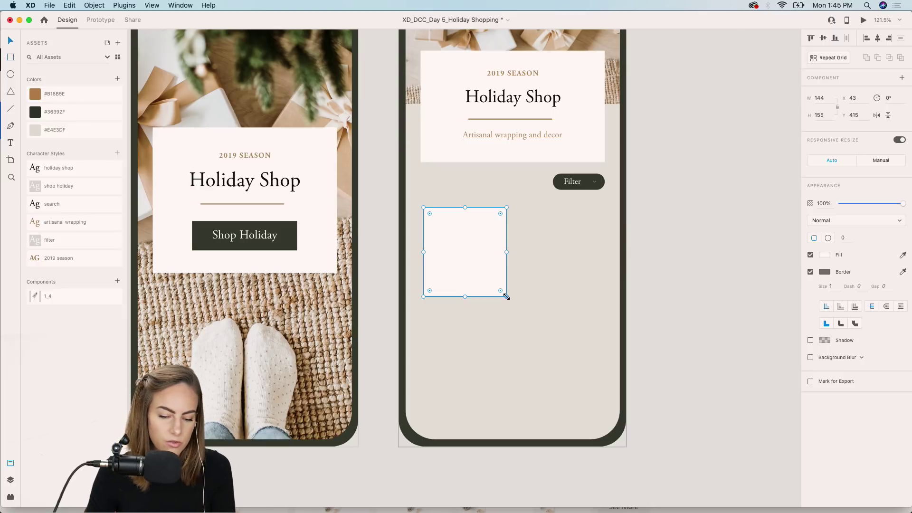
pyautogui.moveTo(476, 277); pyautogui.dragTo(569, 284)
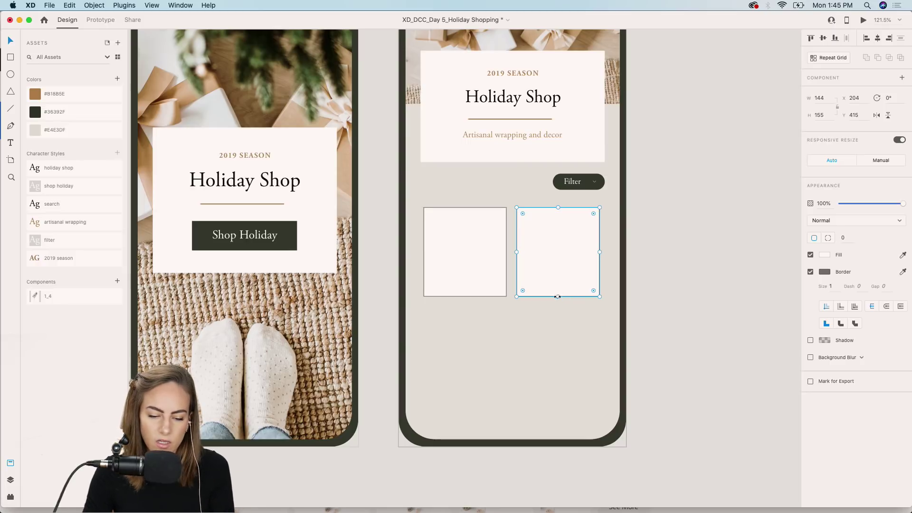
# Try a taller version of the second product placeholder, then restore its height to 155.
pyautogui.moveTo(558, 297); pyautogui.dragTo(559, 320)
pyautogui.click(711, 255)
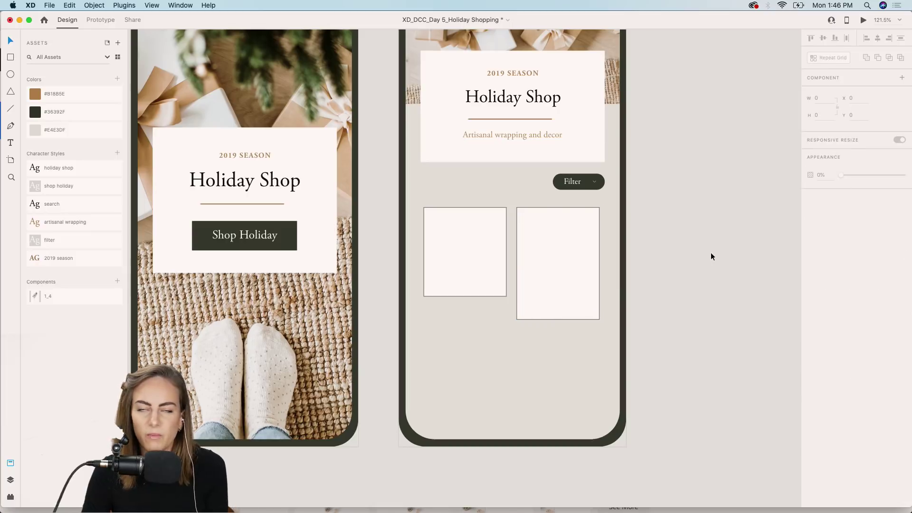
pyautogui.click(564, 253)
pyautogui.moveTo(558, 321); pyautogui.dragTo(556, 297)
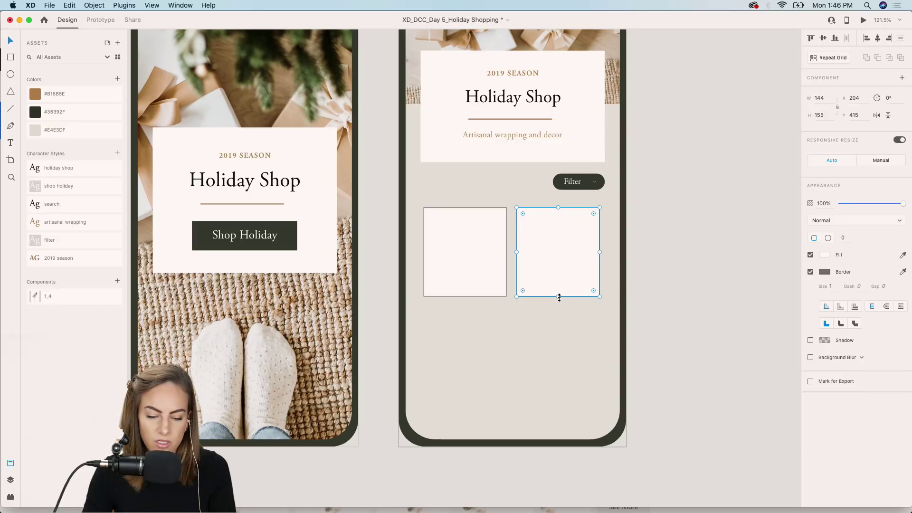
# Stretch the second product placeholder down to a height of 227 and remove the border from both placeholders.
pyautogui.moveTo(558, 297); pyautogui.dragTo(558, 338)
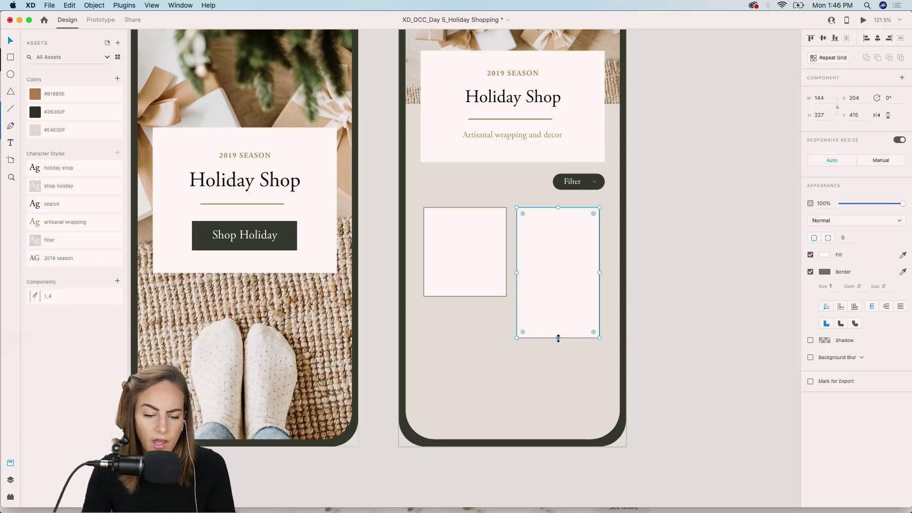
pyautogui.keyDown('shift'); pyautogui.click(494, 272); pyautogui.keyUp('shift')
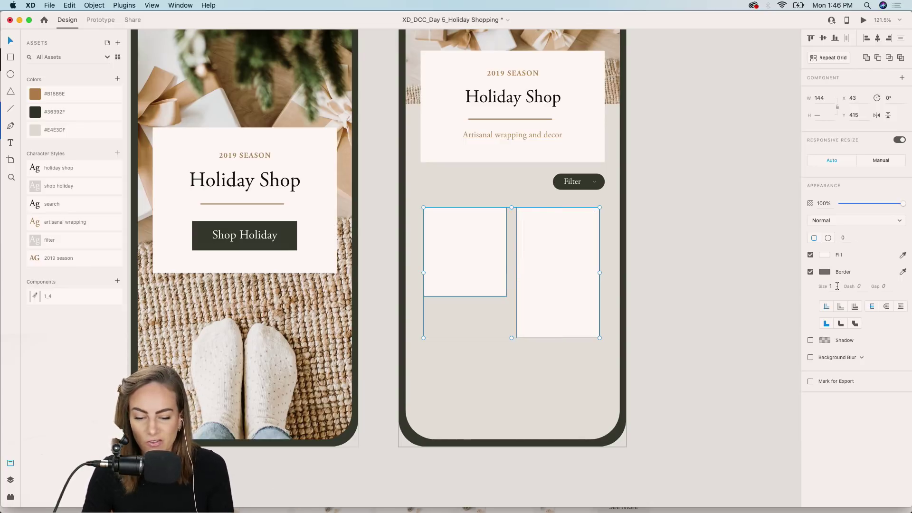
pyautogui.click(810, 273)
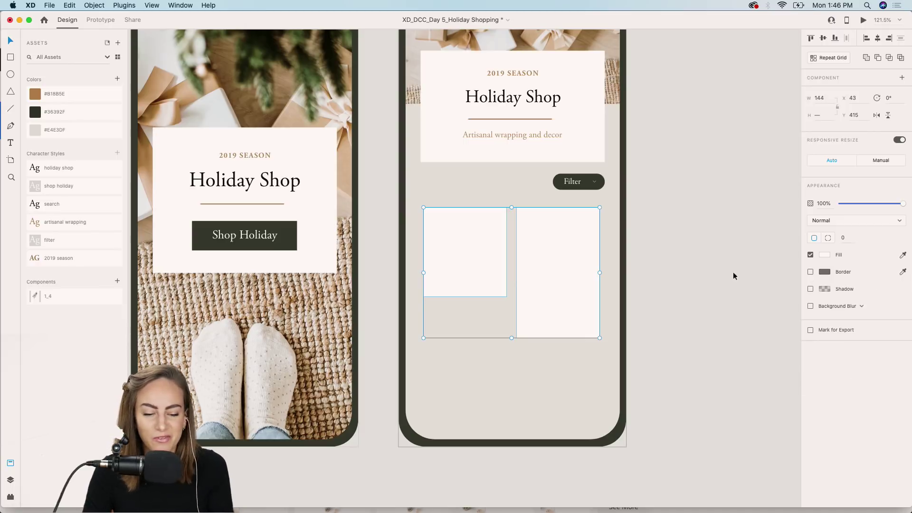
pyautogui.click(717, 269)
# Duplicate the tall placeholder below the short one at X 43, Y 586.
pyautogui.click(573, 265)
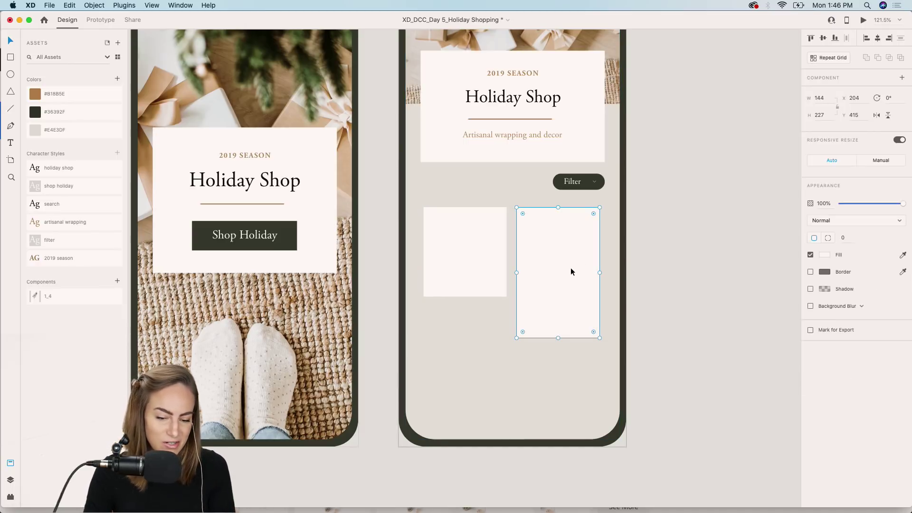
pyautogui.moveTo(571, 269); pyautogui.dragTo(485, 394)
pyautogui.scroll(-3, 479, 366)
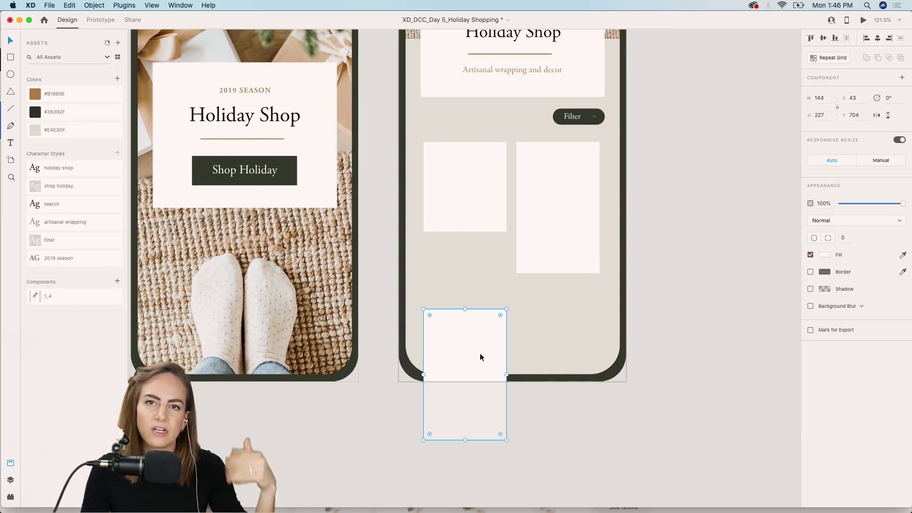
pyautogui.press('super+z')
# Duplicate the short placeholder below the upper tall one at X 204, Y 658.
pyautogui.click(492, 216)
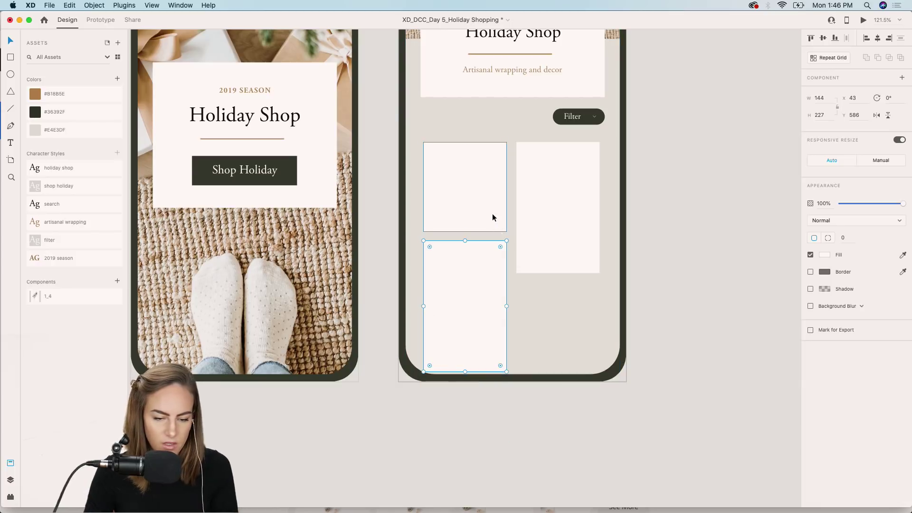
pyautogui.moveTo(492, 218); pyautogui.dragTo(572, 327)
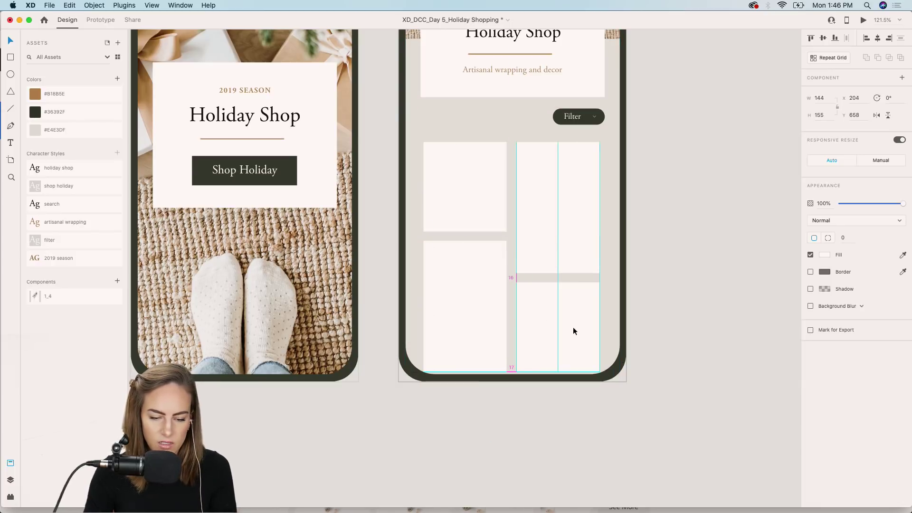
pyautogui.click(651, 275)
pyautogui.scroll(1, 660, 263)
pyautogui.hscroll(1, 660, 264)
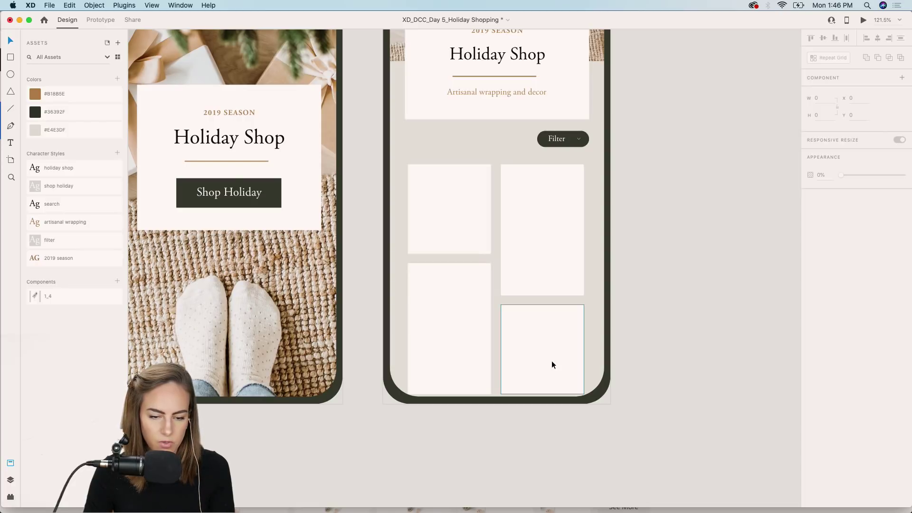
# Group the four product placeholders and move the group up to Y 408.
pyautogui.click(543, 241)
pyautogui.keyDown('shift'); pyautogui.click(475, 247); pyautogui.keyUp('shift')
pyautogui.keyDown('shift'); pyautogui.click(447, 275); pyautogui.keyUp('shift')
pyautogui.keyDown('shift'); pyautogui.click(543, 338); pyautogui.keyUp('shift')
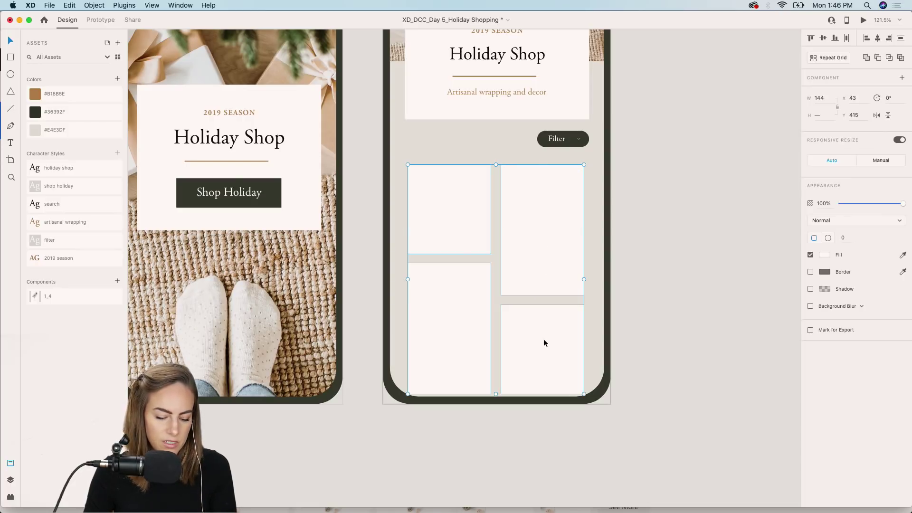
pyautogui.press('super+g')
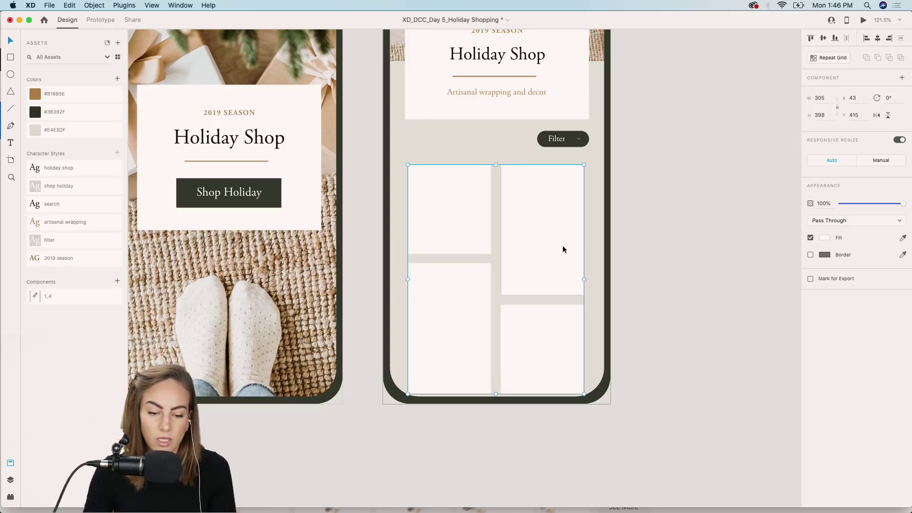
pyautogui.moveTo(562, 253); pyautogui.dragTo(562, 249)
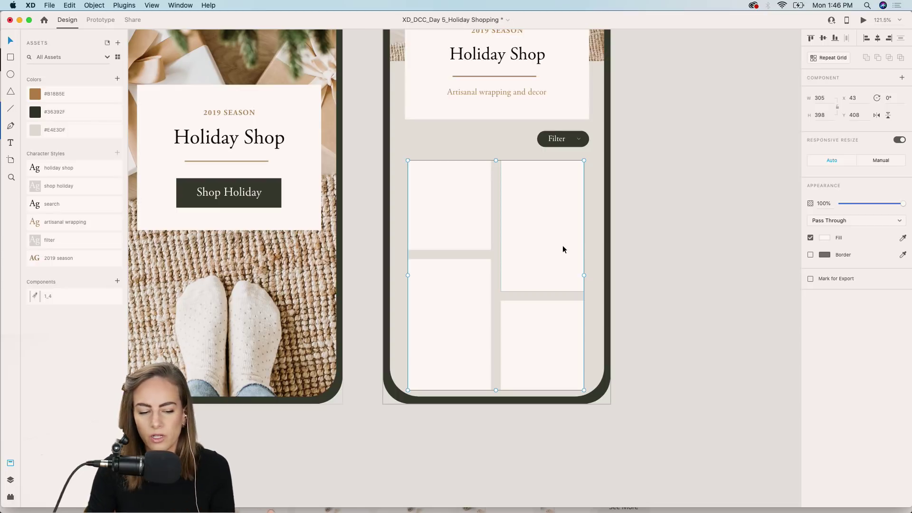
# Move the Assets artboard from below the phone screens to the far side of the Products artboard.
pyautogui.scroll(-5, 562, 246)
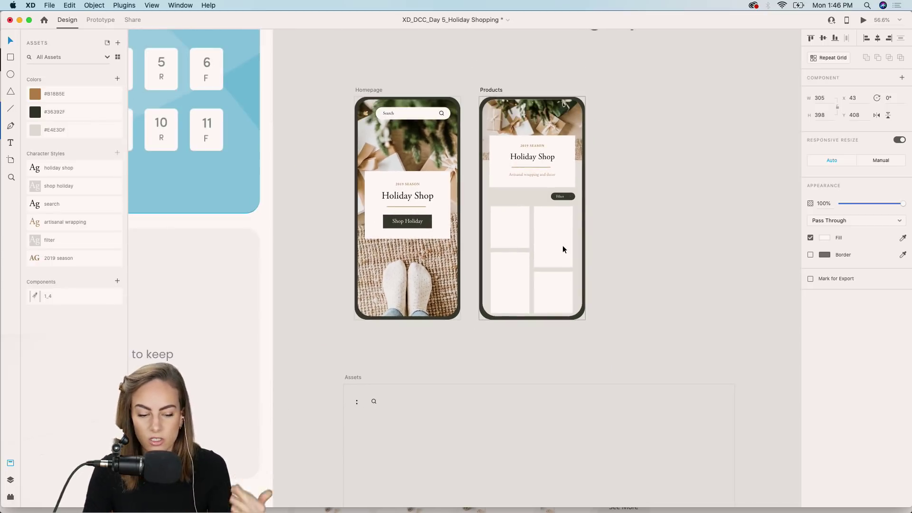
pyautogui.scroll(-4, 417, 331)
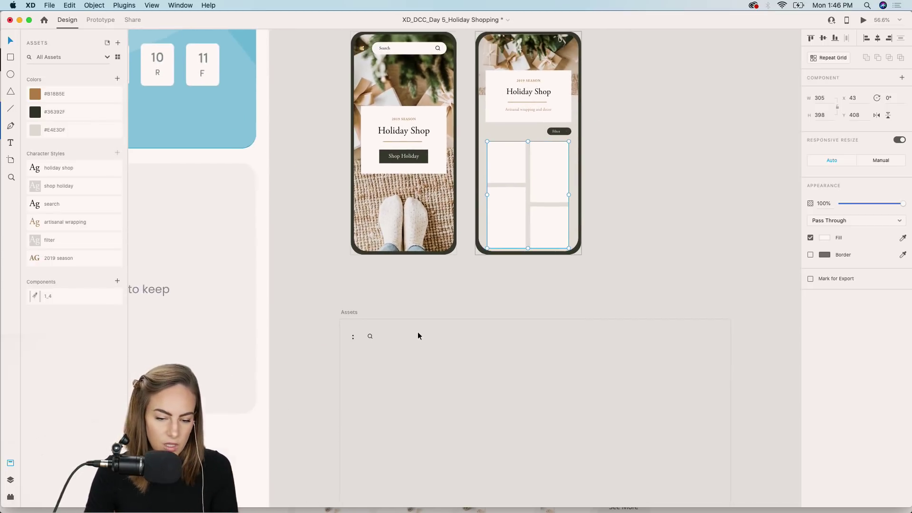
pyautogui.moveTo(341, 288); pyautogui.dragTo(631, 79)
pyautogui.scroll(3, 591, 174)
pyautogui.moveTo(579, 189); pyautogui.dragTo(558, 111)
pyautogui.click(420, 113)
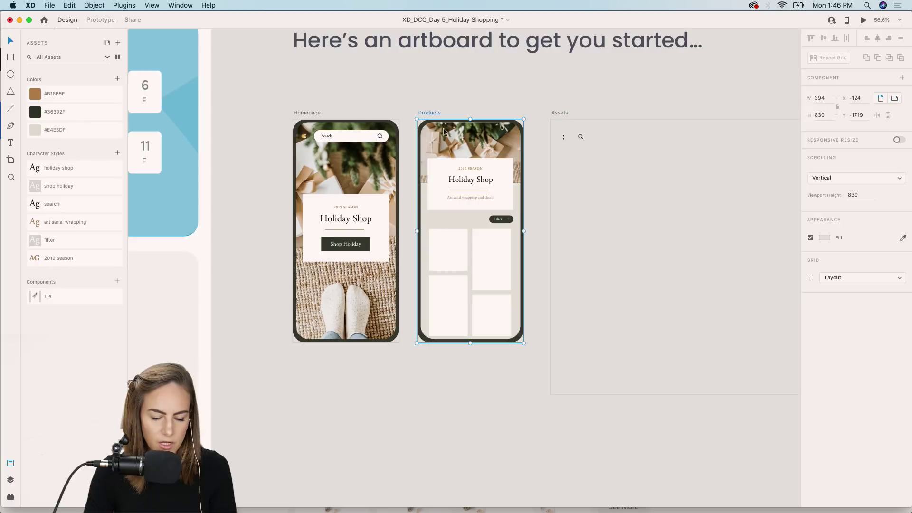
# Turn the placeholder group into a Repeat Grid and extend it downward to a height of 1177.
pyautogui.scroll(5, 520, 209)
pyautogui.click(510, 209)
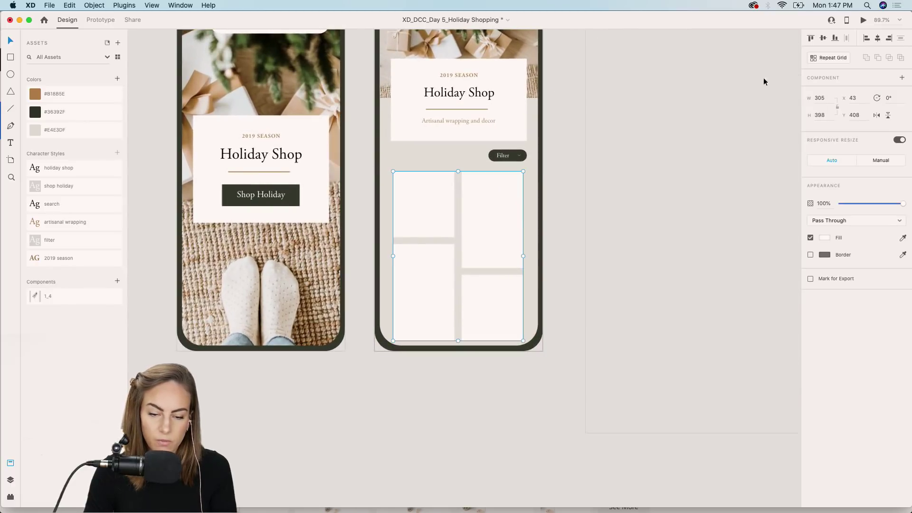
pyautogui.click(814, 58)
pyautogui.scroll(-3, 558, 218)
pyautogui.scroll(-2, 559, 217)
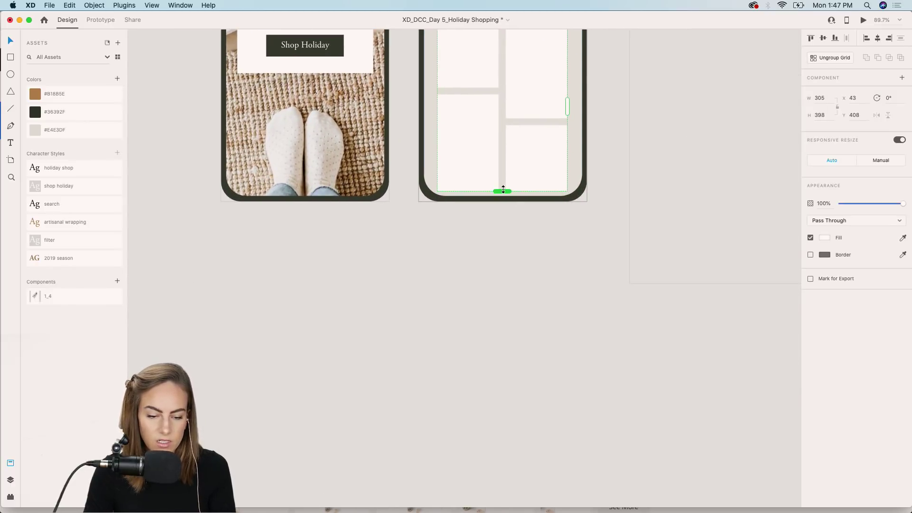
pyautogui.moveTo(503, 196); pyautogui.dragTo(497, 448)
pyautogui.scroll(-5, 496, 448)
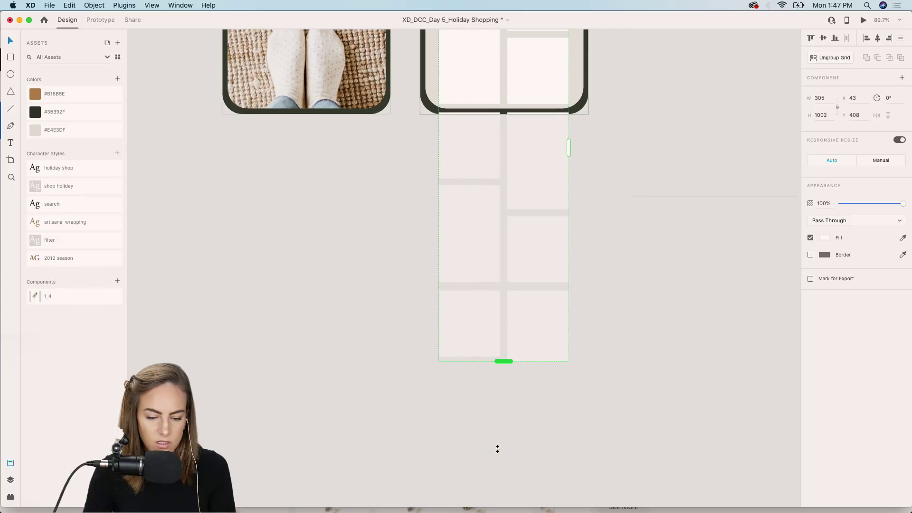
pyautogui.moveTo(507, 333); pyautogui.dragTo(503, 434)
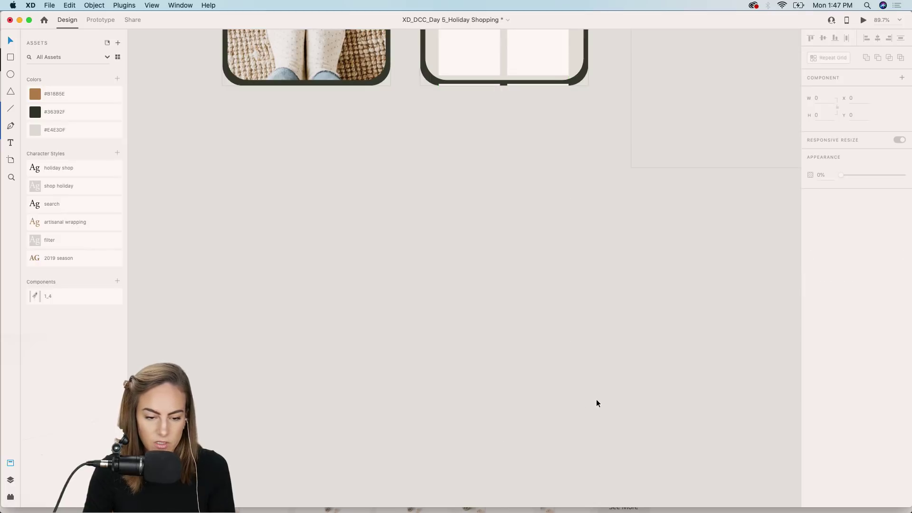
# Try to lengthen the Products artboard to fit the extended grid, and undo the artboard's accidental deletion.
pyautogui.scroll(3, 597, 402)
pyautogui.scroll(-4, 596, 403)
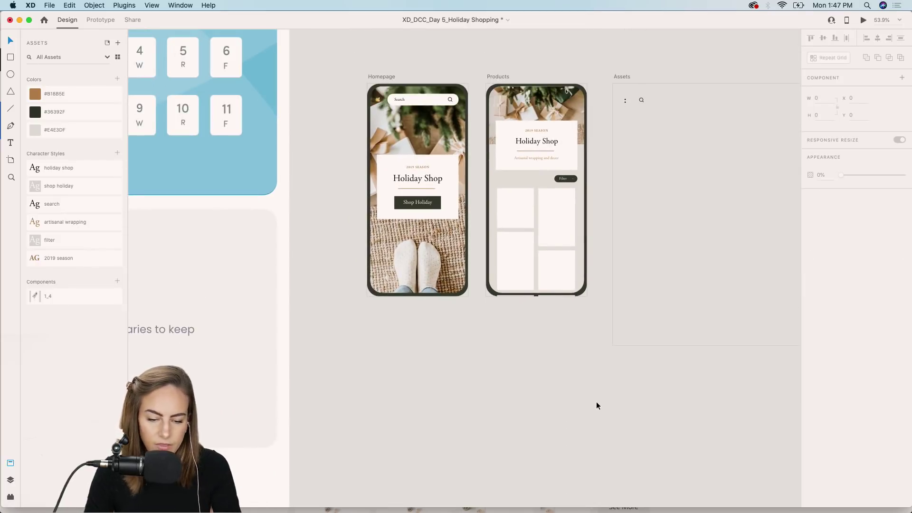
pyautogui.click(498, 77)
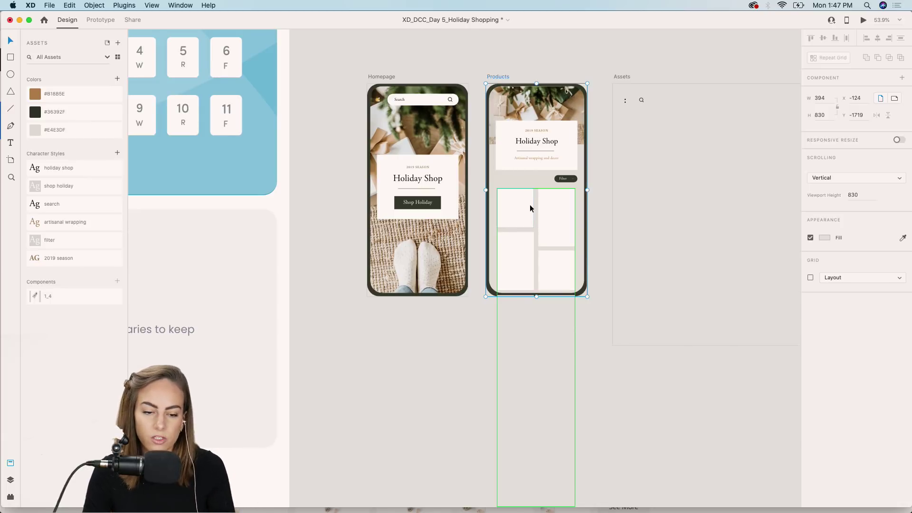
pyautogui.scroll(-5, 537, 264)
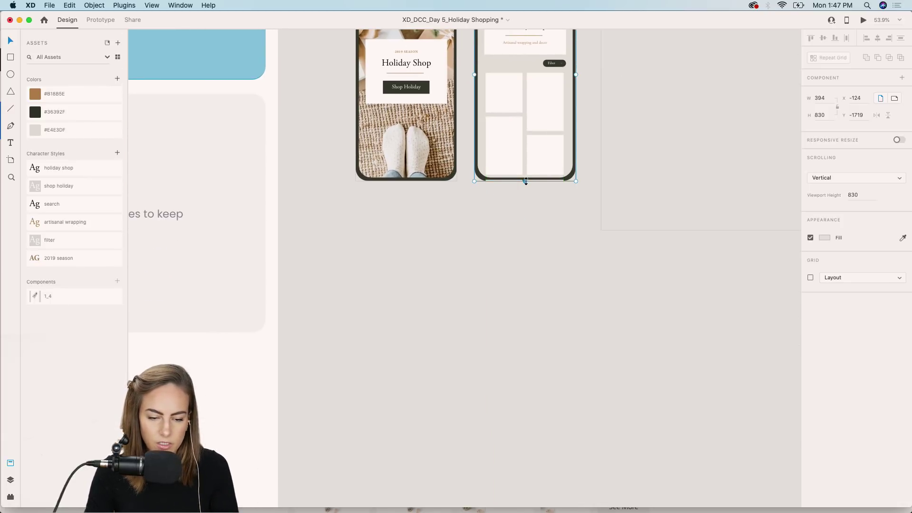
pyautogui.moveTo(525, 181); pyautogui.dragTo(526, 217)
pyautogui.scroll(3, 526, 218)
pyautogui.scroll(-1, 526, 217)
pyautogui.press('Delete')
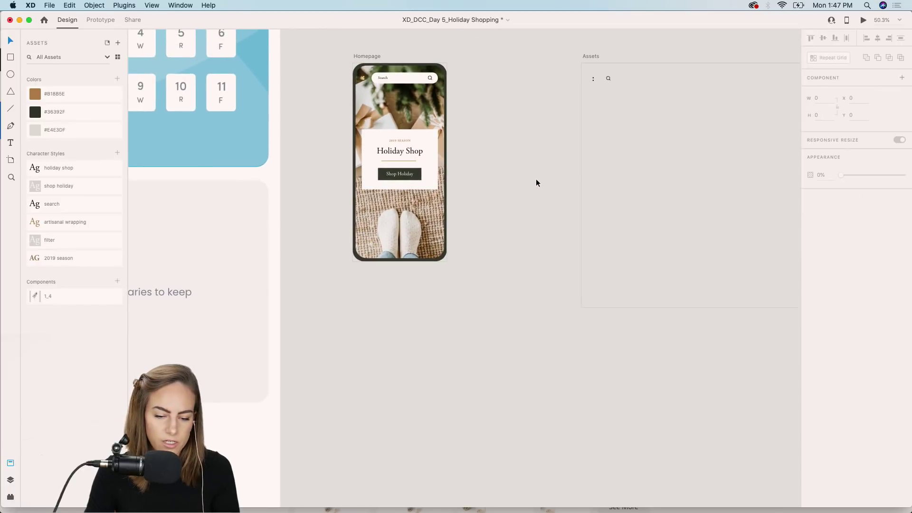
pyautogui.press('super+z')
pyautogui.click(537, 182)
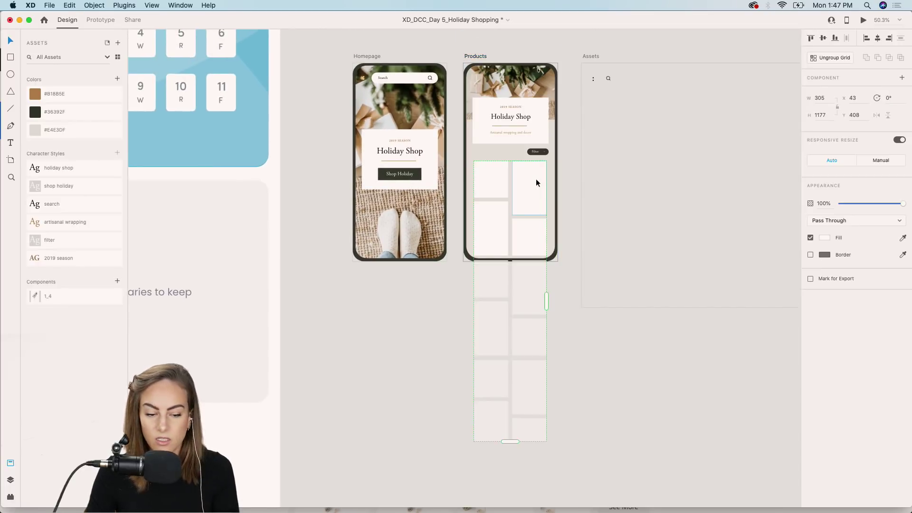
# Undo the Repeat Grid, the Assets artboard move, the placeholder grouping and the second short placeholder.
pyautogui.scroll(5, 520, 170)
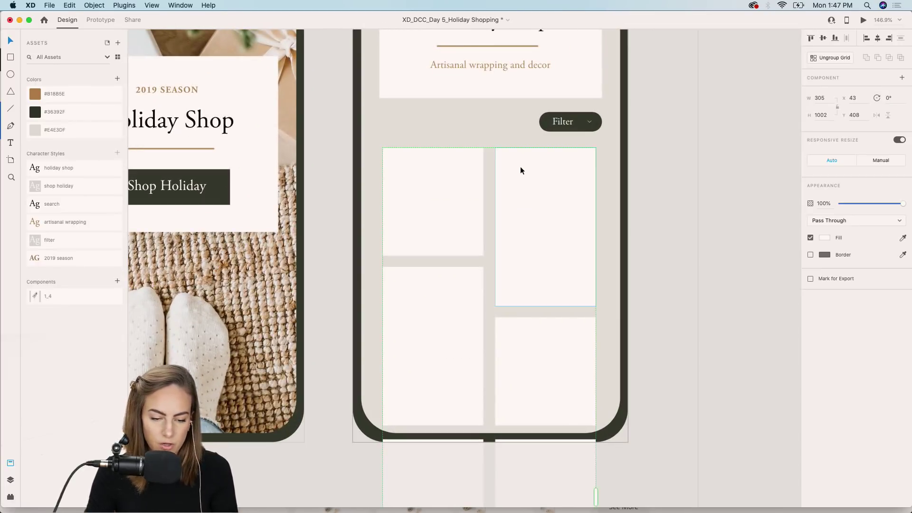
pyautogui.press('super+z')
pyautogui.press('super+z')
pyautogui.press('super+z')
pyautogui.press('super+z')
pyautogui.press('super+z')
pyautogui.press('super+z')
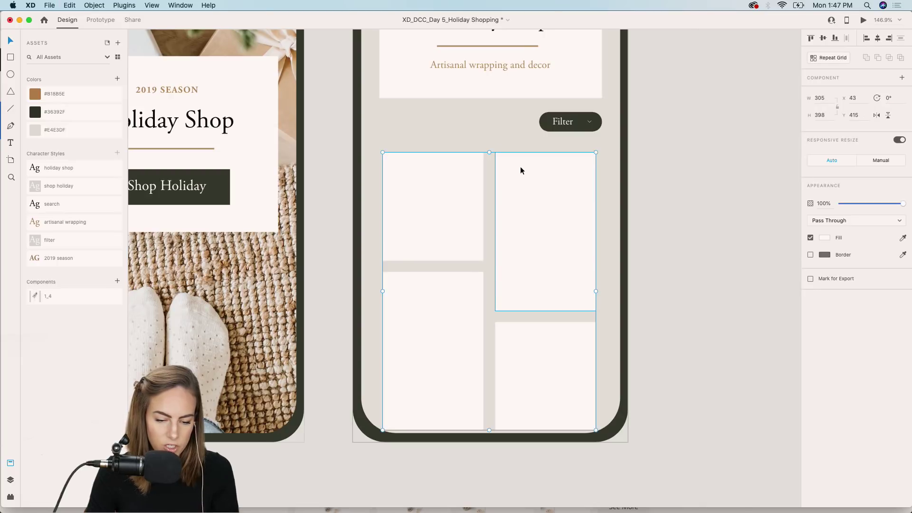
pyautogui.click(655, 179)
# Lower the bottom tall placeholder and copy the short one beneath the upper tall one, aligning their bottoms and leaving caption space above.
pyautogui.scroll(-5, 656, 179)
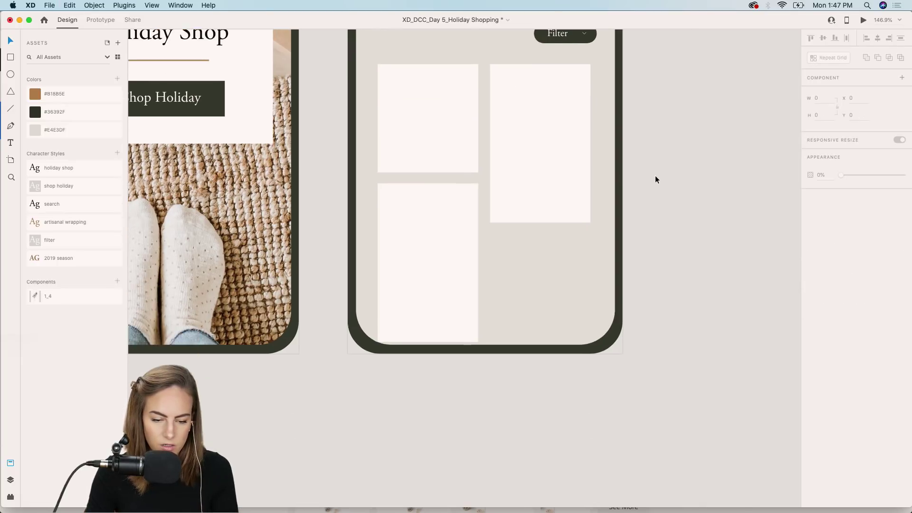
pyautogui.moveTo(412, 206); pyautogui.dragTo(411, 233)
pyautogui.moveTo(444, 126); pyautogui.dragTo(556, 323)
pyautogui.keyDown('shift'); pyautogui.click(434, 294); pyautogui.keyUp('shift')
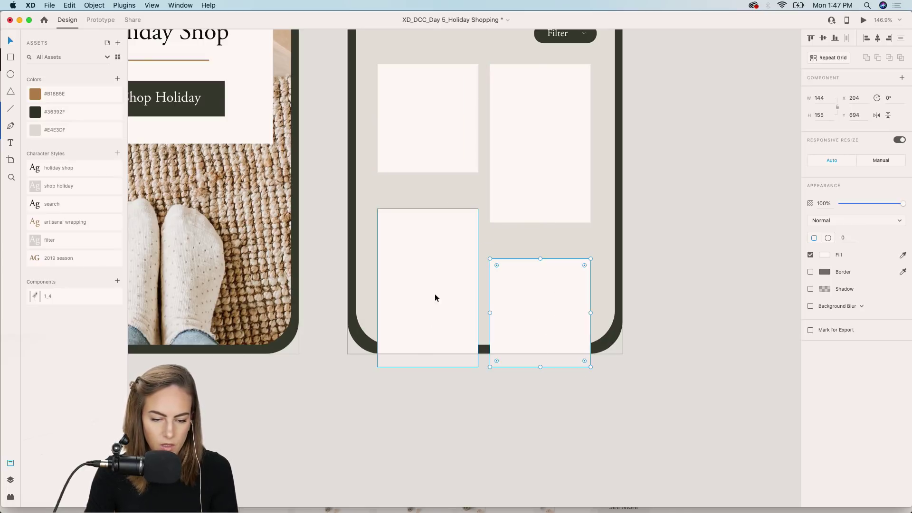
pyautogui.moveTo(429, 290); pyautogui.dragTo(429, 299)
# Group the four spaced product placeholders.
pyautogui.keyDown('shift'); pyautogui.click(493, 184); pyautogui.keyUp('shift')
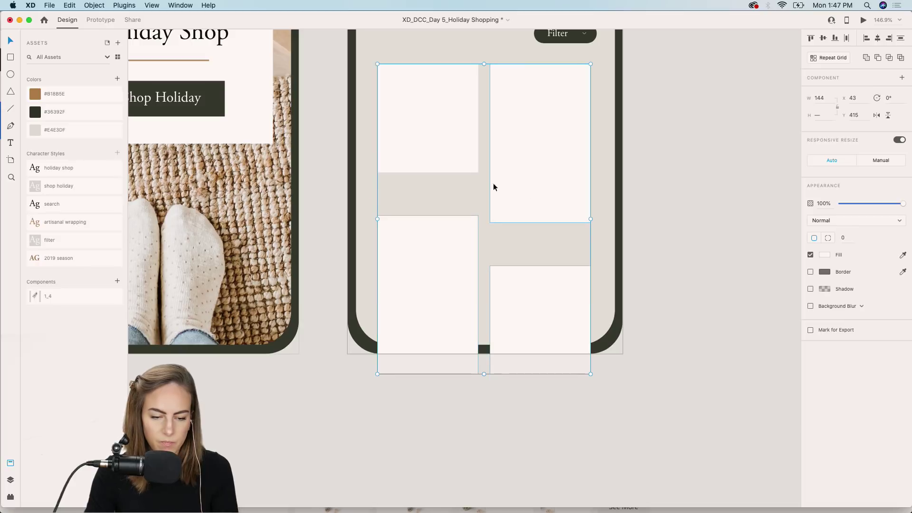
pyautogui.keyDown('shift'); pyautogui.click(428, 131); pyautogui.keyUp('shift')
pyautogui.press('super+g')
pyautogui.scroll(-2, 588, 146)
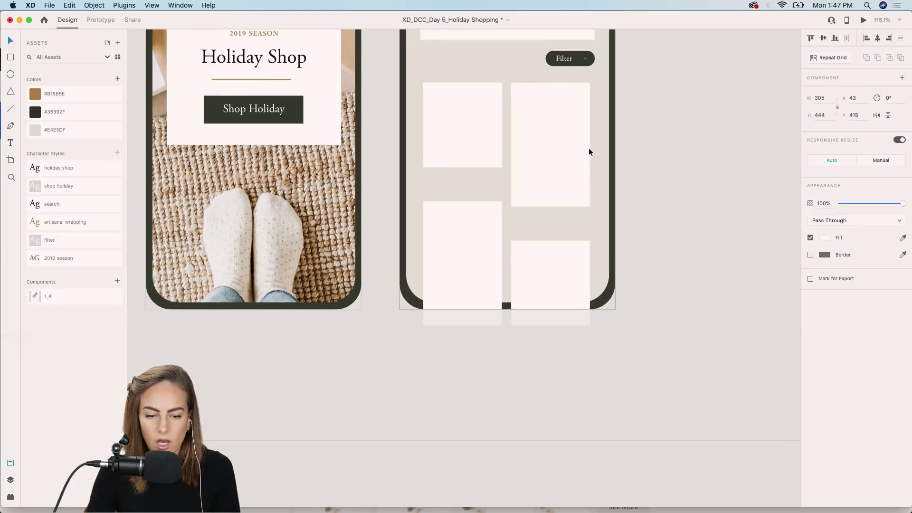
# Move the Assets artboard beside the Products artboard, aligned with its top edge at X 375, Y -1719.
pyautogui.click(637, 150)
pyautogui.scroll(-5, 637, 150)
pyautogui.moveTo(433, 262); pyautogui.dragTo(652, 63)
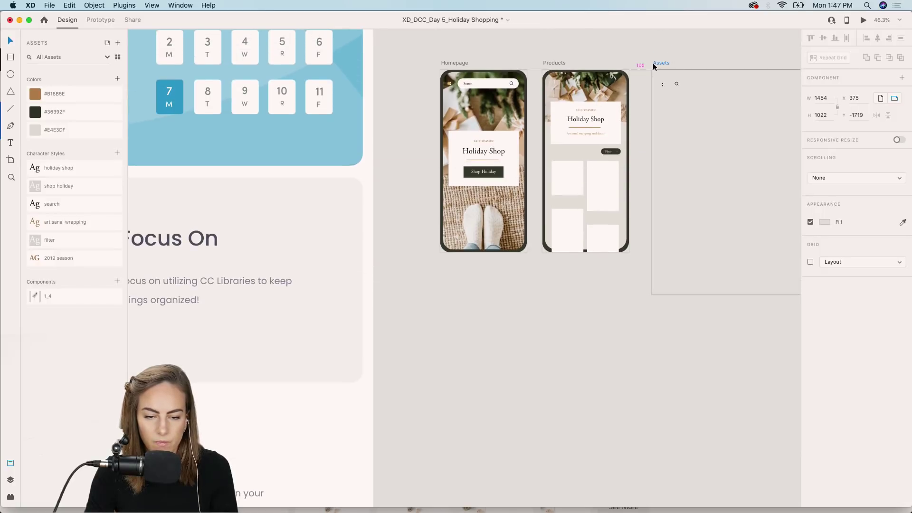
# Add the caption "Craft Scissors" in a 90 × 25 text box at X 62, Y 589 below the first placeholder.
pyautogui.scroll(2, 566, 332)
pyautogui.scroll(2, 565, 340)
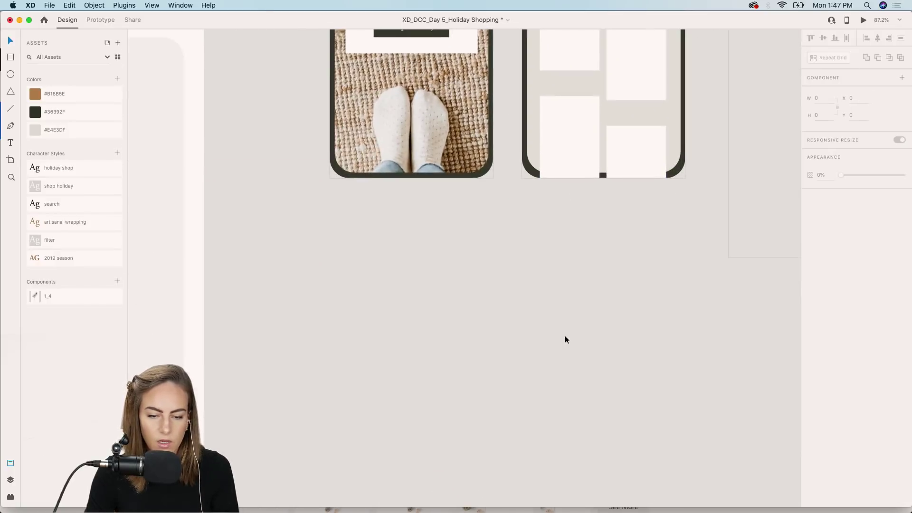
pyautogui.scroll(8, 537, 269)
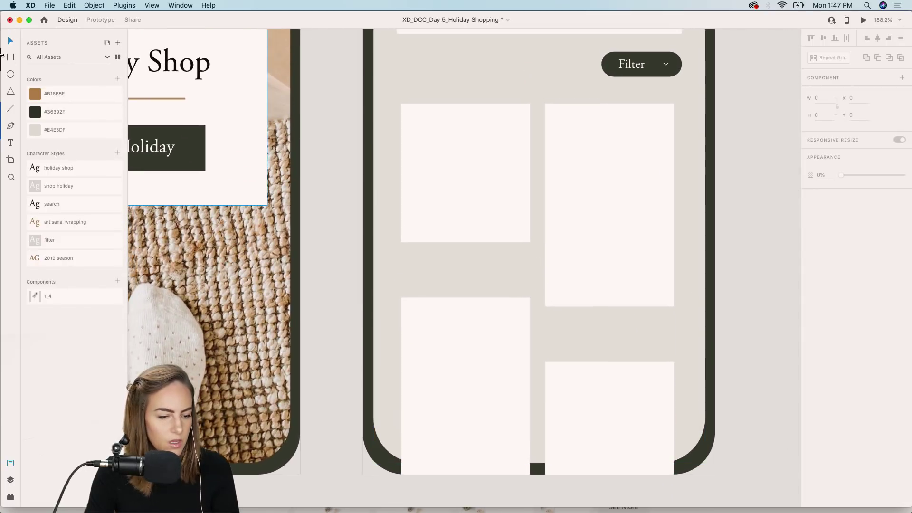
pyautogui.click(10, 144)
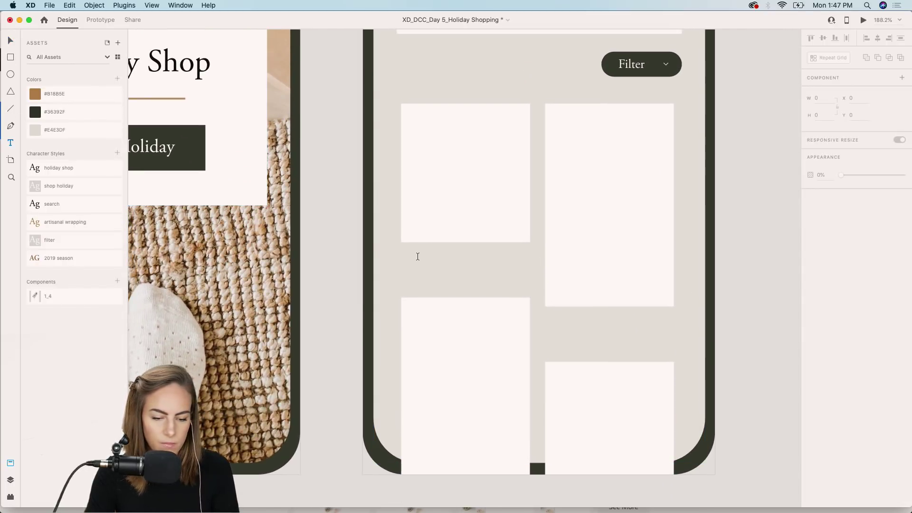
pyautogui.moveTo(418, 259); pyautogui.dragTo(499, 281)
pyautogui.write('Craft Sci')
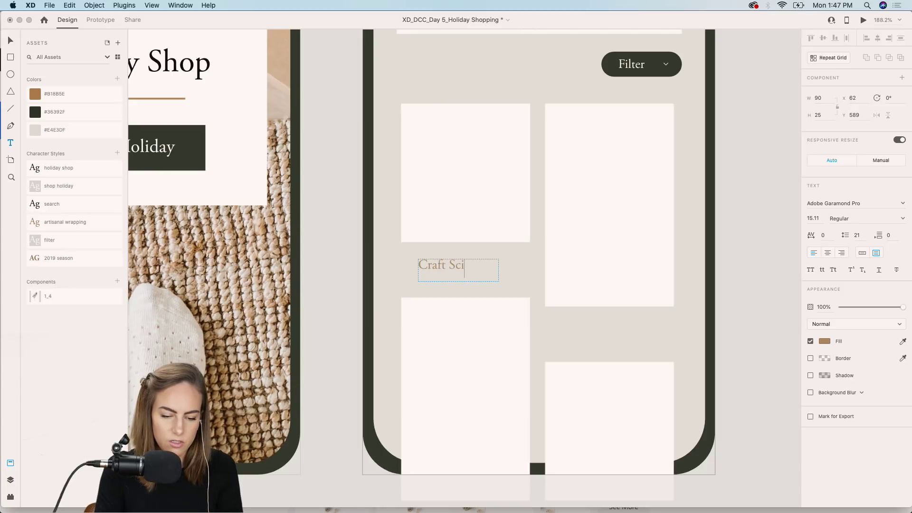
pyautogui.write('ssors')
pyautogui.press('Escape')
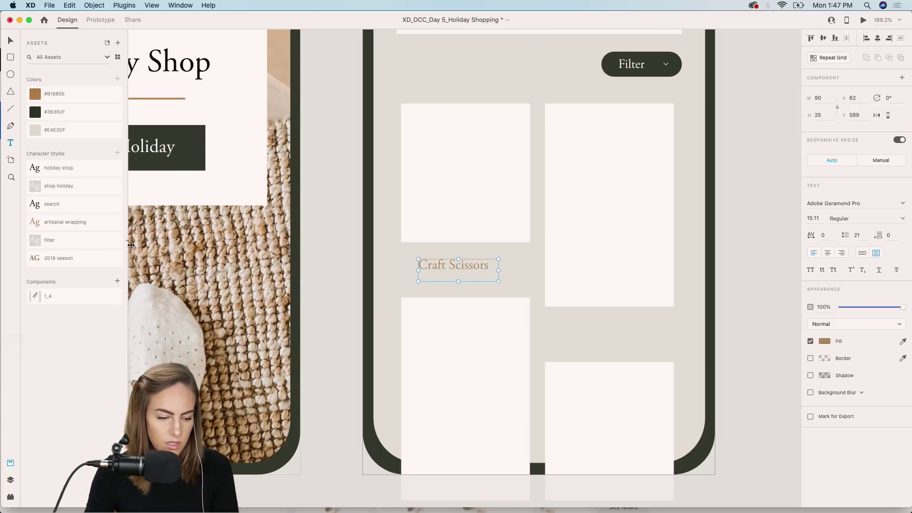
# Apply the "holiday shop" character style to the caption at size 20, then fit it in a 116 × 27 box at X 43, Y 582.
pyautogui.click(56, 168)
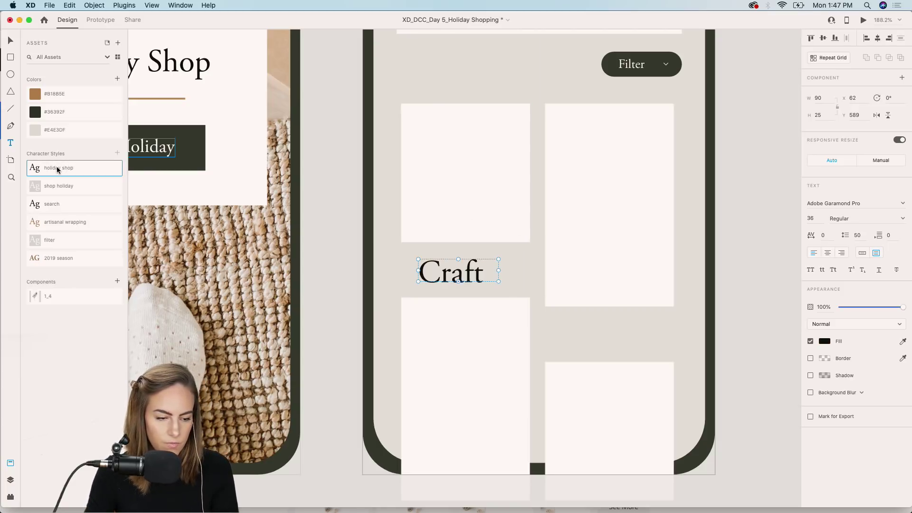
pyautogui.click(810, 218)
pyautogui.write('2')
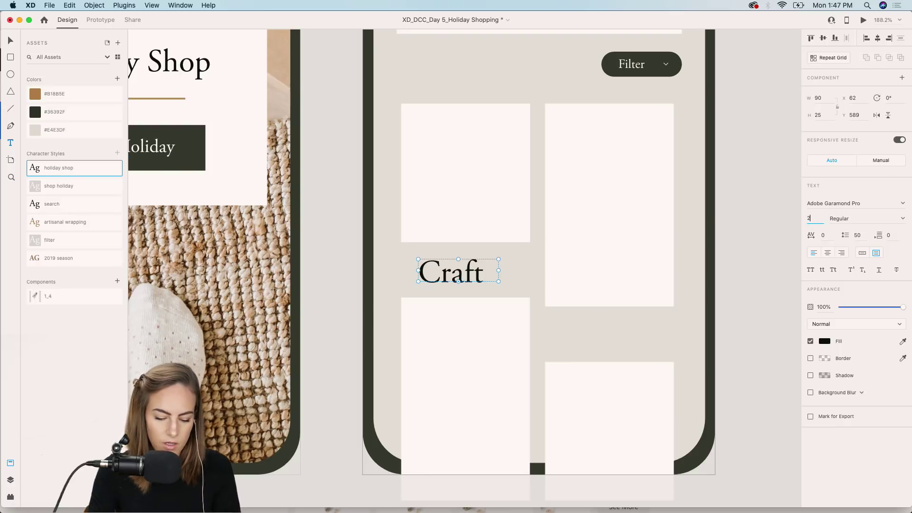
pyautogui.write('0')
pyautogui.press('Return')
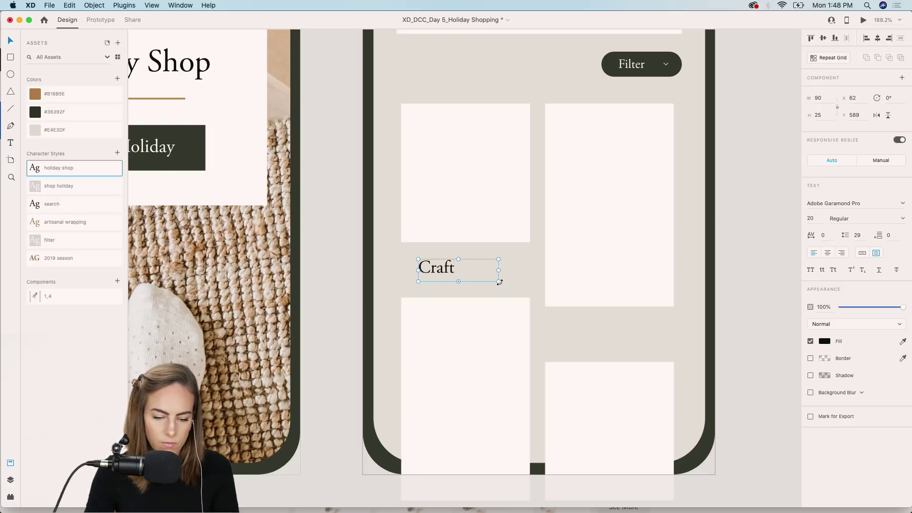
pyautogui.write('Scissors')
pyautogui.moveTo(497, 273); pyautogui.dragTo(477, 264)
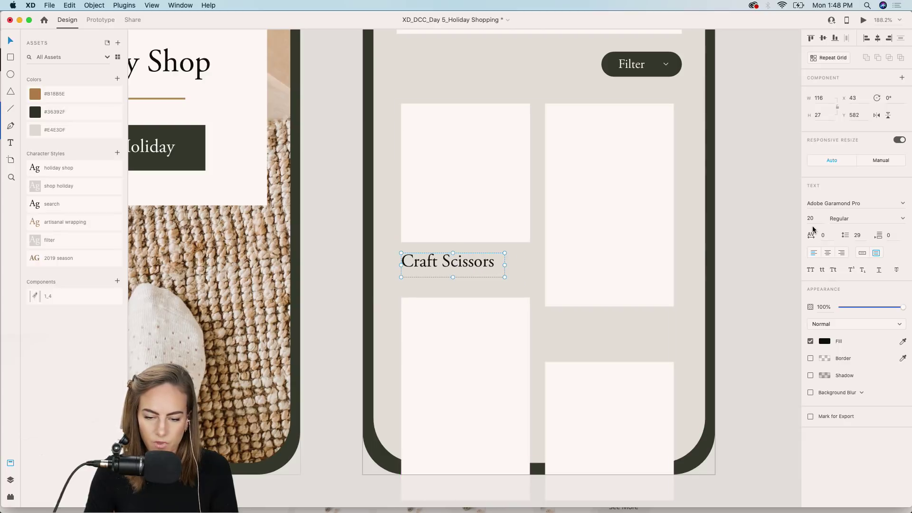
# Reduce the "Craft Scissors" caption to size 17 and make its text box auto width.
pyautogui.write('17')
pyautogui.press('Return')
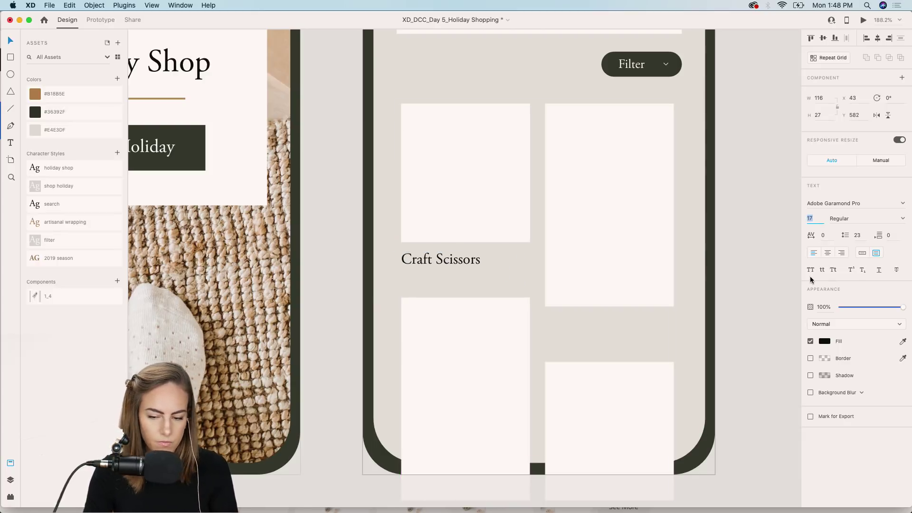
pyautogui.click(862, 253)
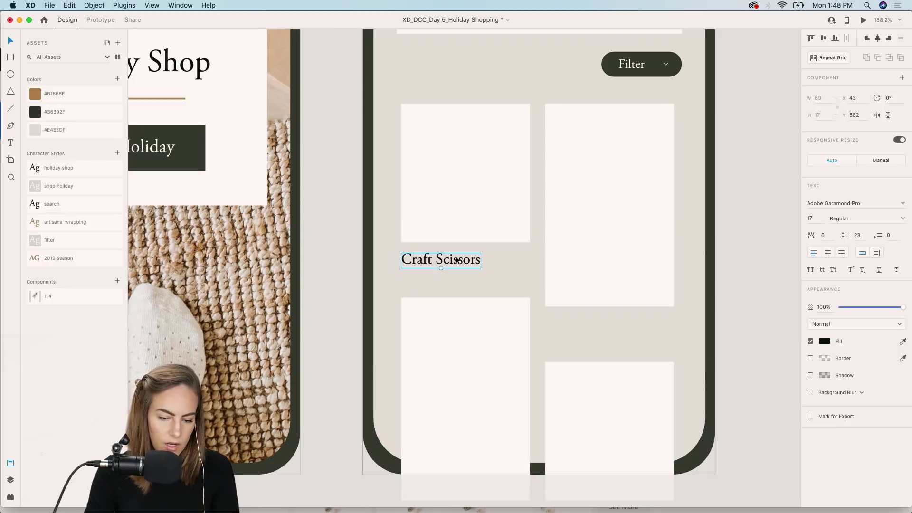
# Duplicate the caption sideways and change the copy's text to "$10" as the product price.
pyautogui.moveTo(455, 255); pyautogui.dragTo(499, 256)
pyautogui.doubleClick(500, 257)
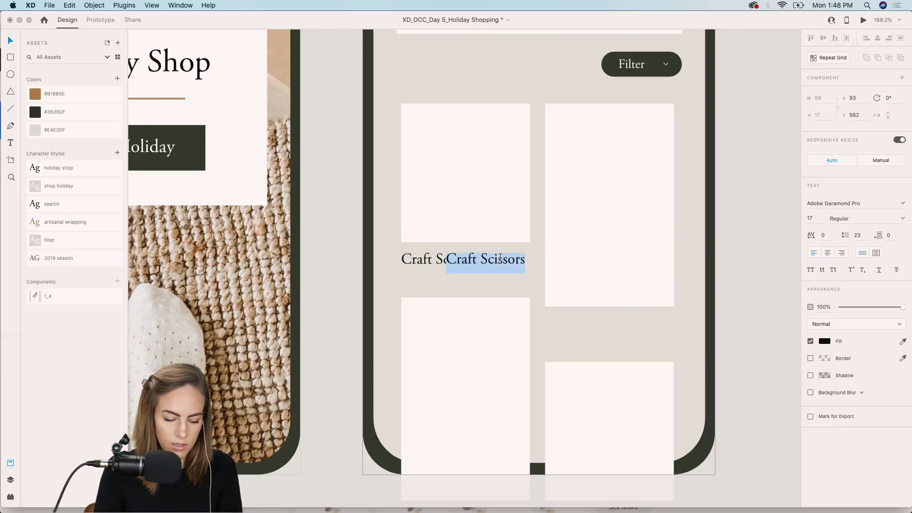
pyautogui.write('$10')
pyautogui.press('Escape')
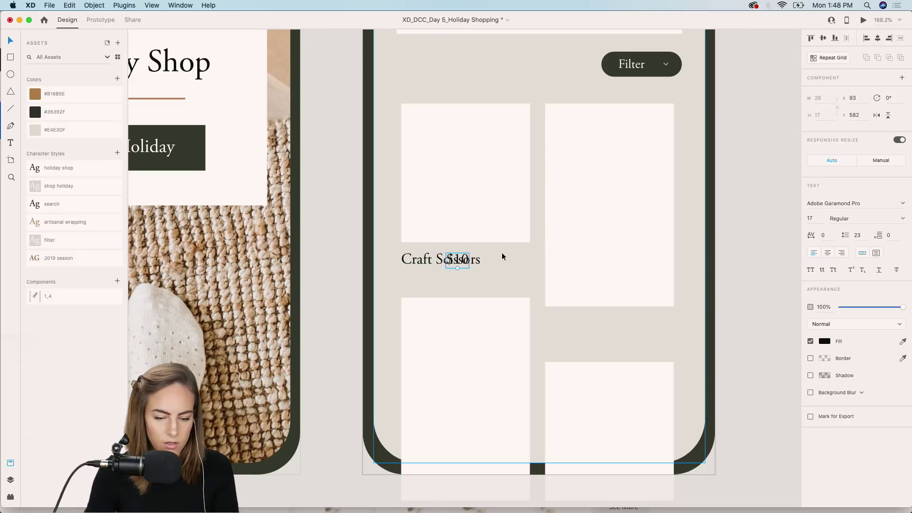
# Align the price with the placeholder's right edge and add a copy of the product name beneath it reading "Black Handle".
pyautogui.moveTo(451, 258); pyautogui.dragTo(453, 283)
pyautogui.click(453, 261)
pyautogui.doubleClick(454, 281)
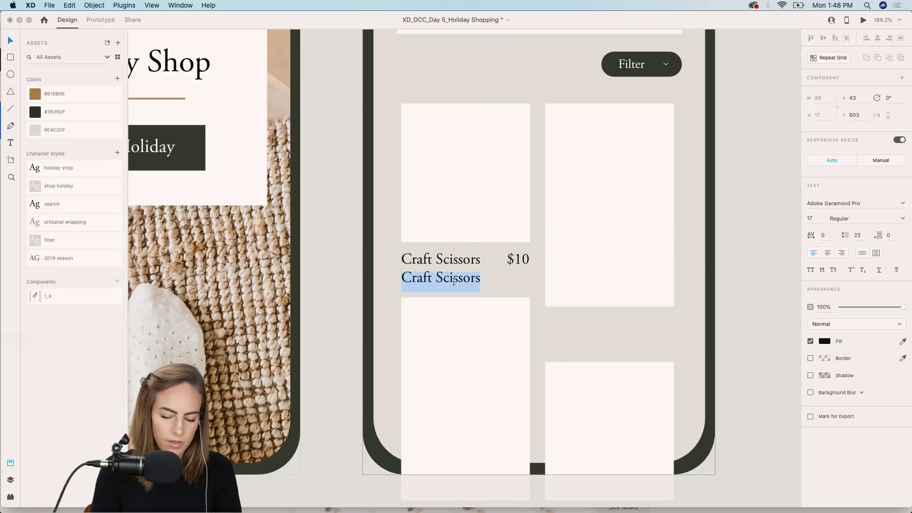
pyautogui.write('Black ')
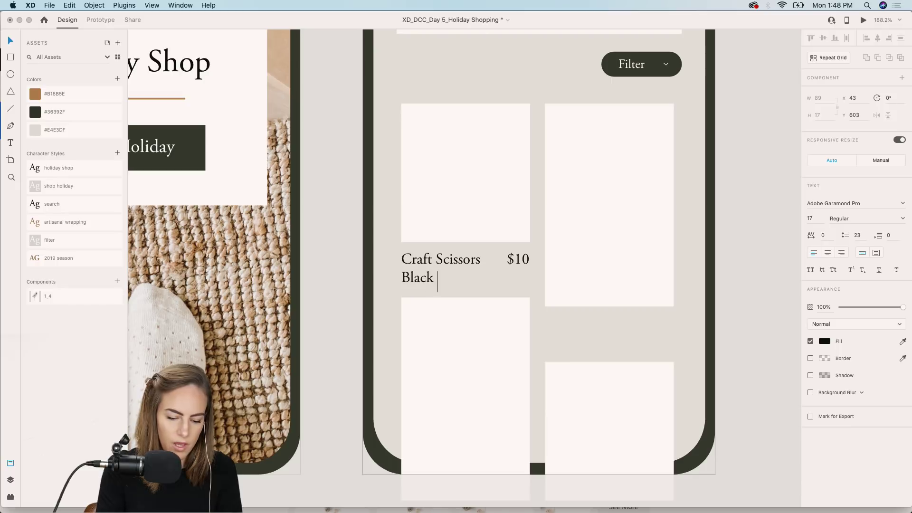
pyautogui.write('Handle')
pyautogui.press('Escape')
# Set the "Black Handle" text to 48% opacity and size 13, and place it at X 43, Y 604.
pyautogui.moveTo(902, 307); pyautogui.dragTo(870, 307)
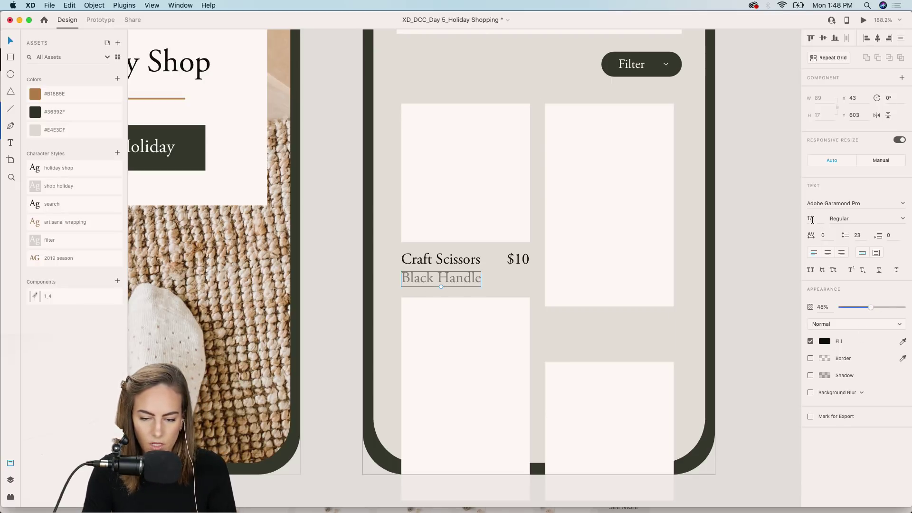
pyautogui.press('Down')
pyautogui.press('Down')
pyautogui.press('Down')
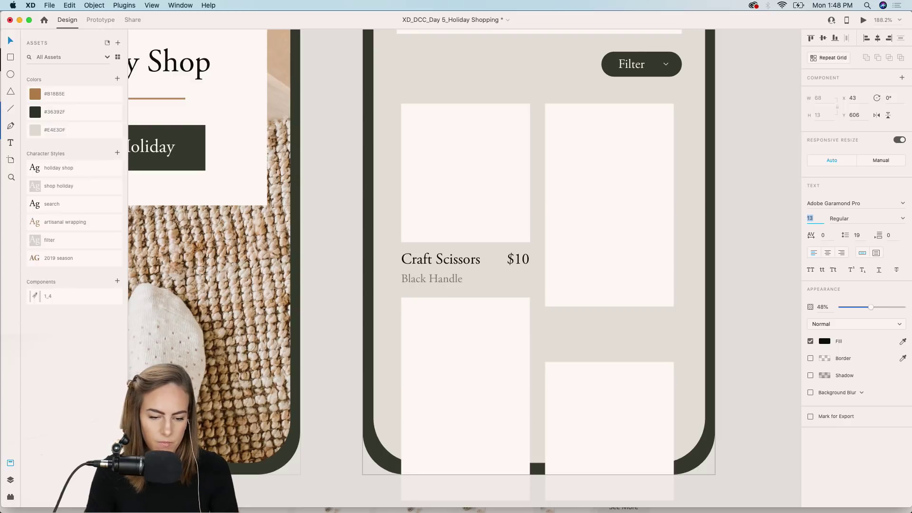
pyautogui.moveTo(440, 277); pyautogui.dragTo(440, 275)
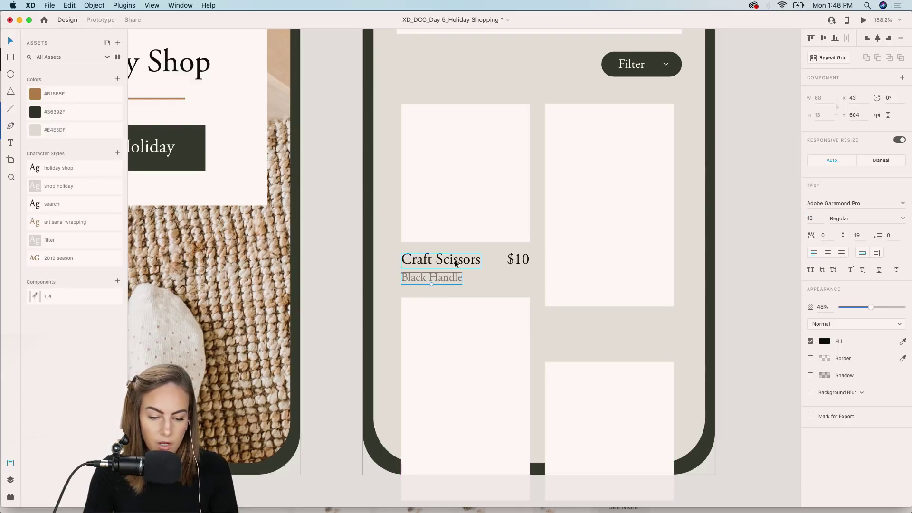
# Group the name, price and variant texts and copy the group beneath the upper tall placeholder.
pyautogui.press('Escape')
pyautogui.press('super+1')
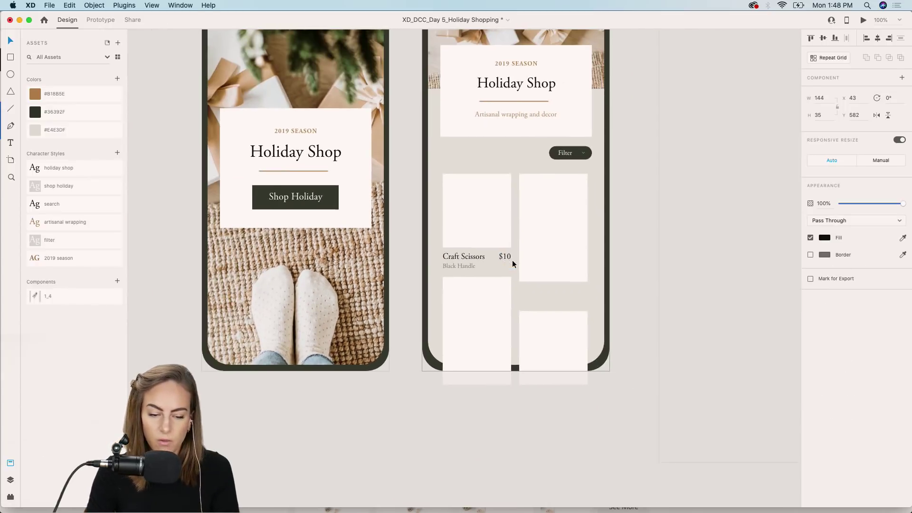
pyautogui.hscroll(2, 512, 261)
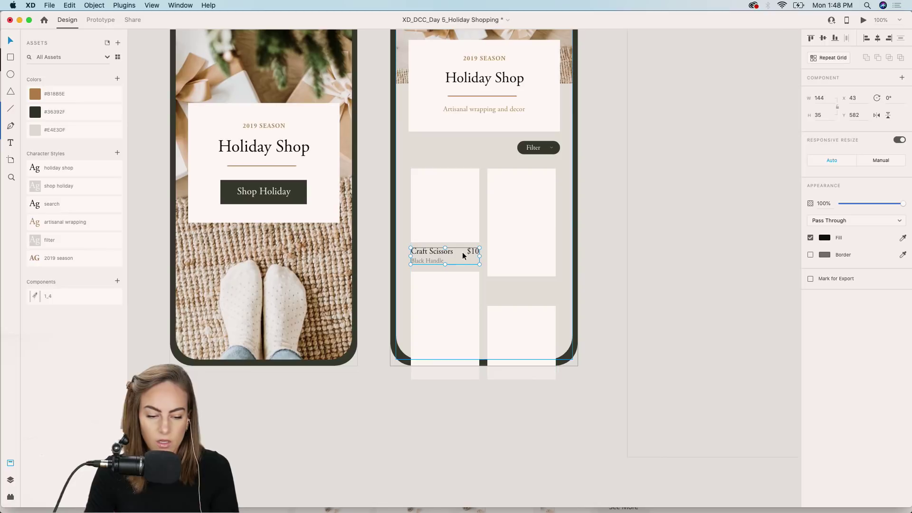
pyautogui.keyDown('alt'); pyautogui.moveTo(428, 254); pyautogui.dragTo(505, 289); pyautogui.keyUp('alt')
pyautogui.keyDown('shift'); pyautogui.click(436, 253); pyautogui.keyUp('shift')
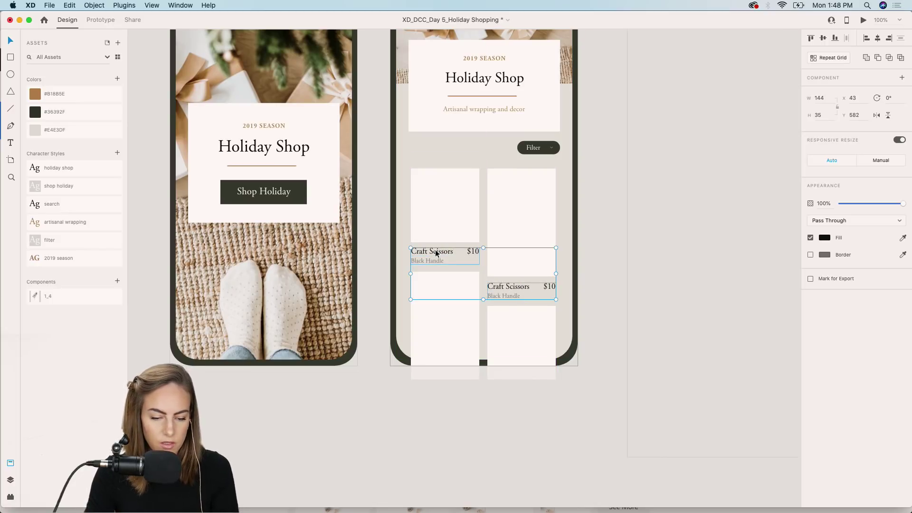
pyautogui.click(556, 245)
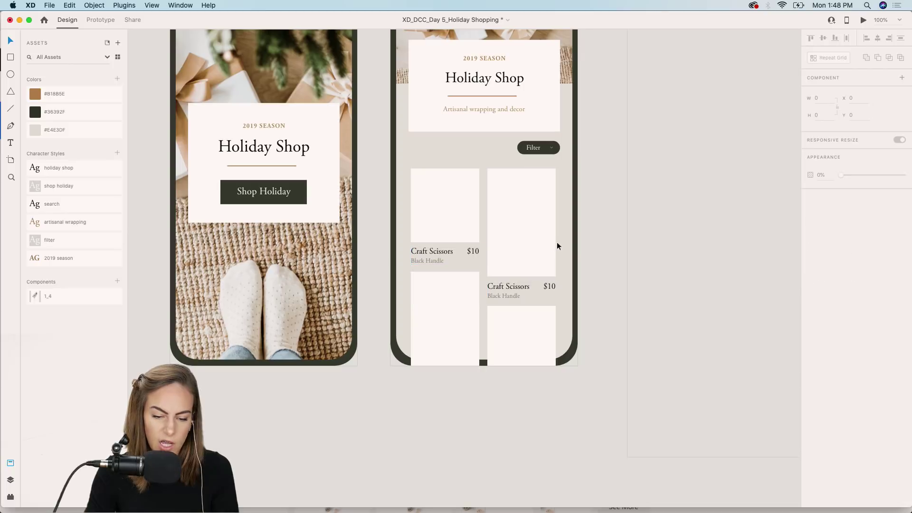
# Try to copy the first caption group beneath the lower tall placeholder, past the artboard's bottom edge.
pyautogui.doubleClick(441, 251)
pyautogui.keyDown('alt'); pyautogui.moveTo(441, 252); pyautogui.dragTo(440, 378); pyautogui.keyUp('alt')
pyautogui.click(444, 252)
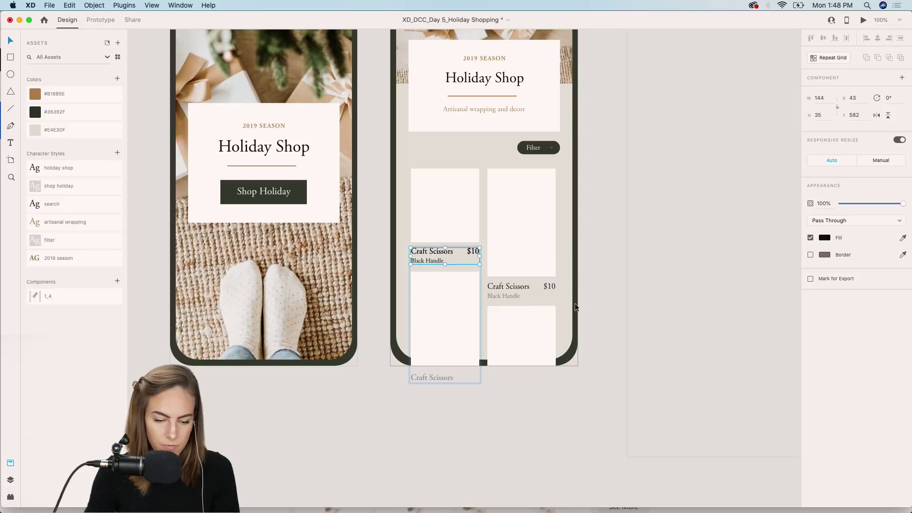
pyautogui.press('super+z')
pyautogui.click(606, 272)
# Extend the Products artboard downward to a height of 1211.
pyautogui.scroll(4, 594, 266)
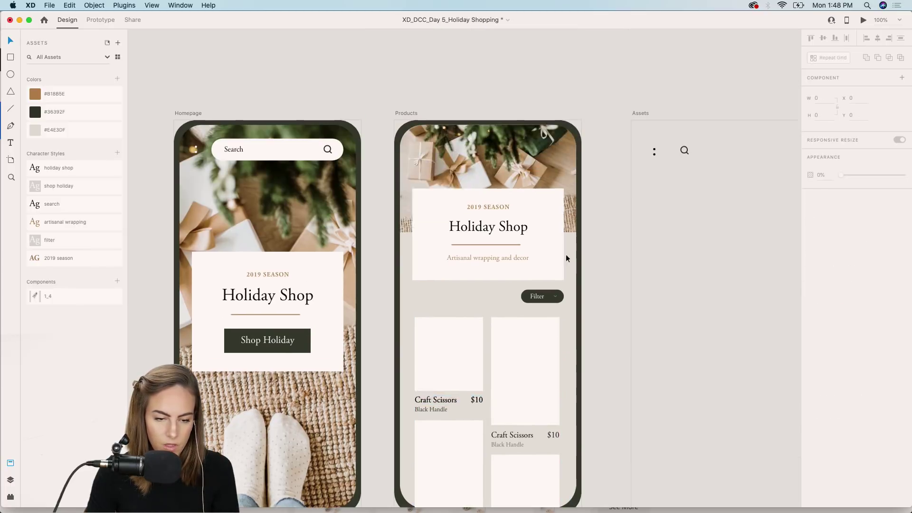
pyautogui.click(398, 113)
pyautogui.scroll(-5, 475, 255)
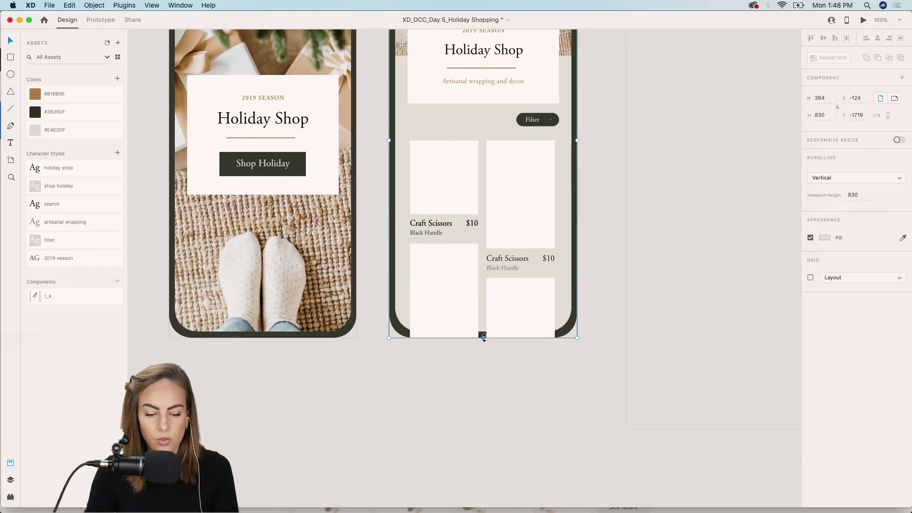
pyautogui.moveTo(484, 337); pyautogui.dragTo(482, 449)
pyautogui.click(593, 288)
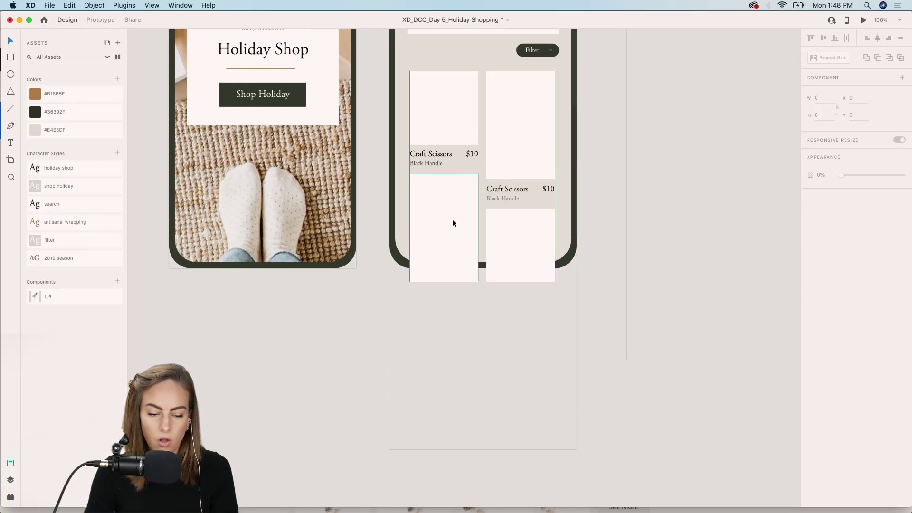
# Place caption group copies beneath both lower placeholders, with the second-column copy at X 204, Y 873.
pyautogui.scroll(3, 452, 218)
pyautogui.click(416, 108)
pyautogui.moveTo(416, 108); pyautogui.dragTo(417, 349)
pyautogui.click(550, 171)
pyautogui.press('super+d')
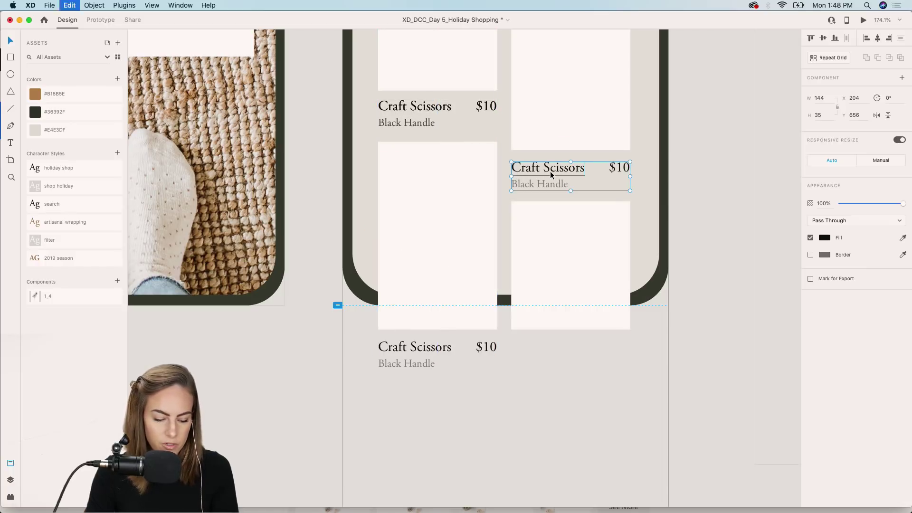
pyautogui.moveTo(550, 187); pyautogui.dragTo(553, 352)
pyautogui.scroll(-3, 553, 352)
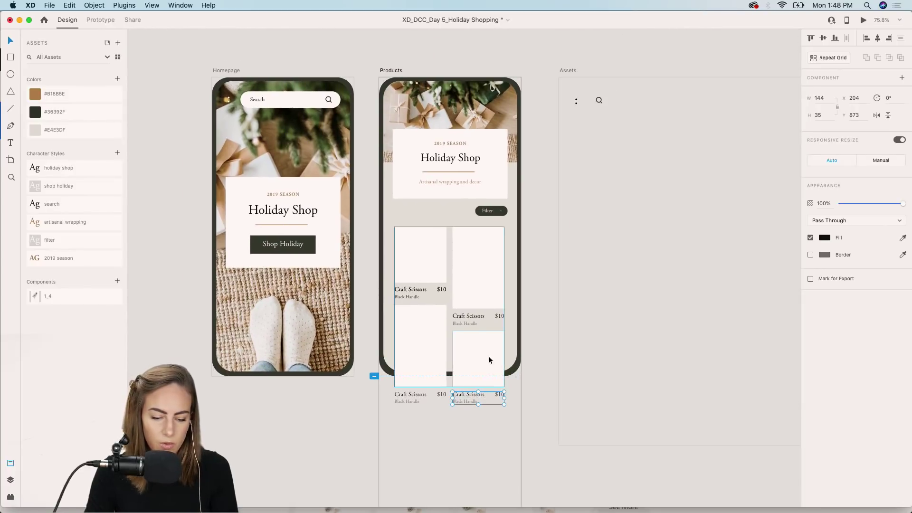
pyautogui.keyDown('shift'); pyautogui.click(488, 355); pyautogui.keyUp('shift')
pyautogui.keyDown('shift'); pyautogui.click(411, 401); pyautogui.keyUp('shift')
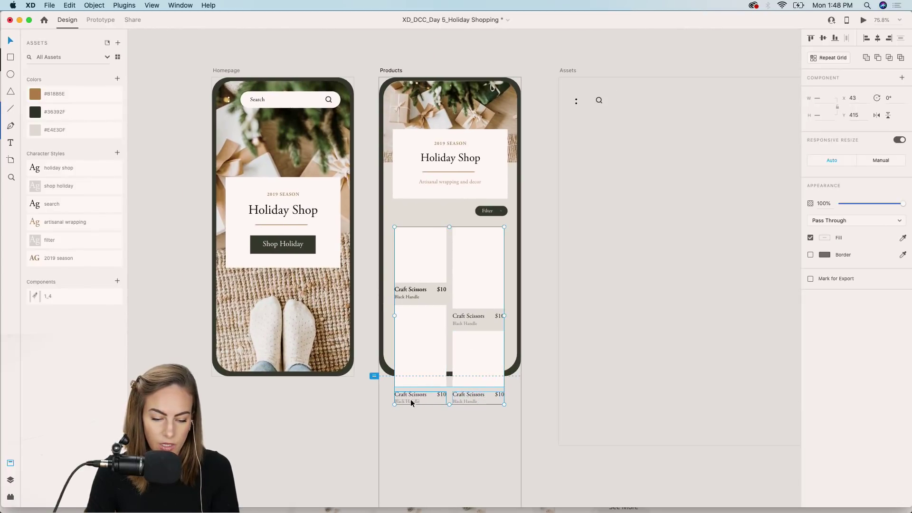
pyautogui.keyDown('shift'); pyautogui.click(476, 317); pyautogui.keyUp('shift')
pyautogui.click(590, 309)
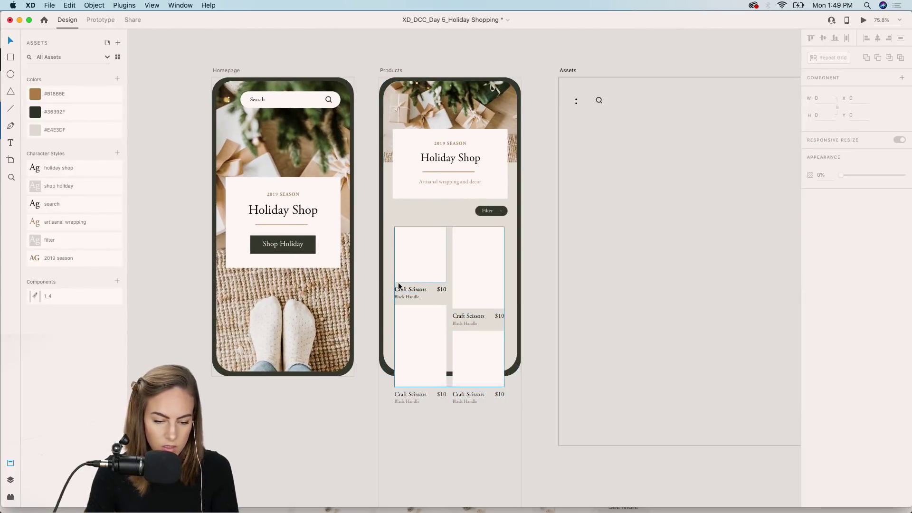
# Delete the duplicate caption group stacked on the one beneath the first placeholder.
pyautogui.click(404, 292)
pyautogui.press('Delete')
# Turn the placeholders and their four captions into a Repeat Grid and extend it downward to a height of about 1266.
pyautogui.click(432, 245)
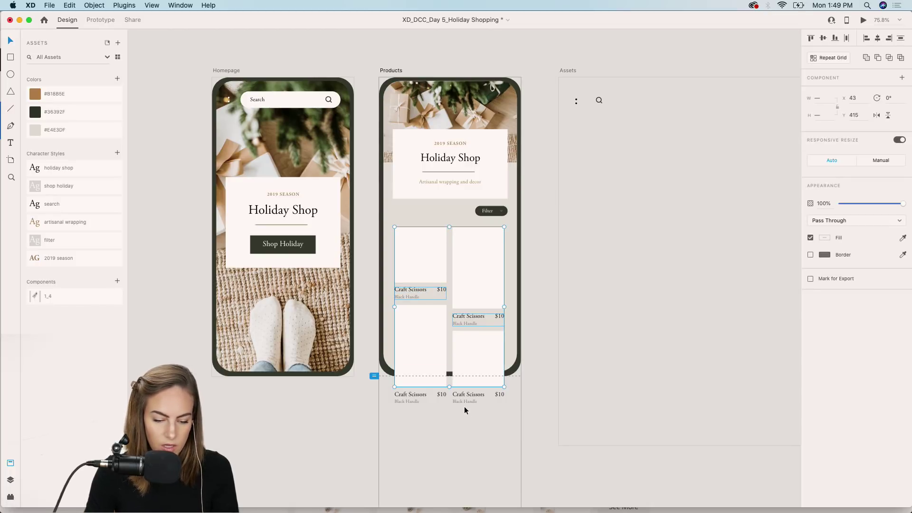
pyautogui.scroll(-2, 412, 395)
pyautogui.scroll(-3, 412, 395)
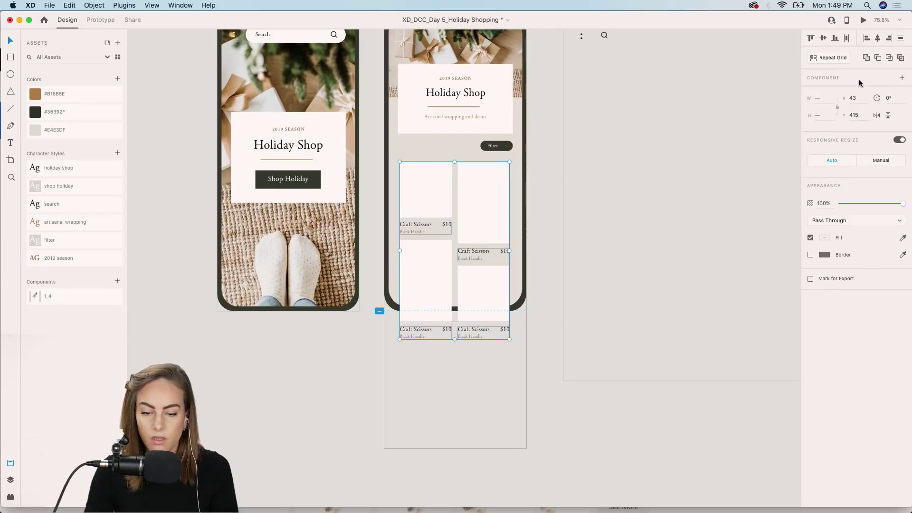
pyautogui.click(828, 58)
pyautogui.scroll(-1, 475, 325)
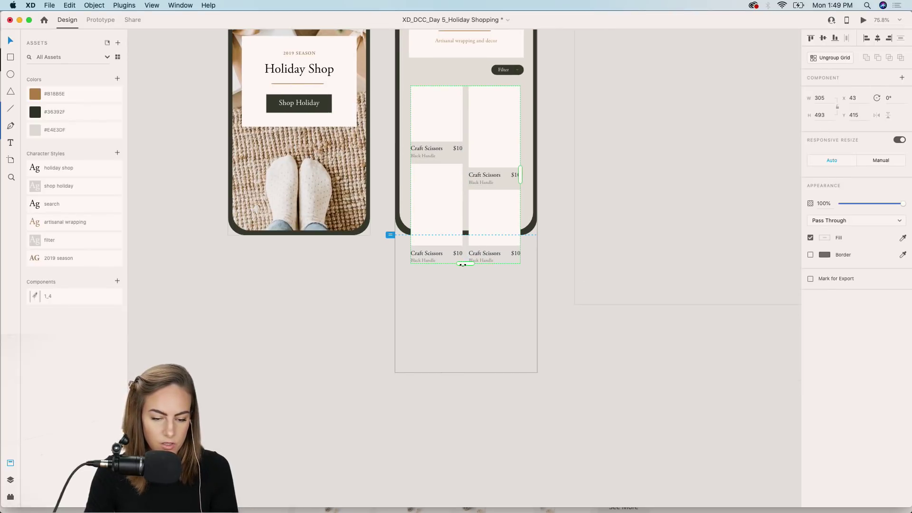
pyautogui.moveTo(464, 264); pyautogui.dragTo(465, 482)
pyautogui.scroll(-3, 466, 397)
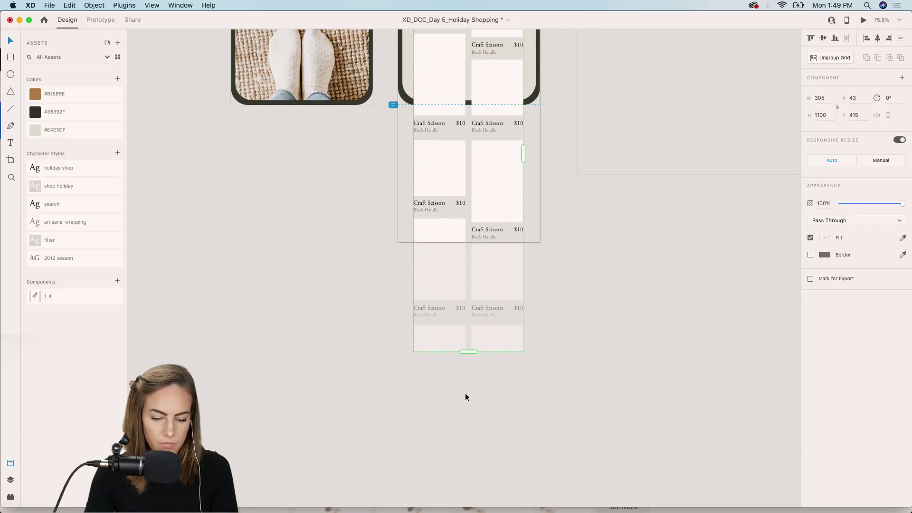
pyautogui.moveTo(470, 354); pyautogui.dragTo(468, 411)
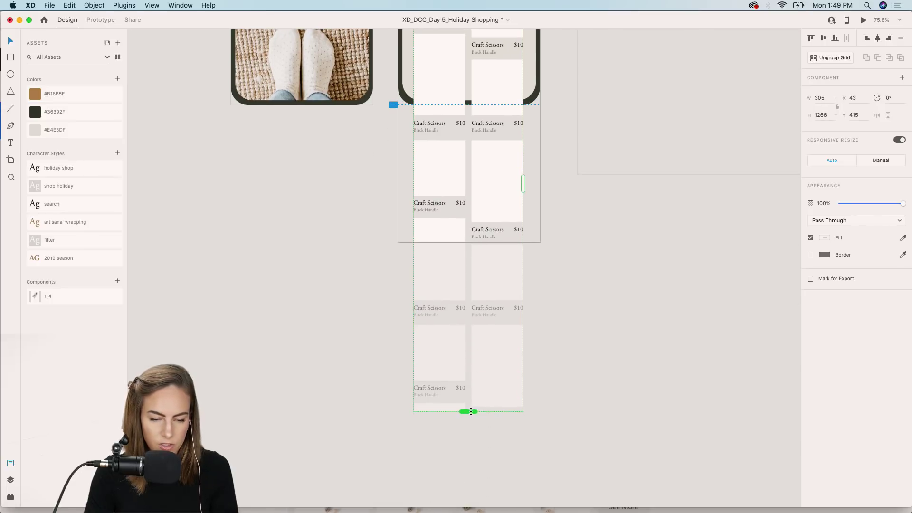
pyautogui.click(532, 380)
# Extend the Products artboard further downward to hold the repeated product rows.
pyautogui.scroll(3, 532, 379)
pyautogui.scroll(-3, 532, 380)
pyautogui.click(454, 128)
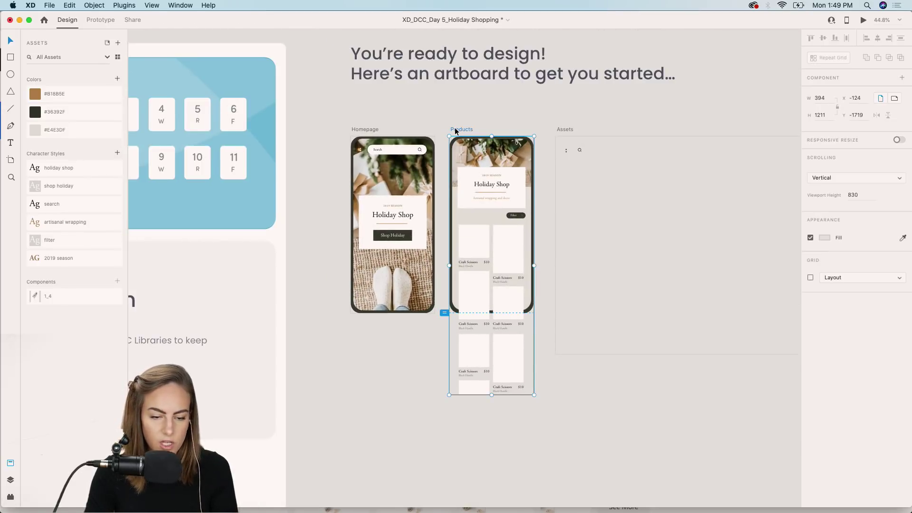
pyautogui.scroll(-3, 474, 171)
pyautogui.moveTo(485, 291); pyautogui.dragTo(487, 364)
pyautogui.click(576, 313)
# Open the CC Libraries and place the gold star image 1_7 into the first product placeholder.
pyautogui.scroll(5, 576, 312)
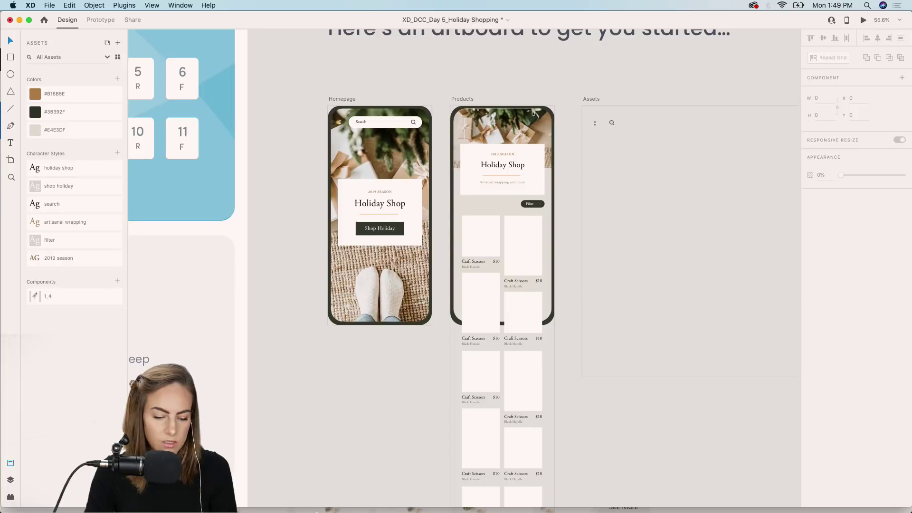
pyautogui.click(58, 5)
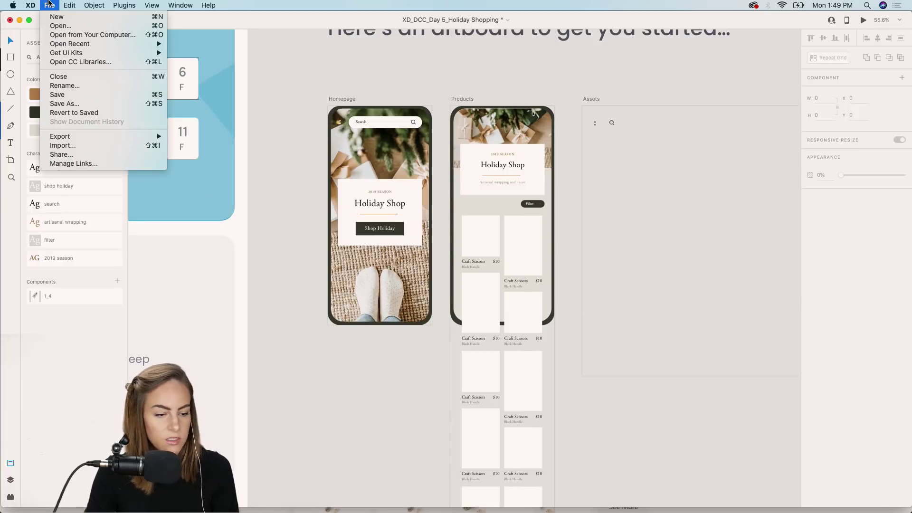
pyautogui.click(71, 62)
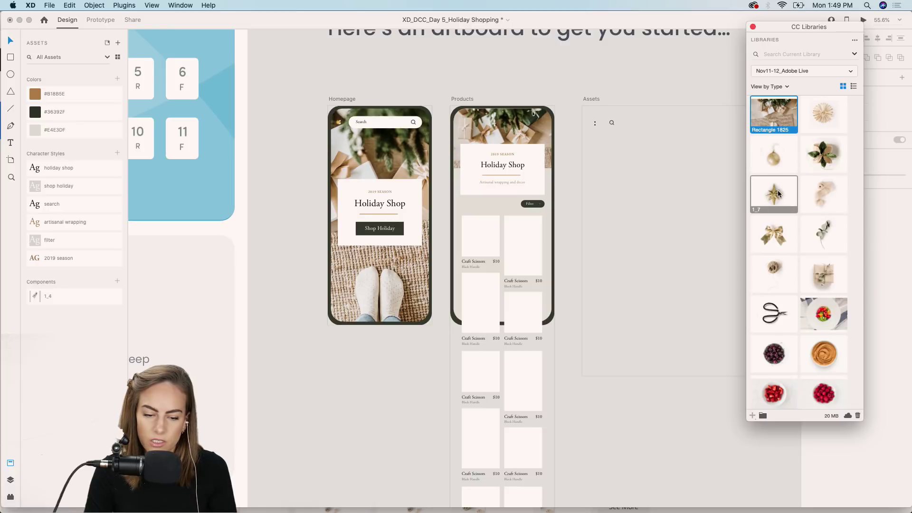
pyautogui.moveTo(778, 193); pyautogui.dragTo(489, 233)
pyautogui.scroll(-1, 489, 231)
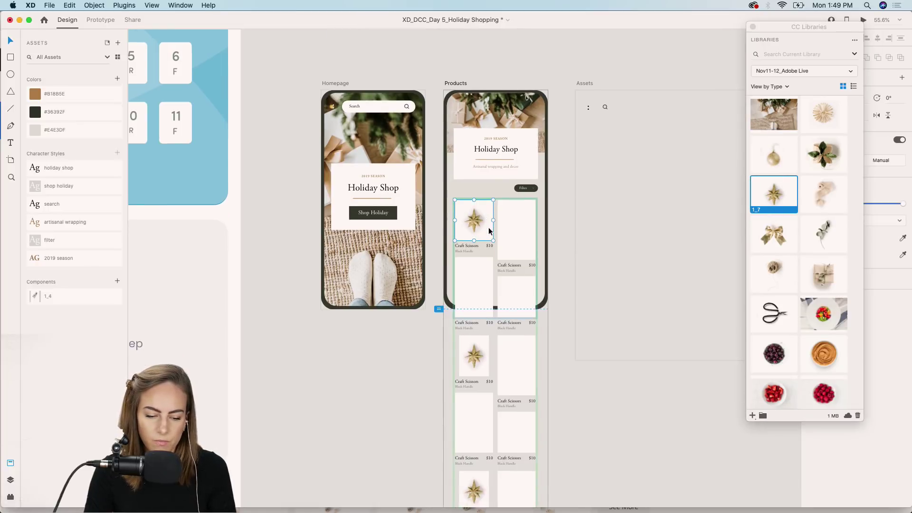
# Place library images 1_6, 1_1 and 1_4 into the three empty product placeholders of the Repeat Grid, and close the CC Libraries.
pyautogui.scroll(-2, 490, 231)
pyautogui.hscroll(1, 489, 232)
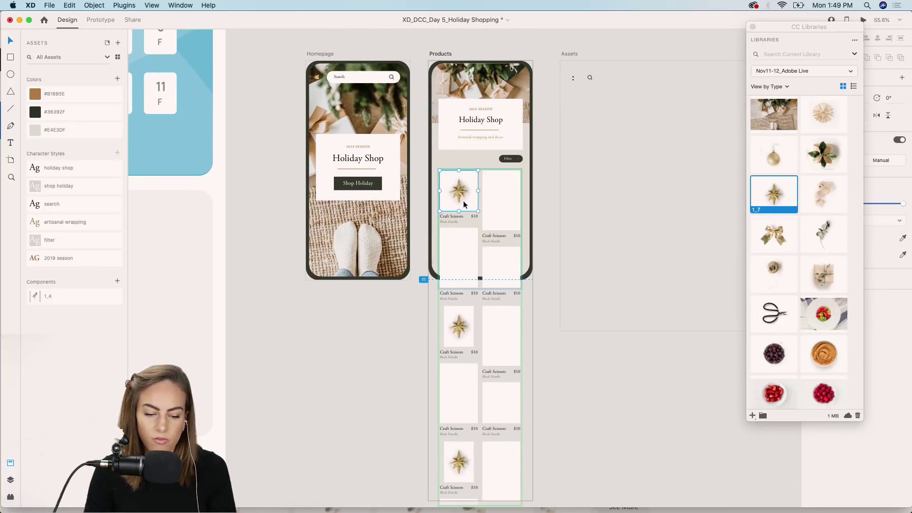
pyautogui.scroll(-4, 463, 201)
pyautogui.hscroll(1, 463, 201)
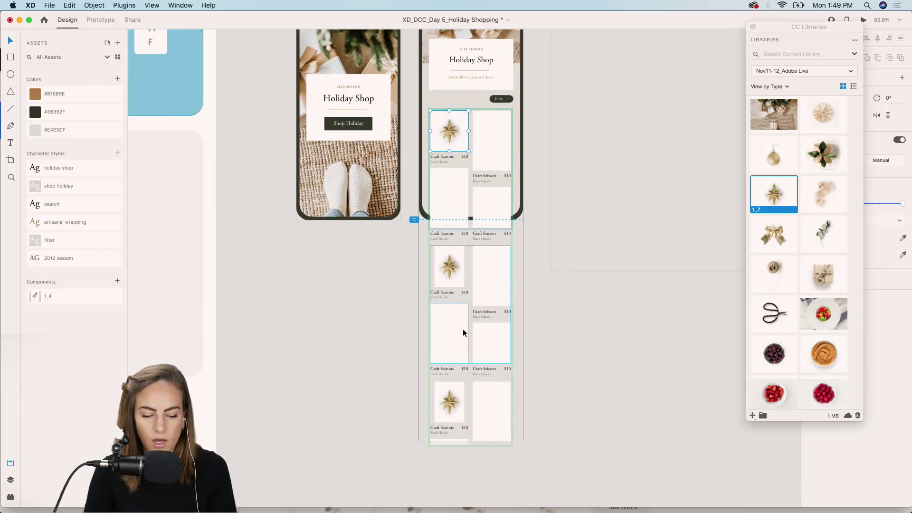
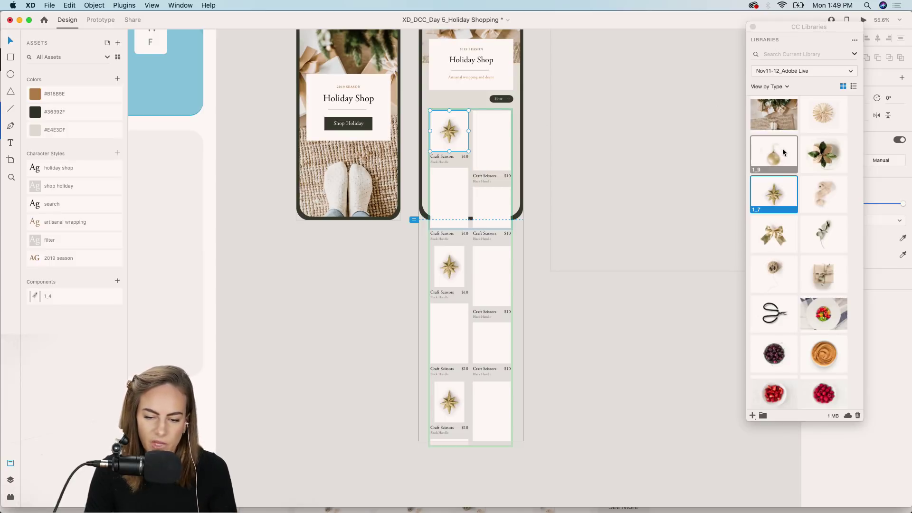
pyautogui.click(820, 196)
pyautogui.moveTo(820, 195); pyautogui.dragTo(492, 152)
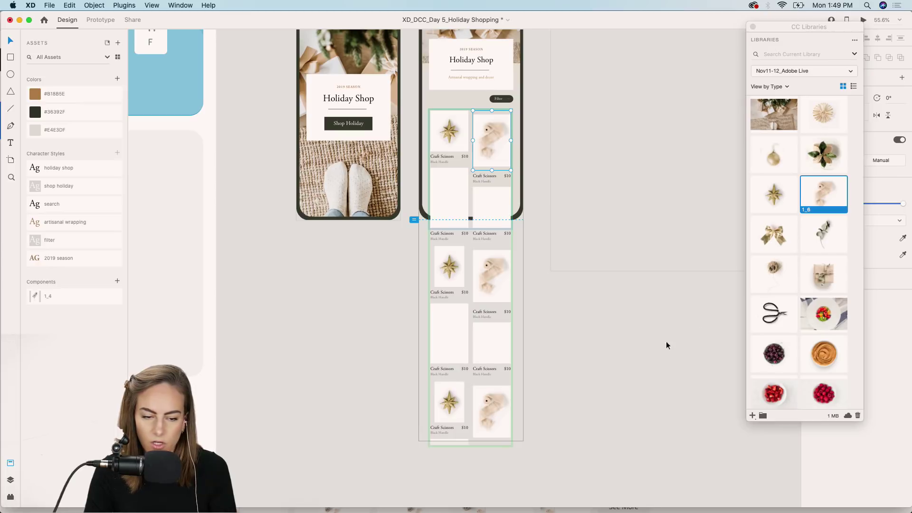
pyautogui.moveTo(774, 311); pyautogui.dragTo(492, 203)
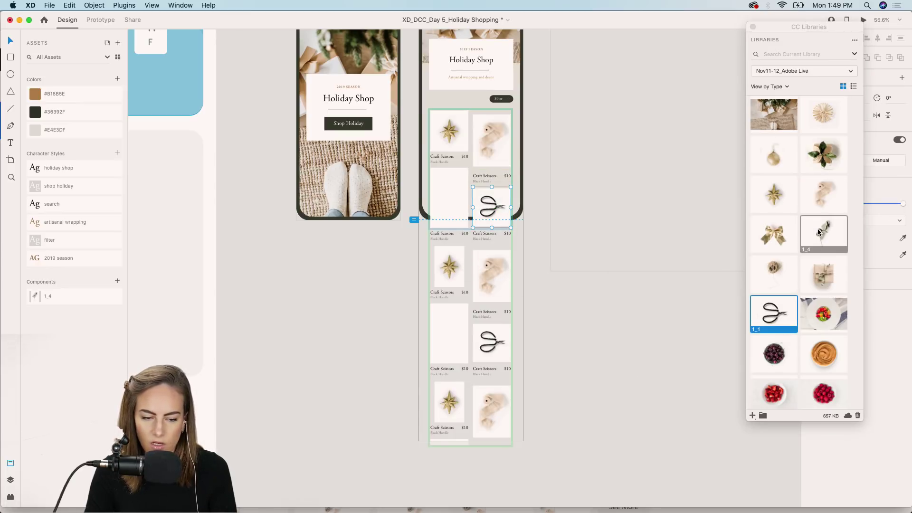
pyautogui.moveTo(819, 232); pyautogui.dragTo(447, 198)
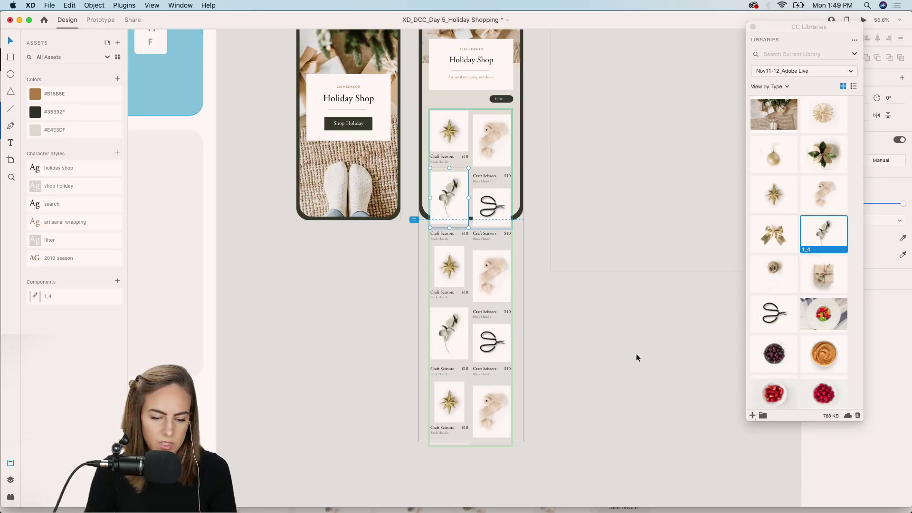
pyautogui.click(753, 27)
pyautogui.click(668, 378)
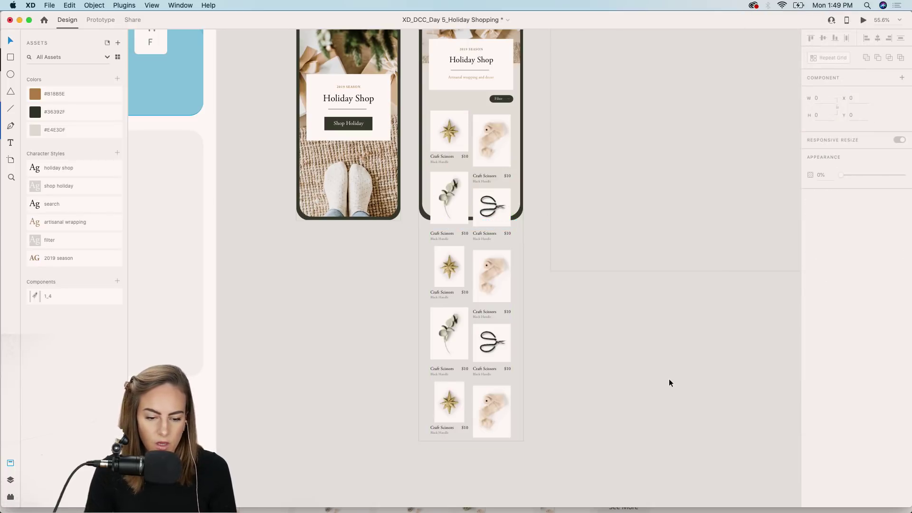
pyautogui.hscroll(-2, 669, 378)
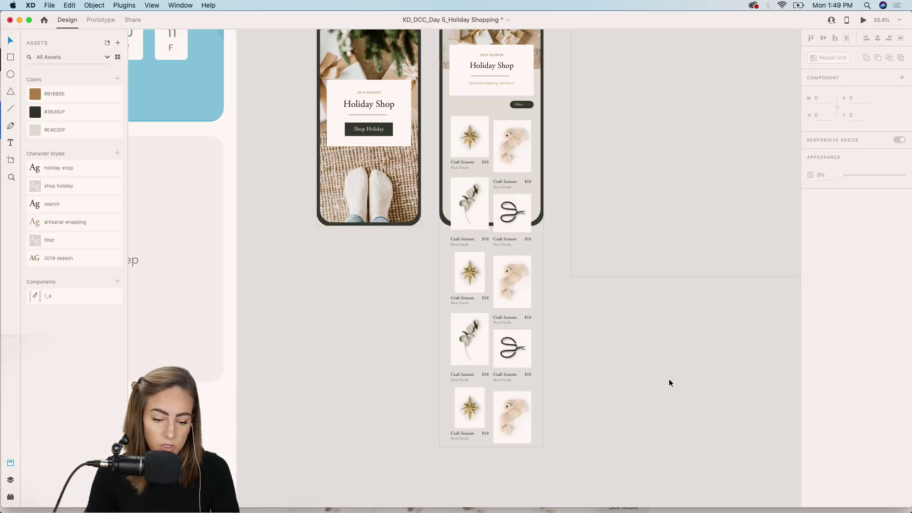
pyautogui.scroll(5, 668, 378)
pyautogui.scroll(3, 531, 127)
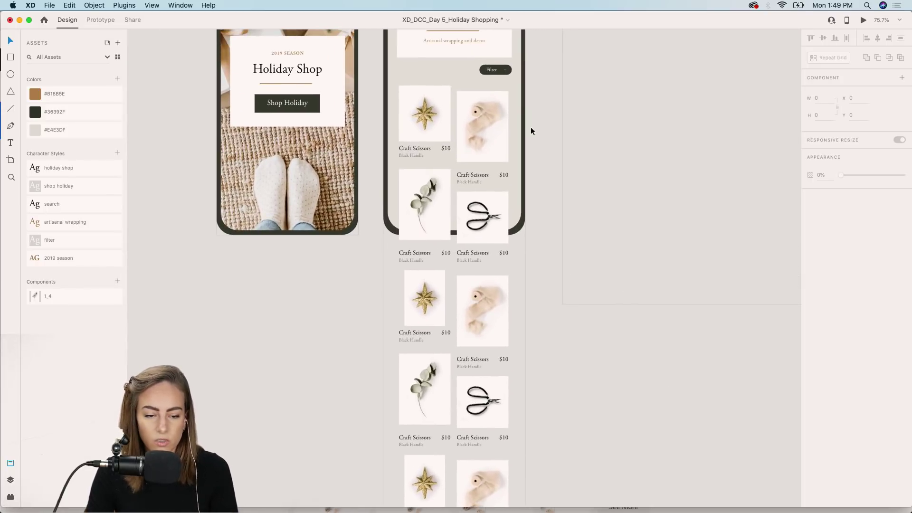
pyautogui.click(498, 98)
pyautogui.doubleClick(498, 97)
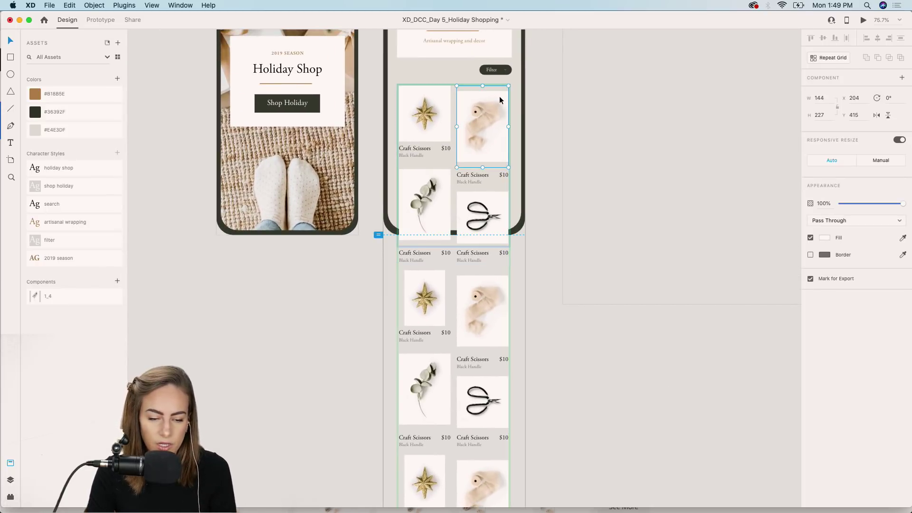
pyautogui.click(541, 117)
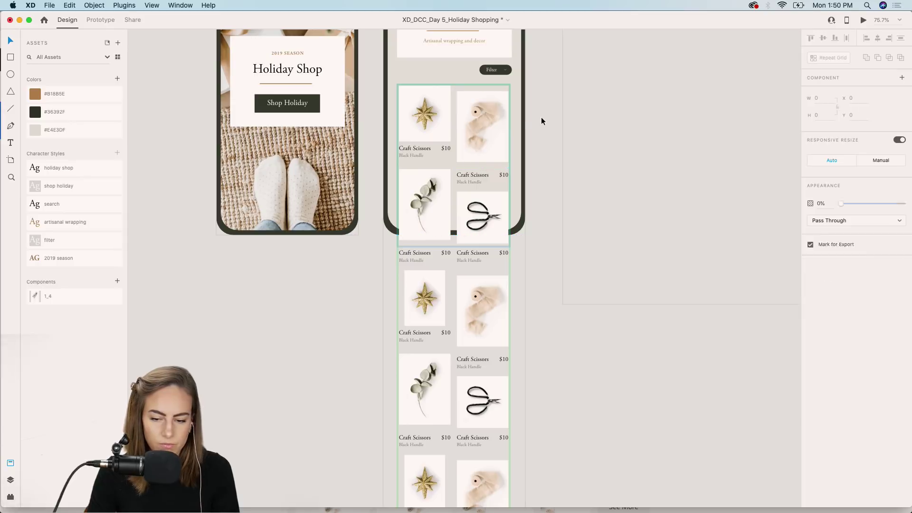
pyautogui.click(494, 101)
pyautogui.doubleClick(499, 91)
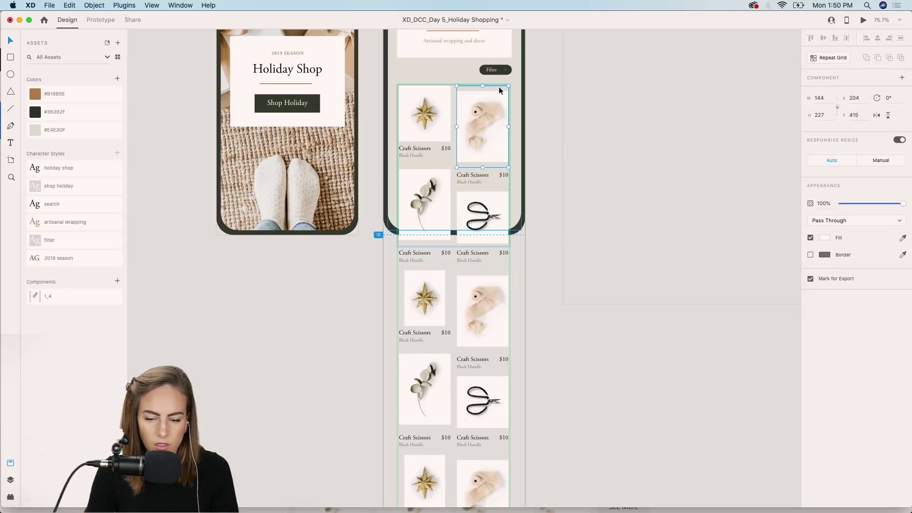
pyautogui.doubleClick(498, 87)
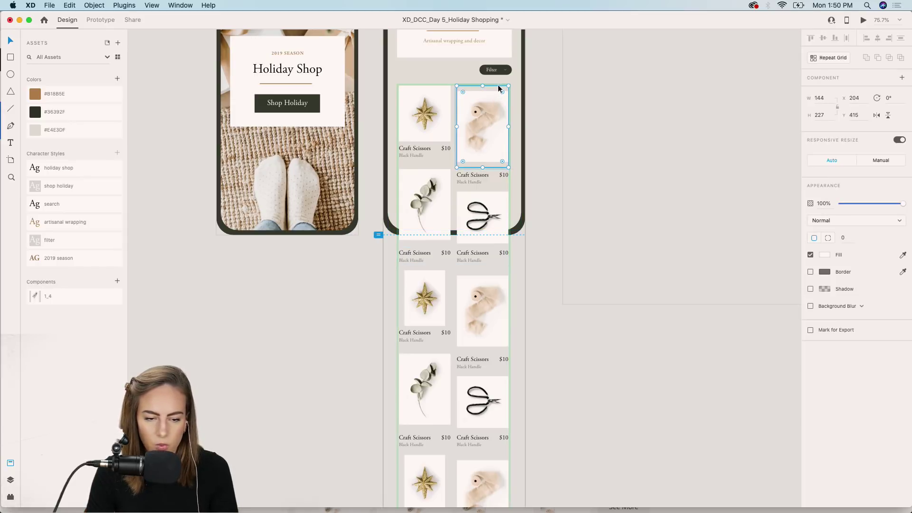
pyautogui.doubleClick(497, 86)
pyautogui.press('Escape')
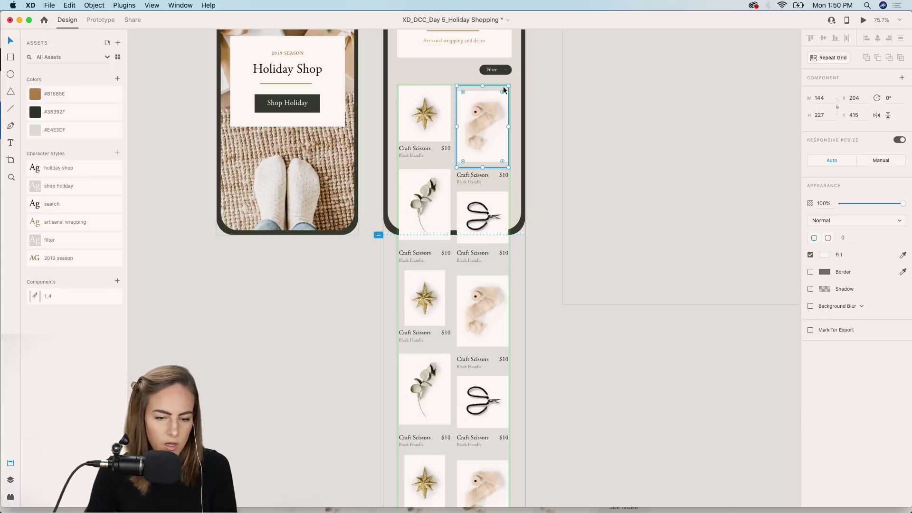
pyautogui.click(557, 112)
# Try shortening the scarf image placeholder in the Repeat Grid to a height of 210, and undo the resize.
pyautogui.scroll(3, 556, 113)
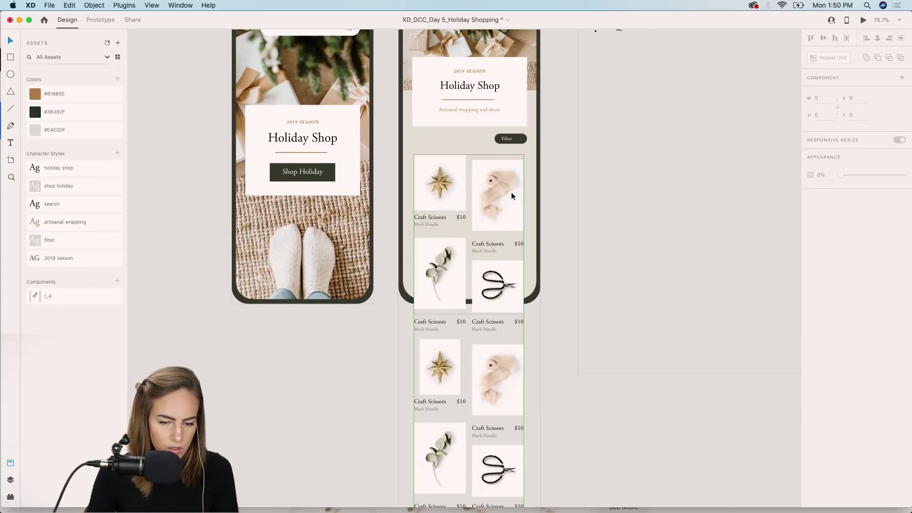
pyautogui.click(511, 192)
pyautogui.doubleClick(511, 191)
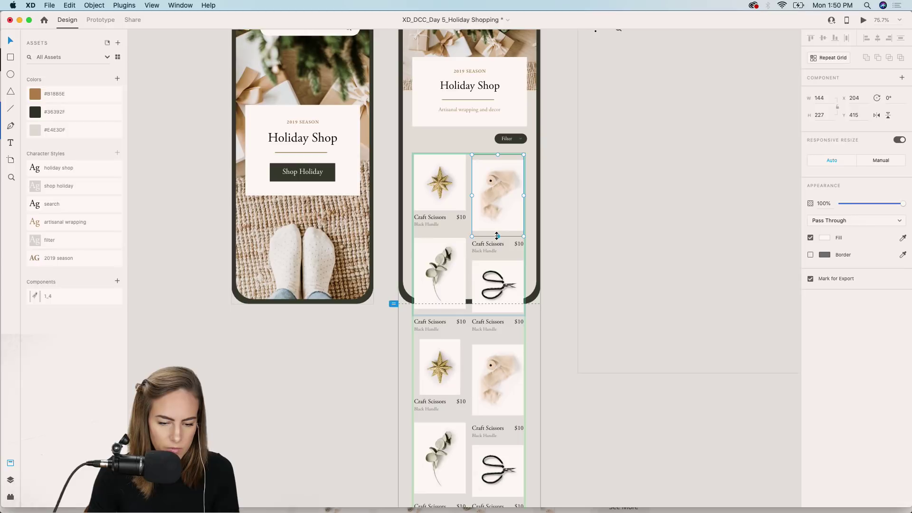
pyautogui.moveTo(496, 236); pyautogui.dragTo(498, 230)
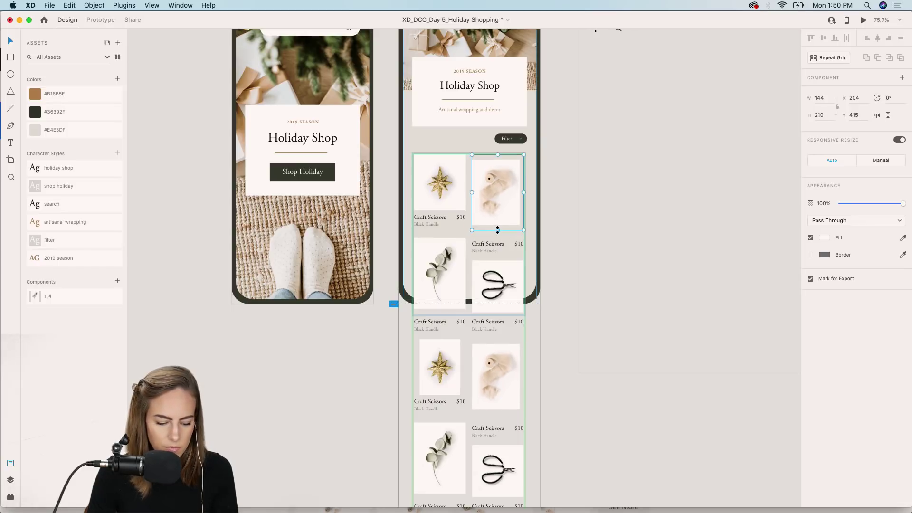
pyautogui.press('super+z')
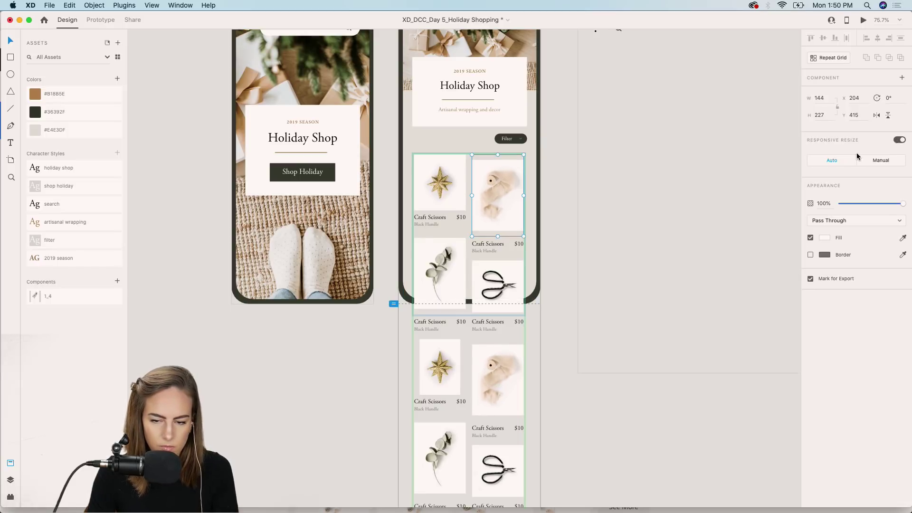
pyautogui.click(569, 191)
pyautogui.press('super+0')
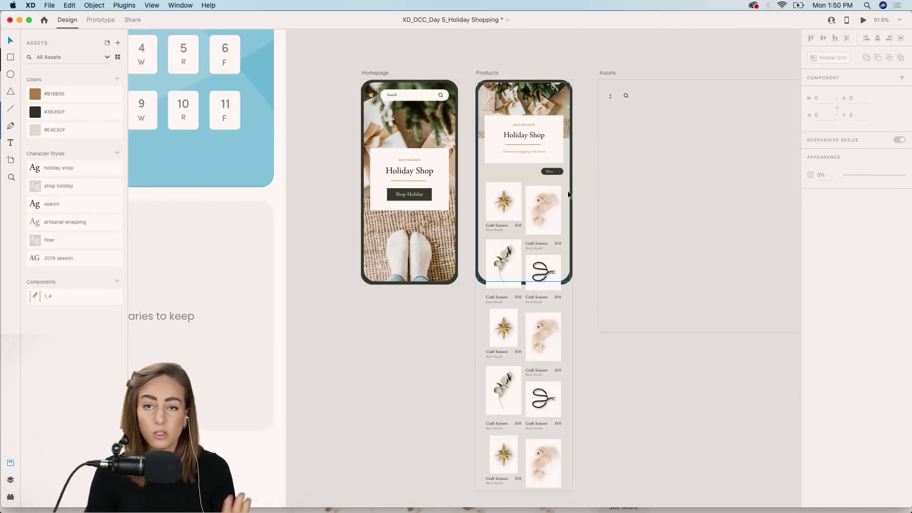
# Reopen the CC Libraries and draw a square of about 178 by 178 on the Assets artboard.
pyautogui.click(51, 5)
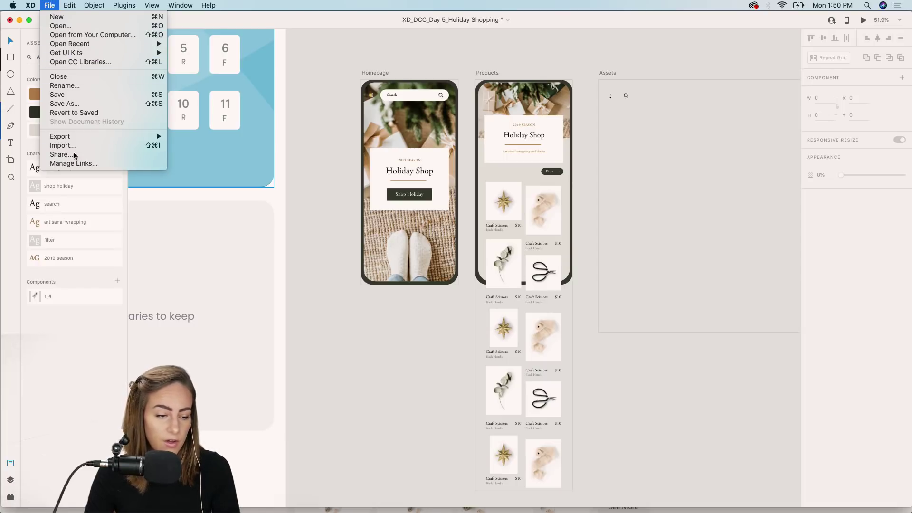
pyautogui.click(85, 62)
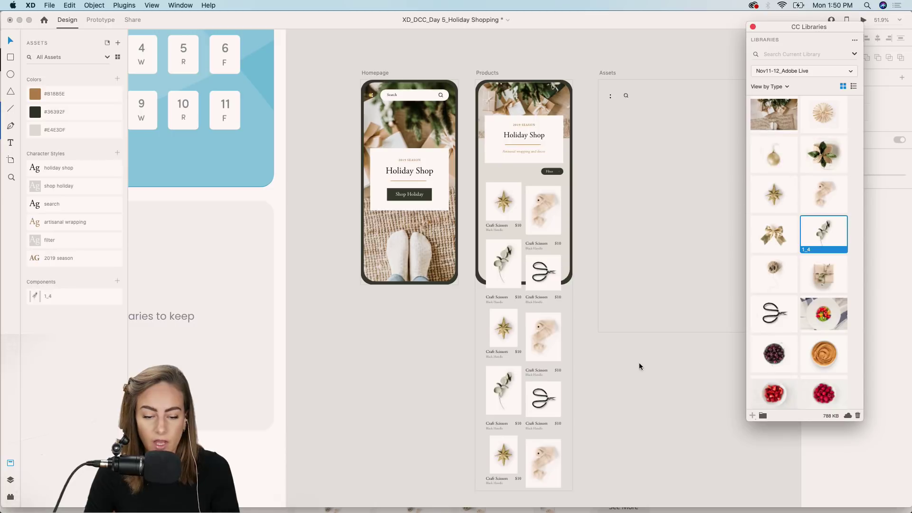
pyautogui.click(626, 403)
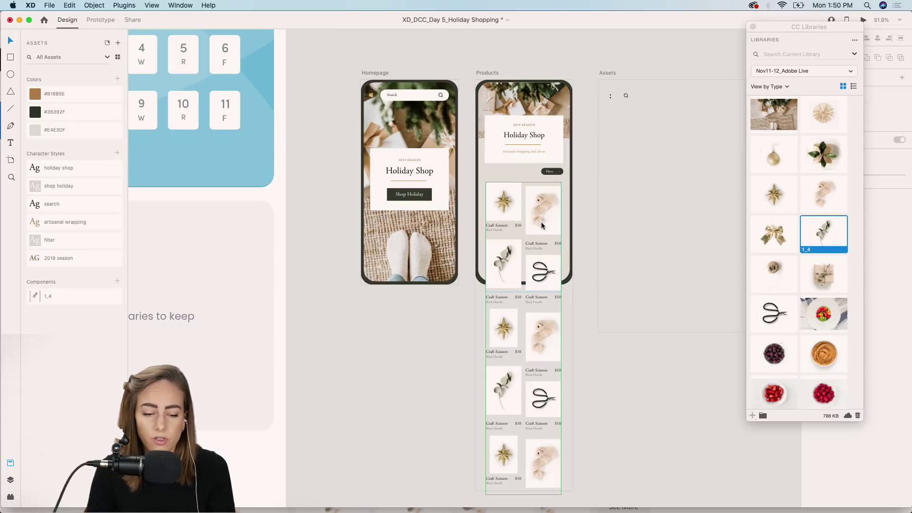
pyautogui.hscroll(3, 539, 283)
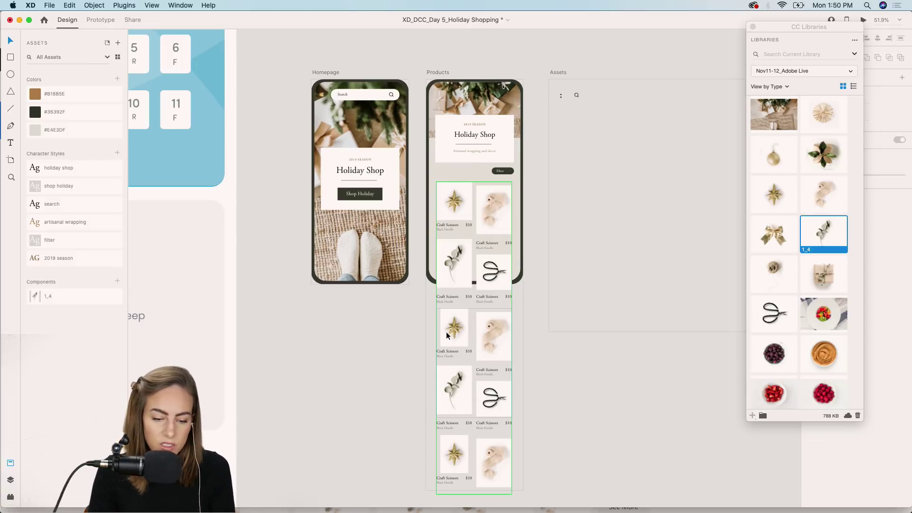
pyautogui.scroll(-3, 303, 309)
pyautogui.hscroll(3, 303, 309)
pyautogui.press('r')
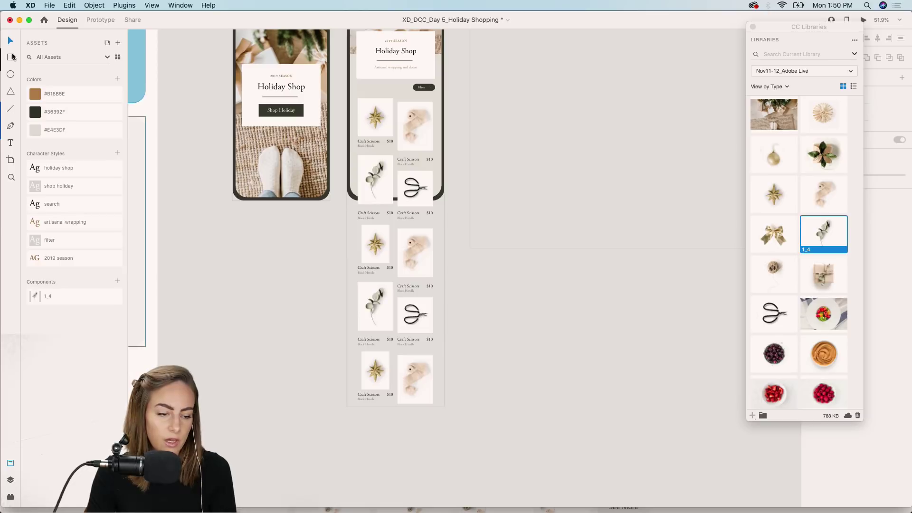
pyautogui.moveTo(517, 73); pyautogui.dragTo(561, 117)
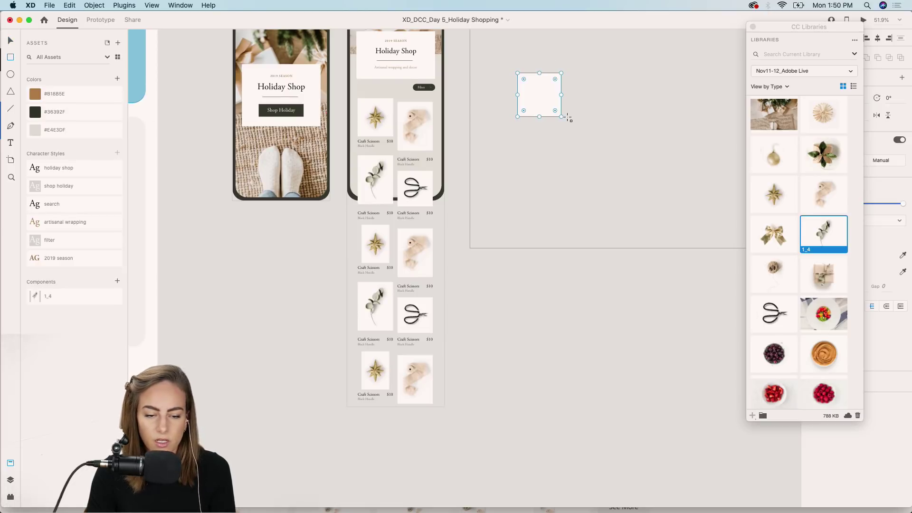
# Turn the square into a Repeat Grid and extend it to two columns and four rows, about 398 by 795.
pyautogui.moveTo(772, 27); pyautogui.dragTo(721, 105)
pyautogui.click(820, 58)
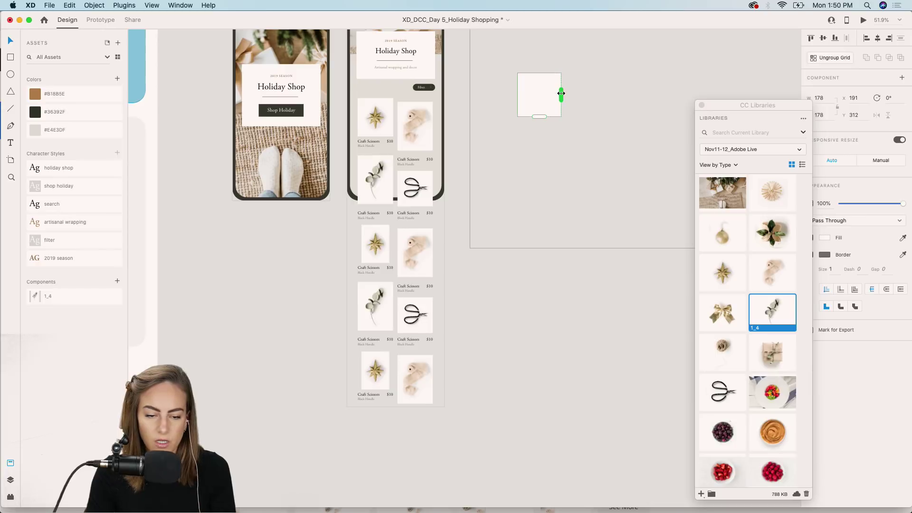
pyautogui.moveTo(561, 93); pyautogui.dragTo(614, 94)
pyautogui.moveTo(569, 117); pyautogui.dragTo(568, 267)
# Try to fill the test grid's squares with the eight library images from Rectangle 1825 through 1_4 in one go.
pyautogui.scroll(3, 568, 267)
pyautogui.keyDown('shift'); pyautogui.click(729, 198); pyautogui.keyUp('shift')
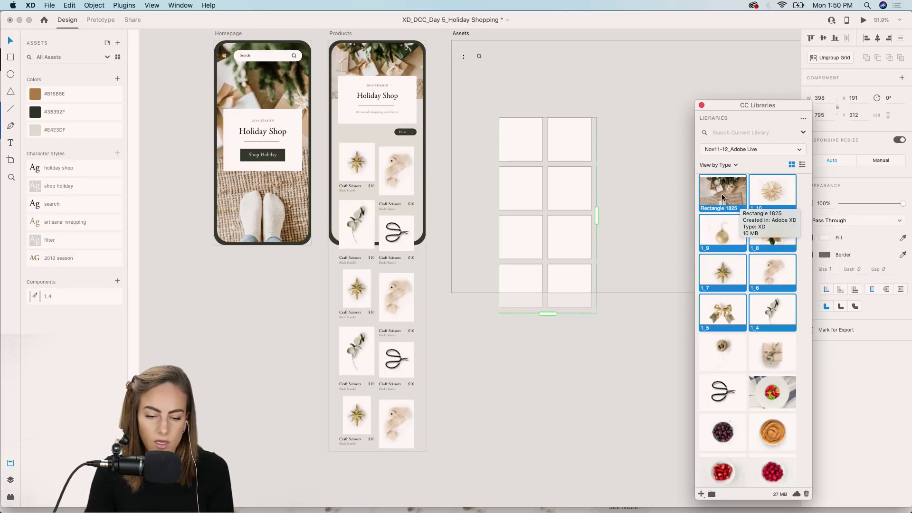
pyautogui.moveTo(722, 197); pyautogui.dragTo(508, 152)
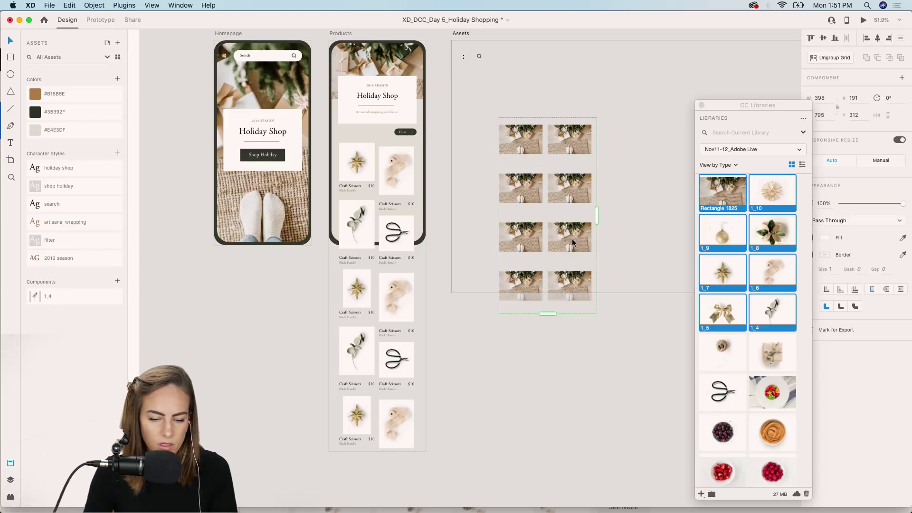
# Delete the test grid from the Assets artboard and close the CC Libraries.
pyautogui.press('BackSpace')
pyautogui.hscroll(-3, 572, 243)
pyautogui.scroll(2, 572, 243)
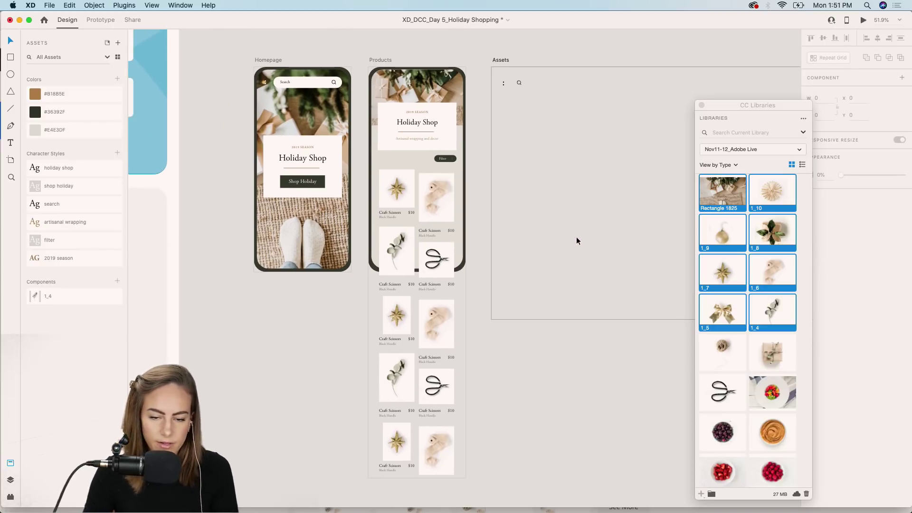
pyautogui.click(702, 105)
# Switch to Prototype mode and link the Homepage's Shop Holiday button to the Products artboard.
pyautogui.hscroll(-8, 595, 364)
pyautogui.scroll(3, 594, 364)
pyautogui.scroll(5, 416, 215)
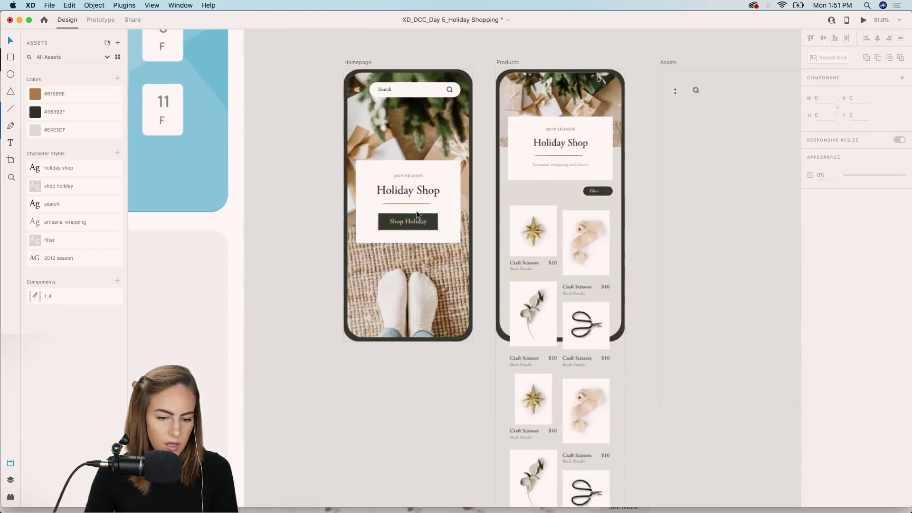
pyautogui.click(410, 217)
pyautogui.click(100, 20)
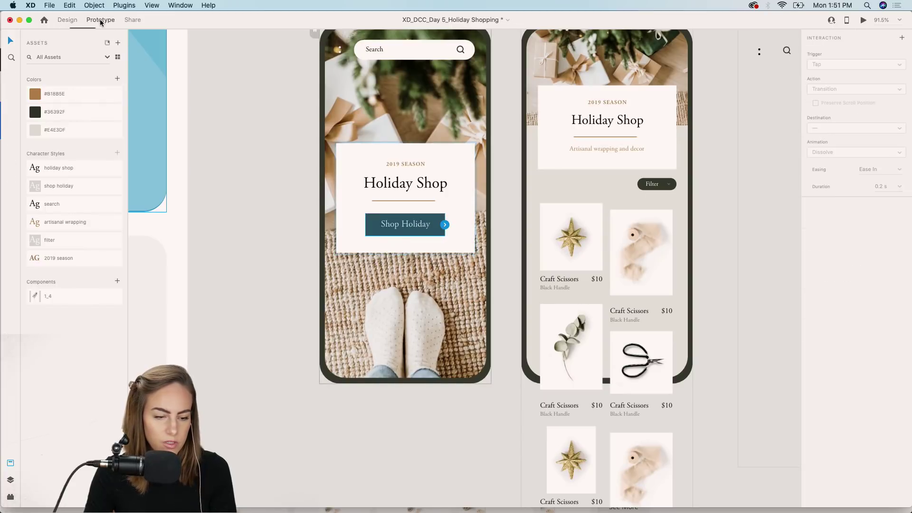
pyautogui.moveTo(446, 225); pyautogui.dragTo(538, 203)
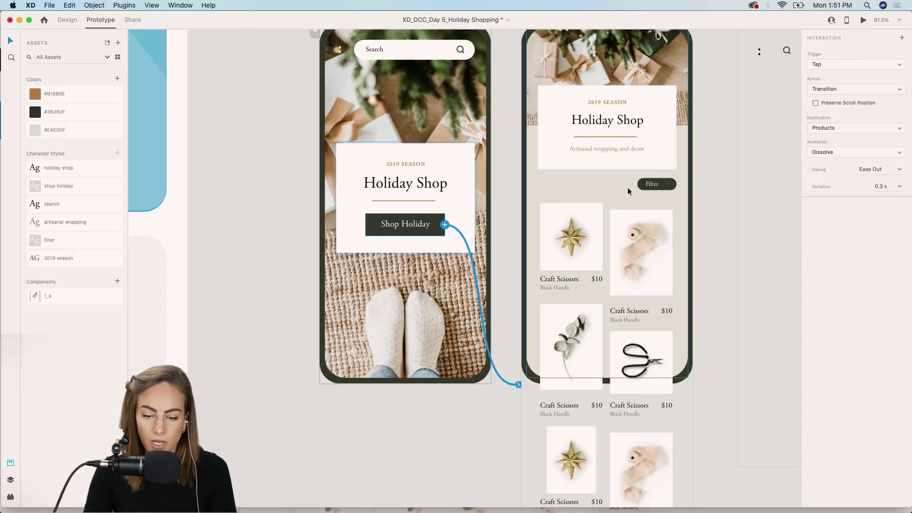
# Fix the position of the phone frame on the Products artboard when scrolling.
pyautogui.hscroll(3, 627, 187)
pyautogui.scroll(2, 628, 187)
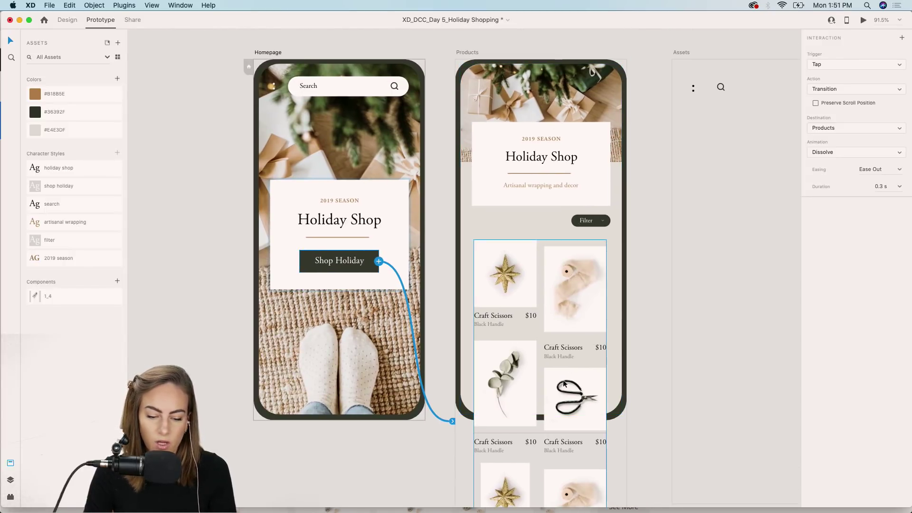
pyautogui.scroll(-2, 565, 386)
pyautogui.click(608, 324)
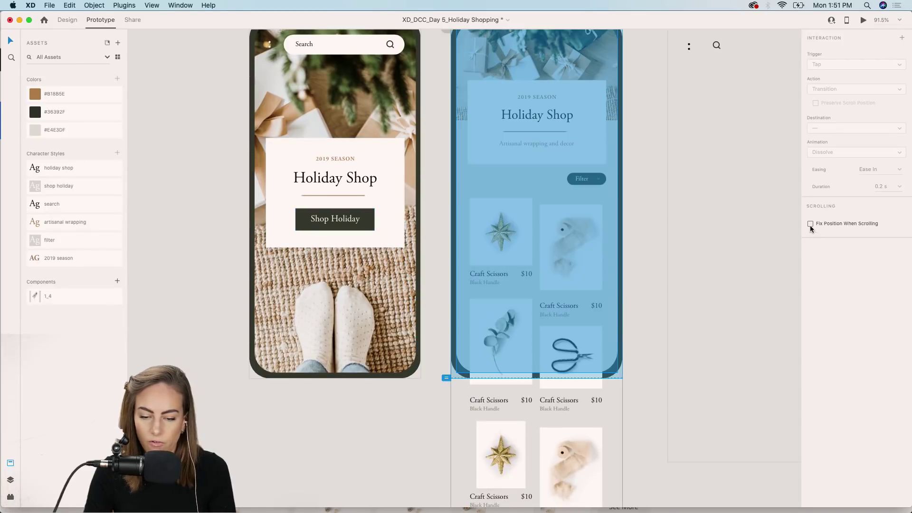
pyautogui.click(810, 224)
pyautogui.click(342, 108)
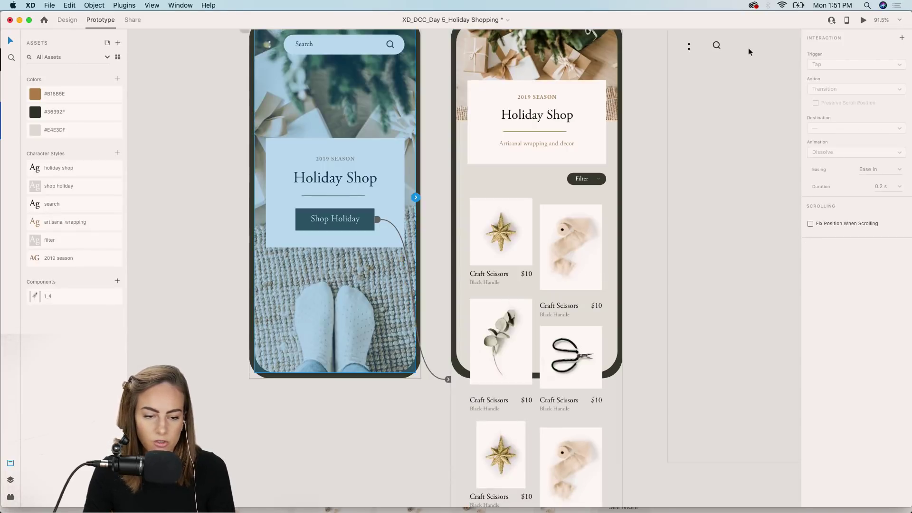
# Preview the prototype, follow the Shop Holiday link to the Products screen, check its scrolling, and close the preview.
pyautogui.click(863, 20)
pyautogui.moveTo(308, 34); pyautogui.dragTo(596, 10)
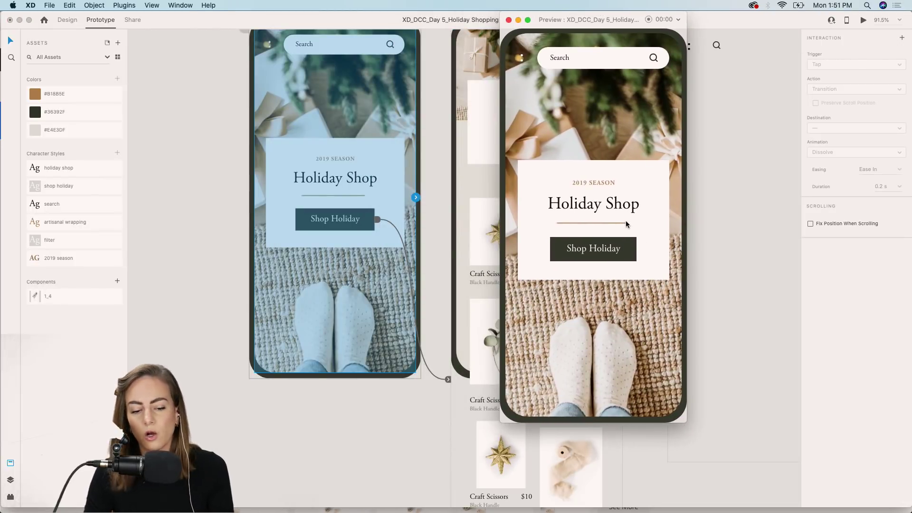
pyautogui.hscroll(10, 404, 255)
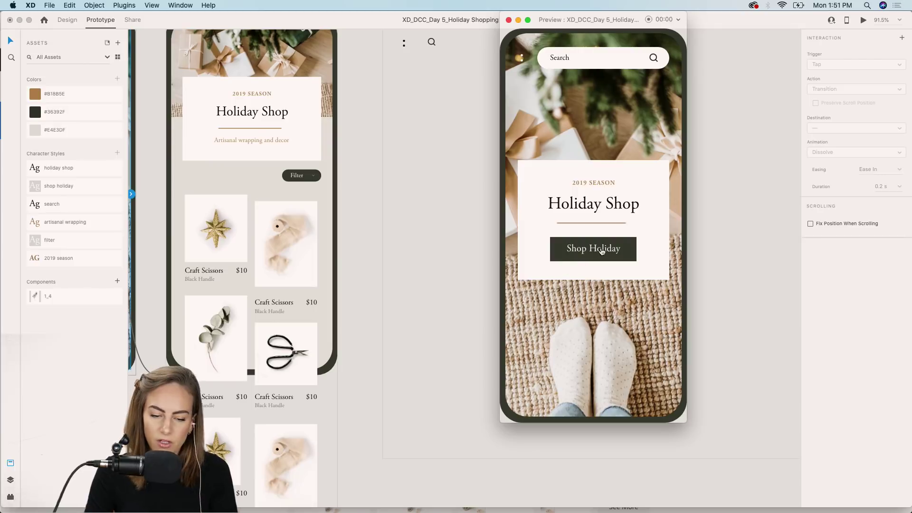
pyautogui.click(600, 250)
pyautogui.scroll(-10, 601, 249)
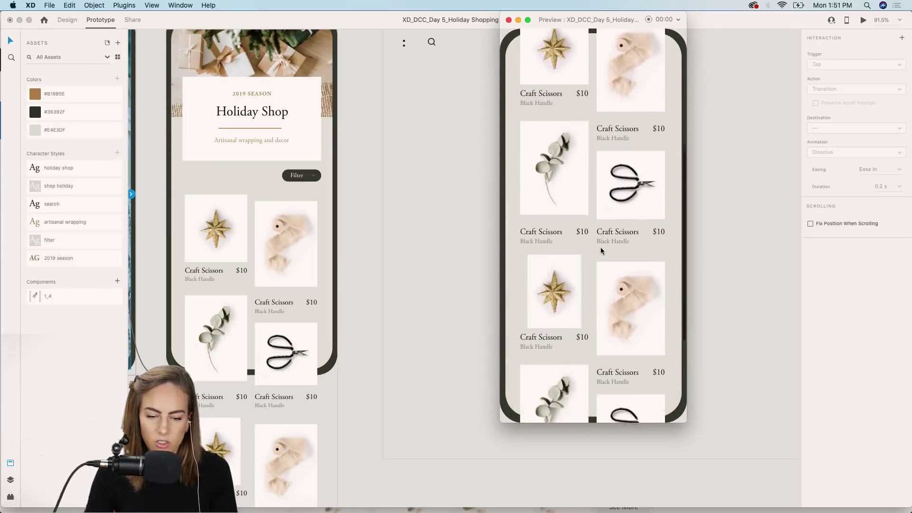
pyautogui.scroll(10, 600, 251)
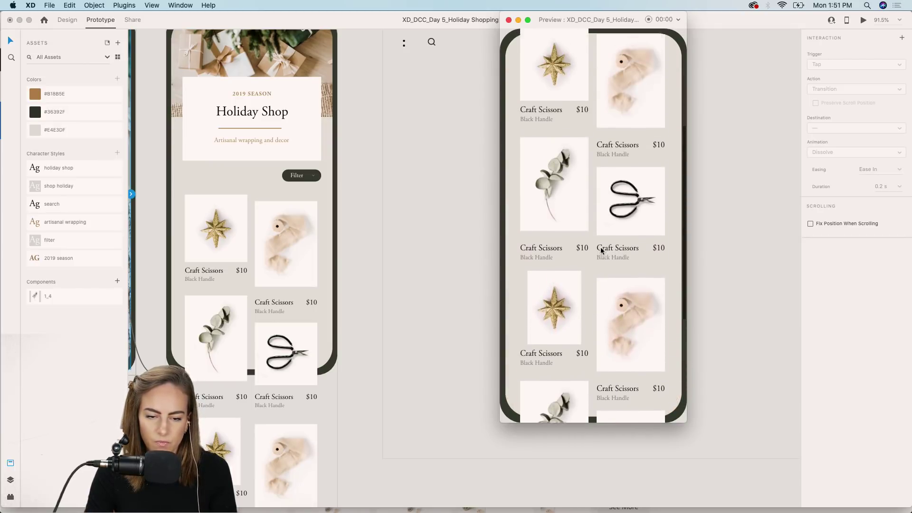
pyautogui.scroll(5, 600, 247)
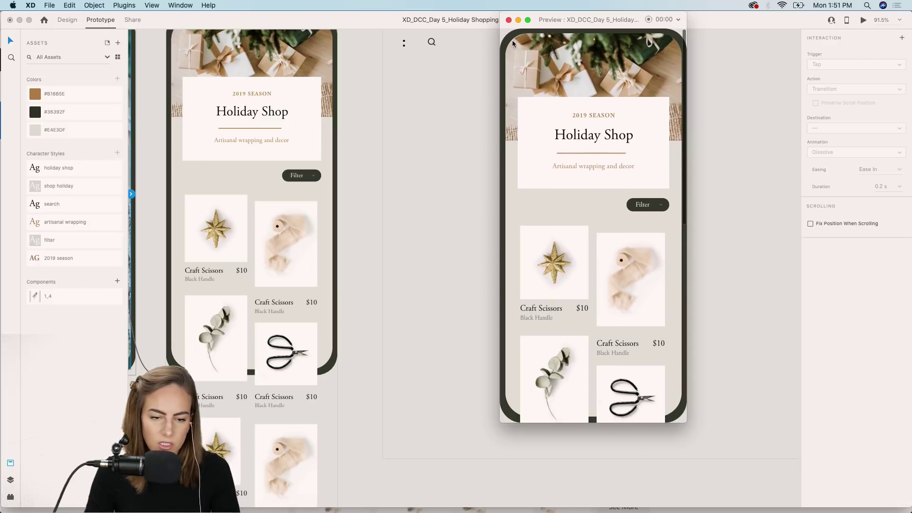
pyautogui.click(508, 21)
# Save the holiday shopping document.
pyautogui.hscroll(-5, 343, 206)
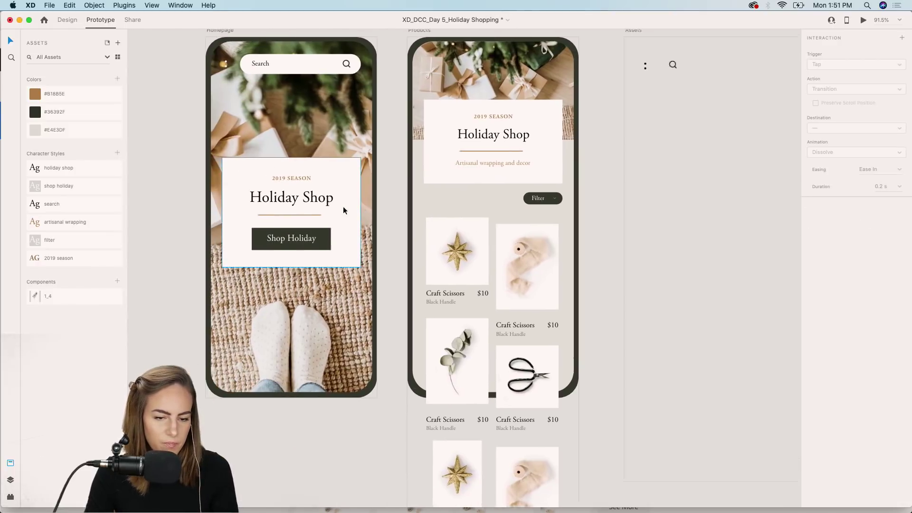
pyautogui.scroll(-2, 343, 206)
pyautogui.scroll(-2, 343, 206)
pyautogui.press('super+s')
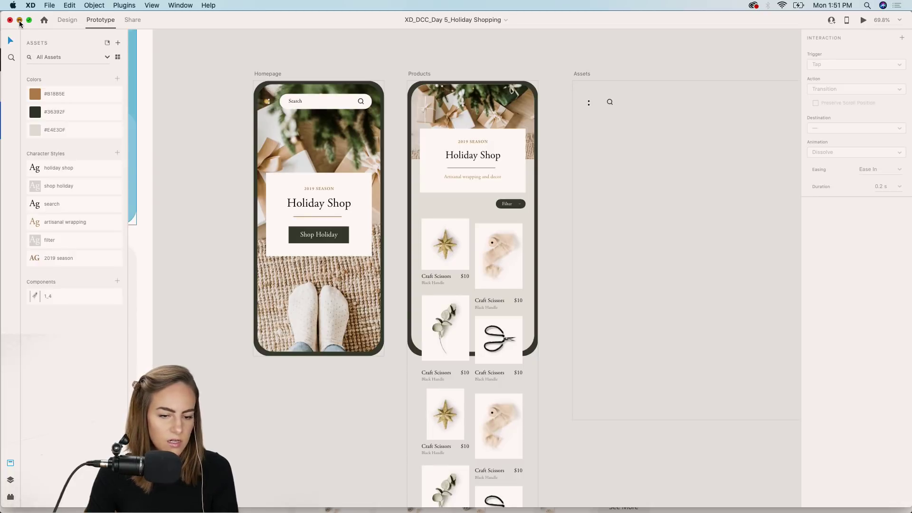
# Switch to Chrome and open the December 2 - 13 XD Daily Creative Challenge project for editing from the Behance profile.
pyautogui.click(20, 21)
pyautogui.click(205, 152)
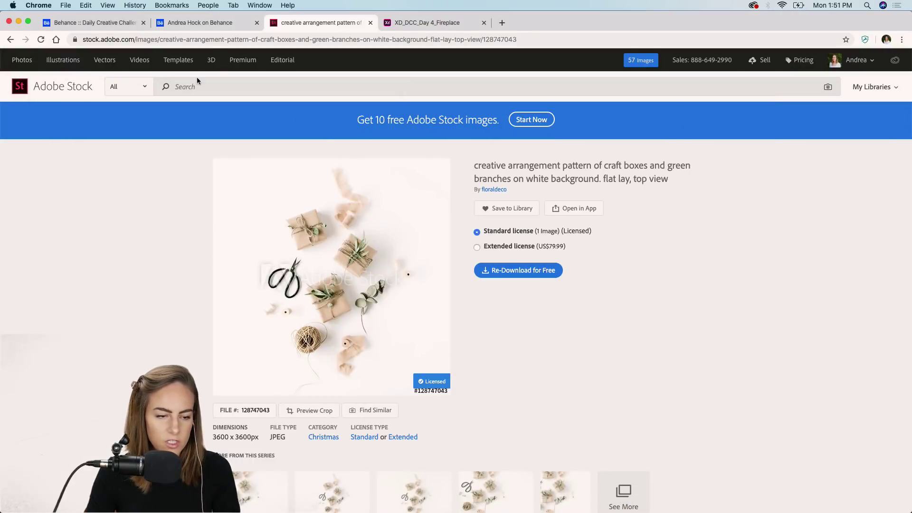
pyautogui.click(214, 27)
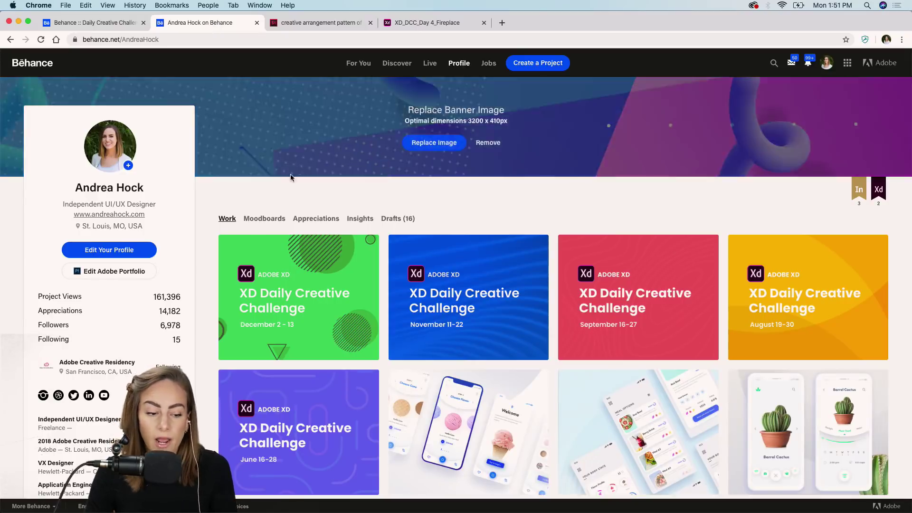
pyautogui.click(237, 249)
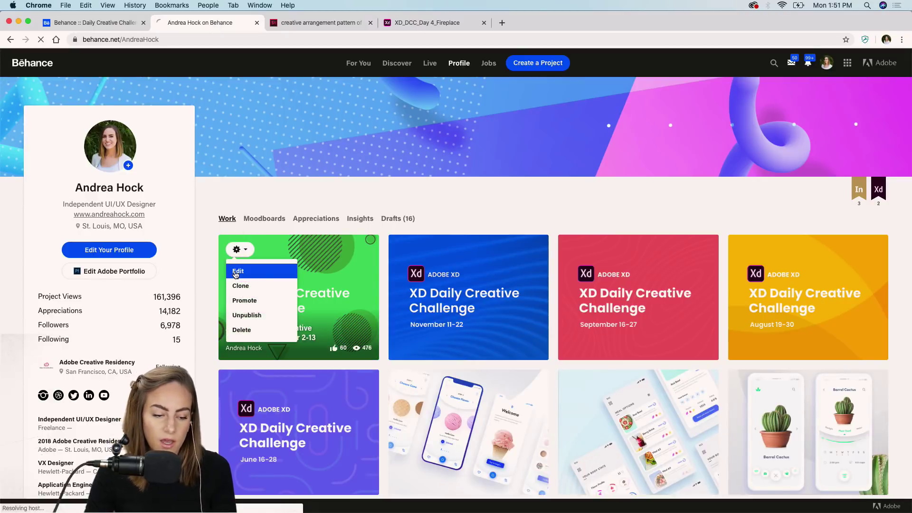
pyautogui.click(236, 272)
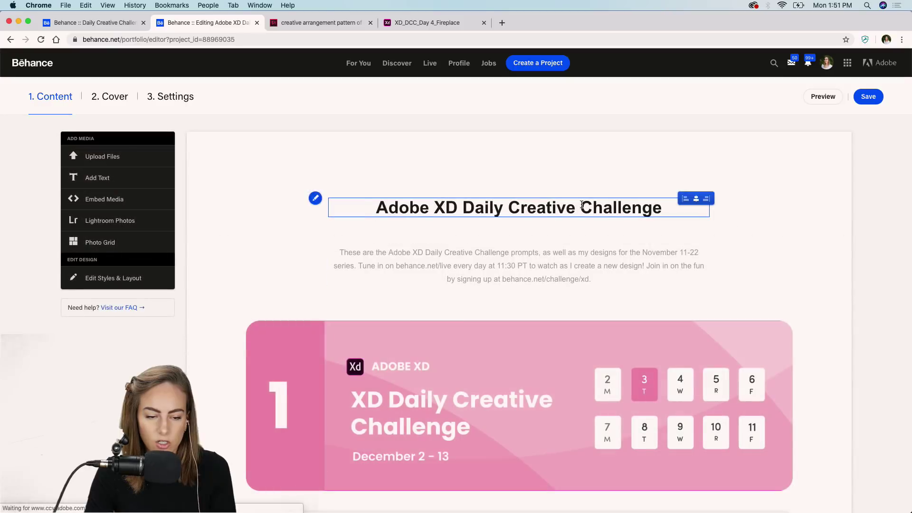
# Check the keywords in the project's Discoverability settings and save the settings.
pyautogui.click(176, 97)
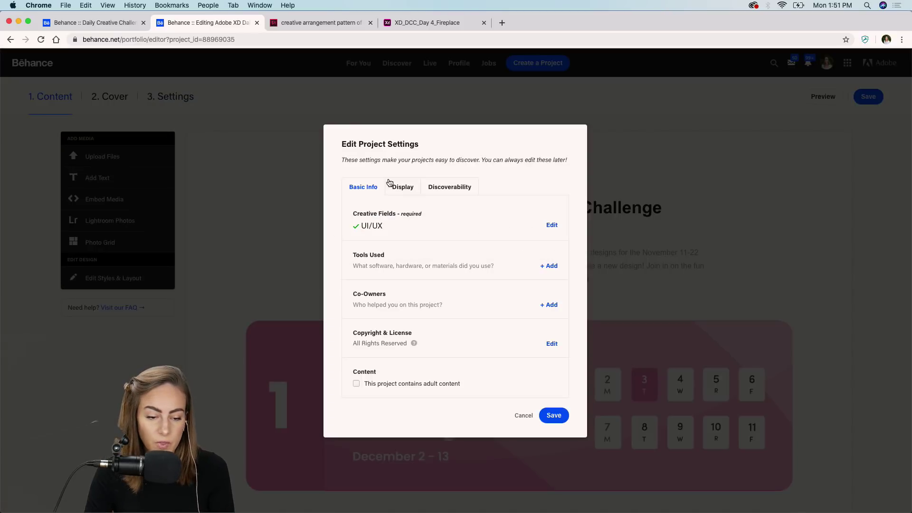
pyautogui.click(444, 189)
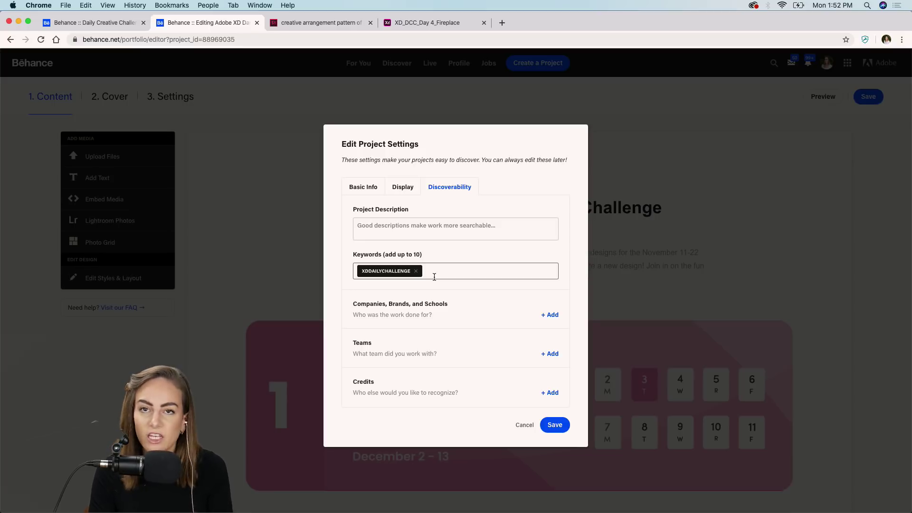
pyautogui.click(554, 429)
# Review the project's challenge entries down to the Holiday Shop video and save the project.
pyautogui.scroll(-15, 697, 321)
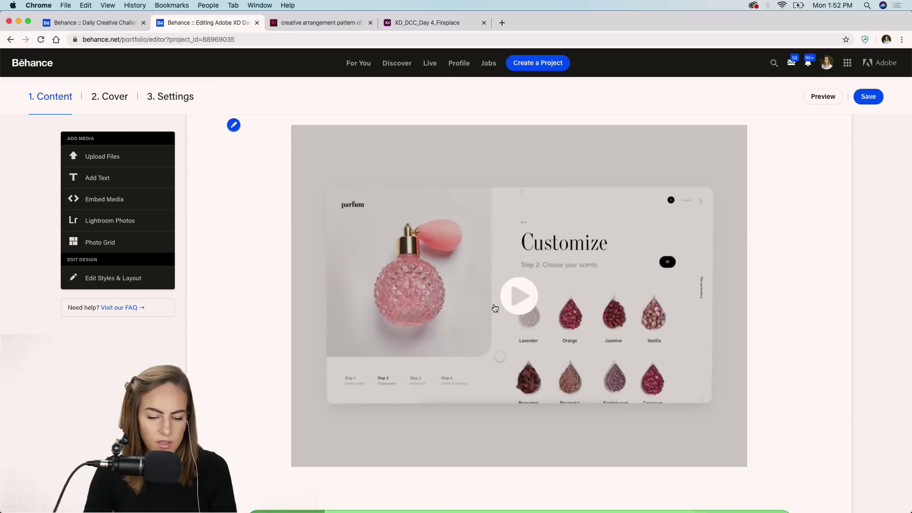
pyautogui.scroll(-10, 495, 309)
pyautogui.scroll(-15, 495, 308)
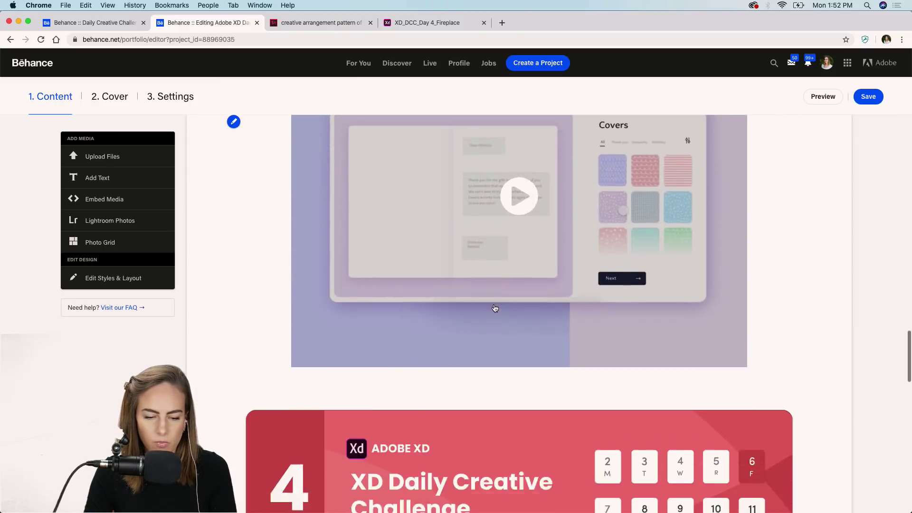
pyautogui.scroll(-5, 495, 309)
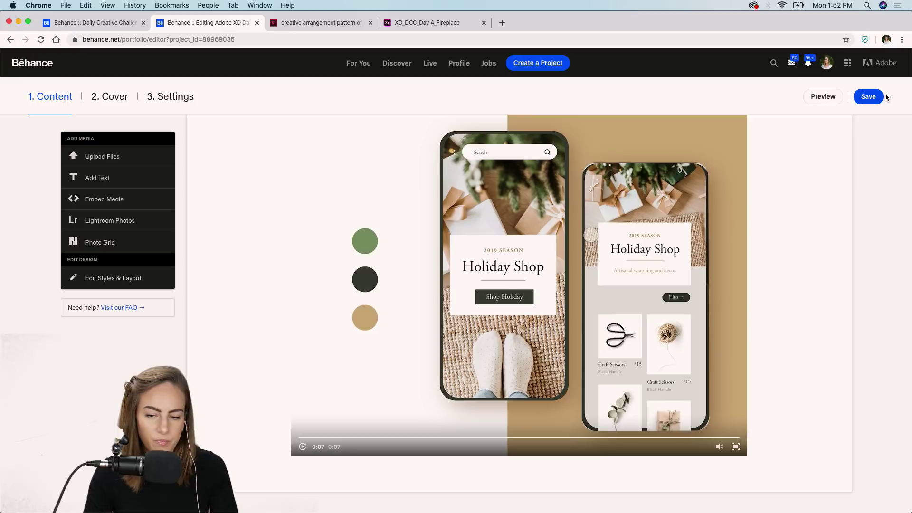
pyautogui.click(867, 97)
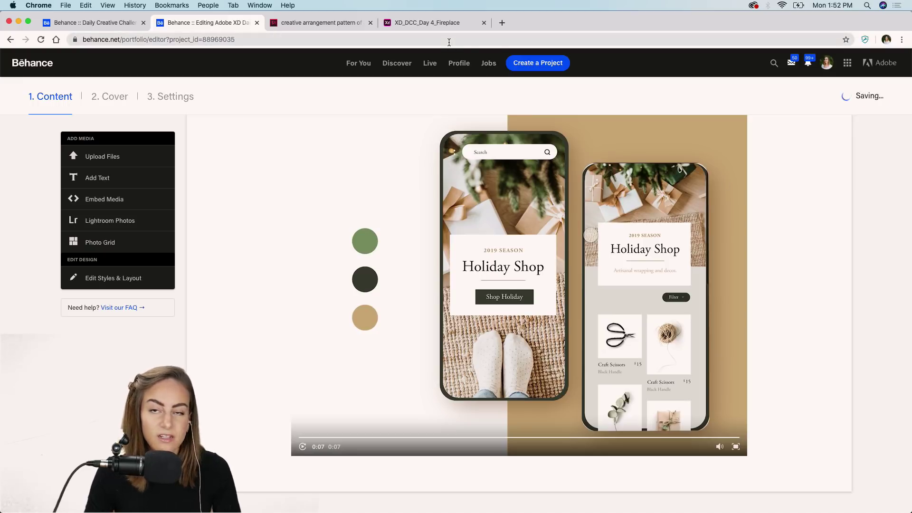
# Open Behance in a new browser tab and search it for "xddailychallenge".
pyautogui.click(502, 23)
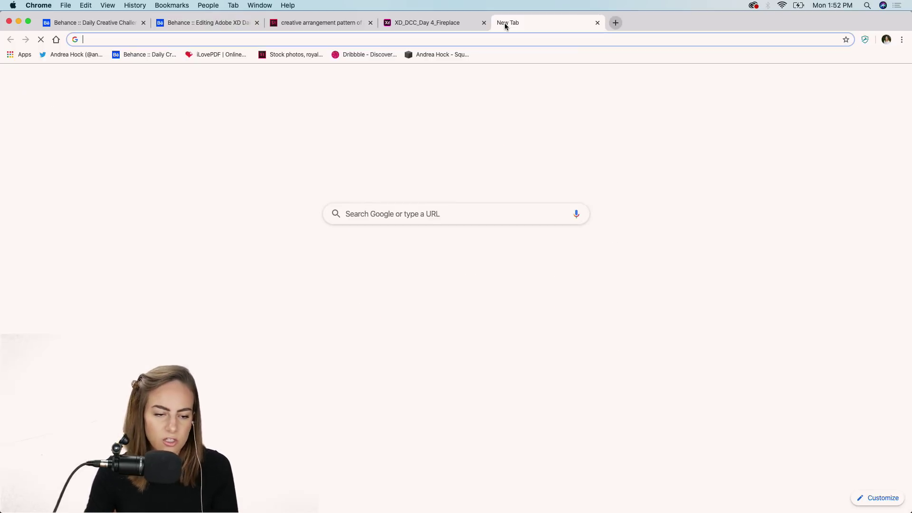
pyautogui.write('beh')
pyautogui.press('Return')
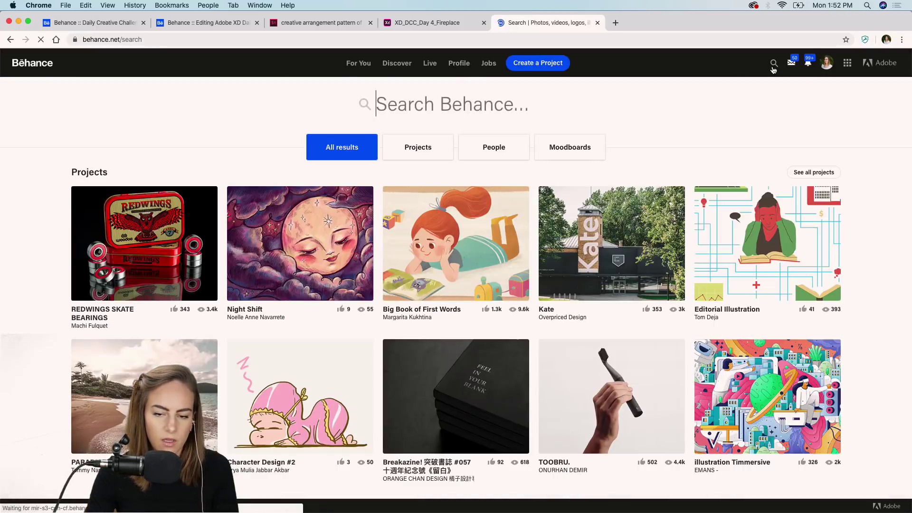
pyautogui.write('xddailychallenge')
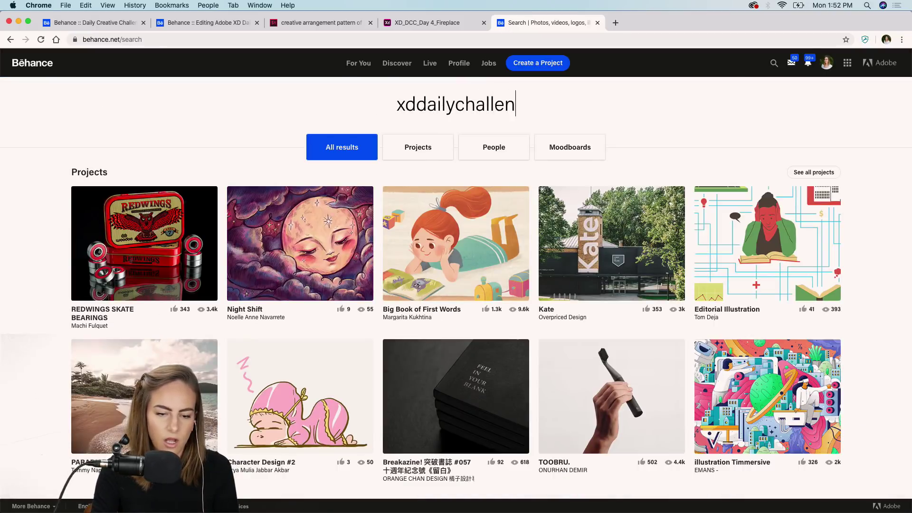
pyautogui.press('Return')
# Limit the search results to projects and sort them by Most Recent.
pyautogui.click(440, 154)
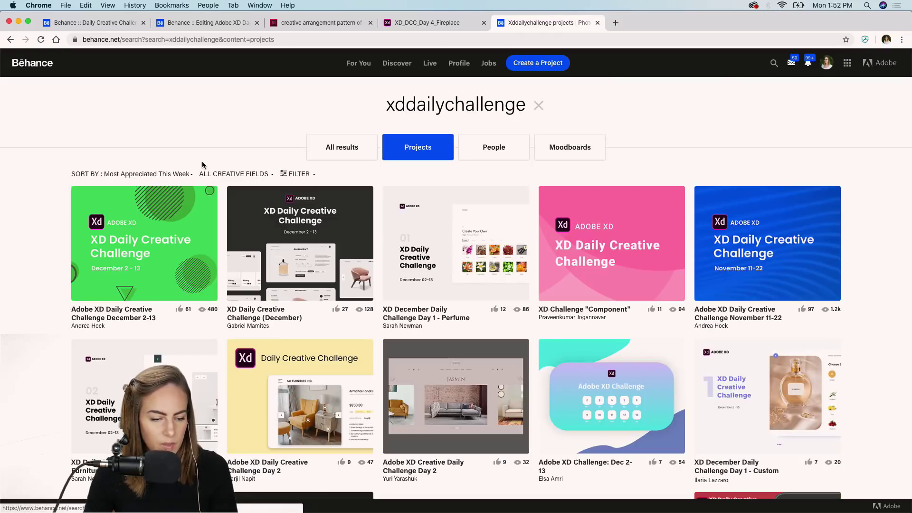
pyautogui.click(88, 174)
pyautogui.click(115, 265)
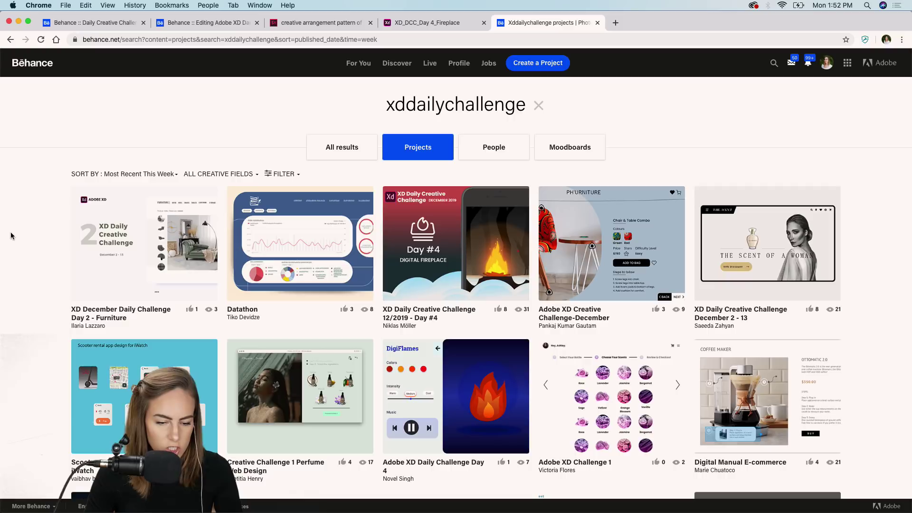
# Open the "XD Daily Creative Challenge 12/2019 - Day #4" project in a separate browser tab and switch to it.
pyautogui.rightClick(468, 225)
pyautogui.click(496, 227)
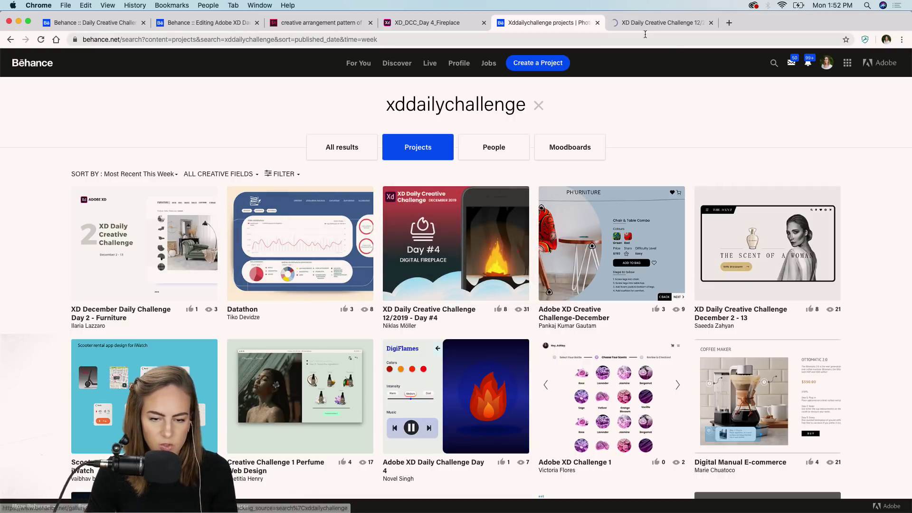
pyautogui.click(638, 26)
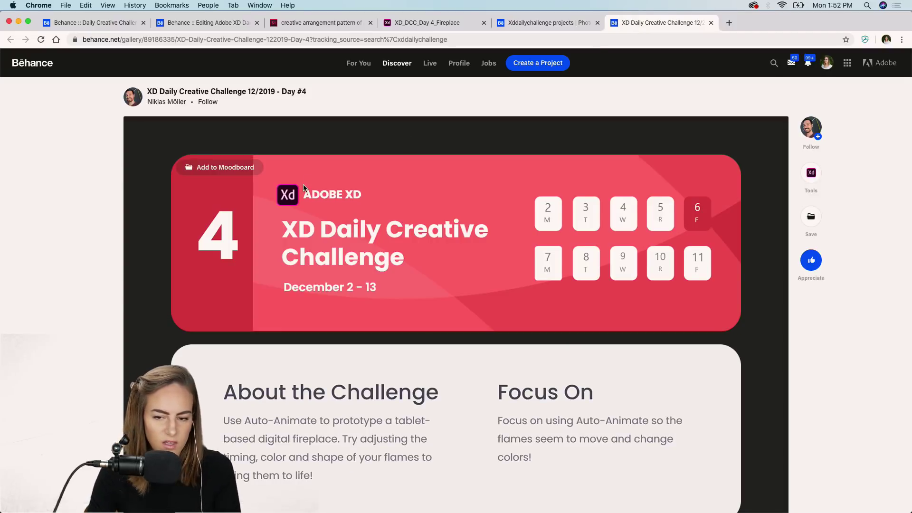
# Examine the Day #4 project's challenge brief, Campfire App and Live Wallpaper mockups down to the closing video.
pyautogui.scroll(-1, 303, 184)
pyautogui.scroll(1, 303, 187)
pyautogui.scroll(-3, 519, 190)
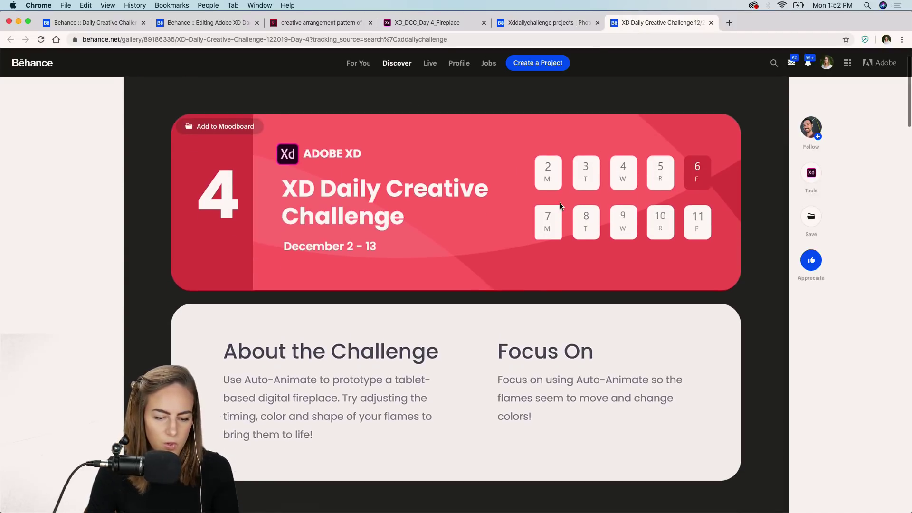
pyautogui.scroll(-8, 560, 206)
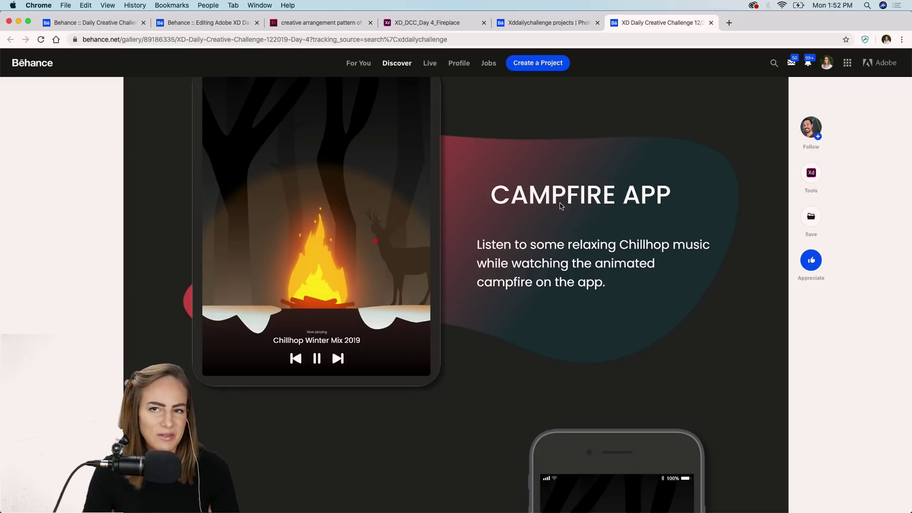
pyautogui.scroll(-6, 560, 206)
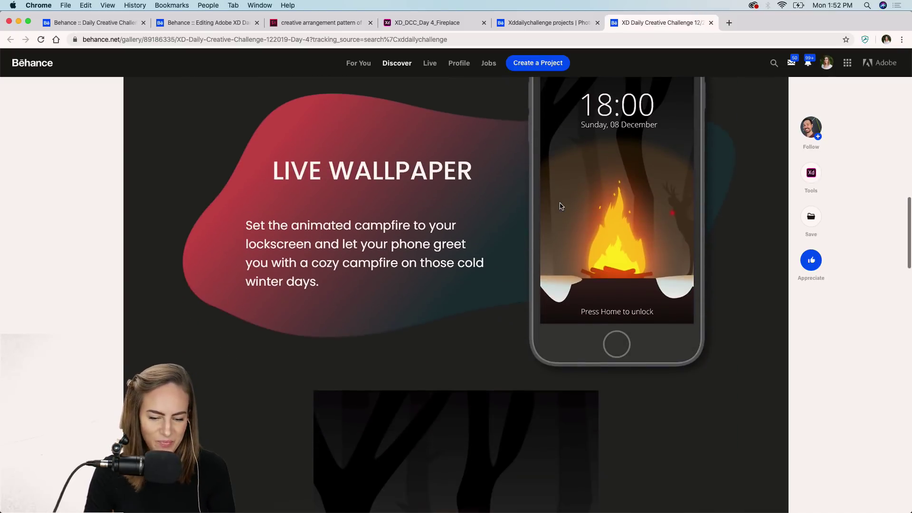
pyautogui.scroll(-1, 561, 206)
pyautogui.scroll(1, 561, 206)
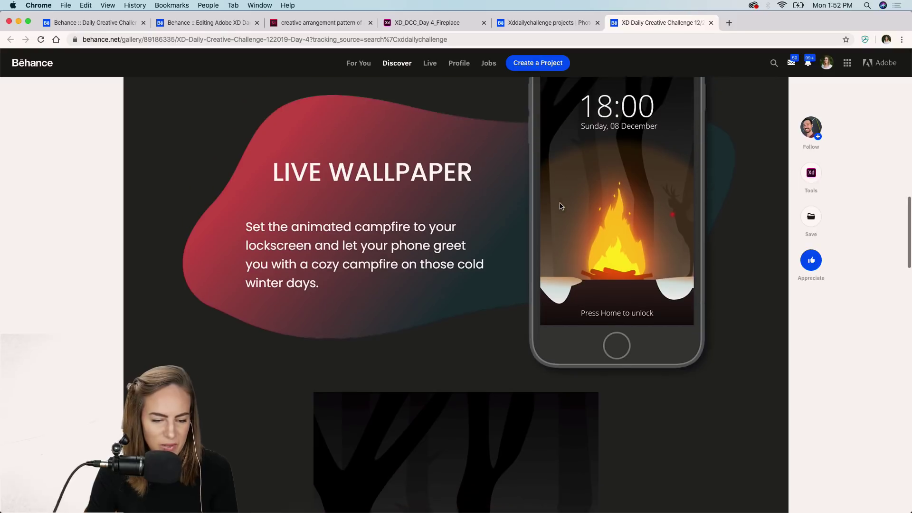
pyautogui.scroll(1, 560, 206)
pyautogui.scroll(-9, 628, 239)
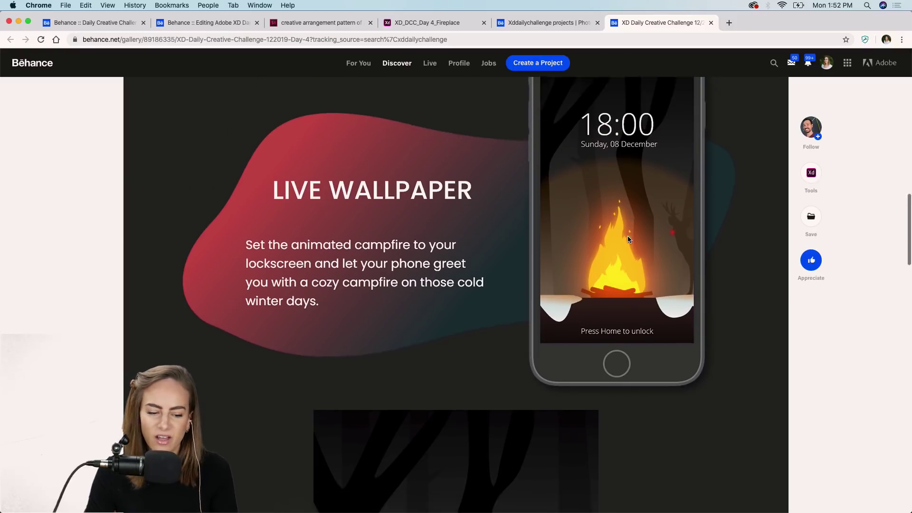
pyautogui.scroll(-5, 629, 239)
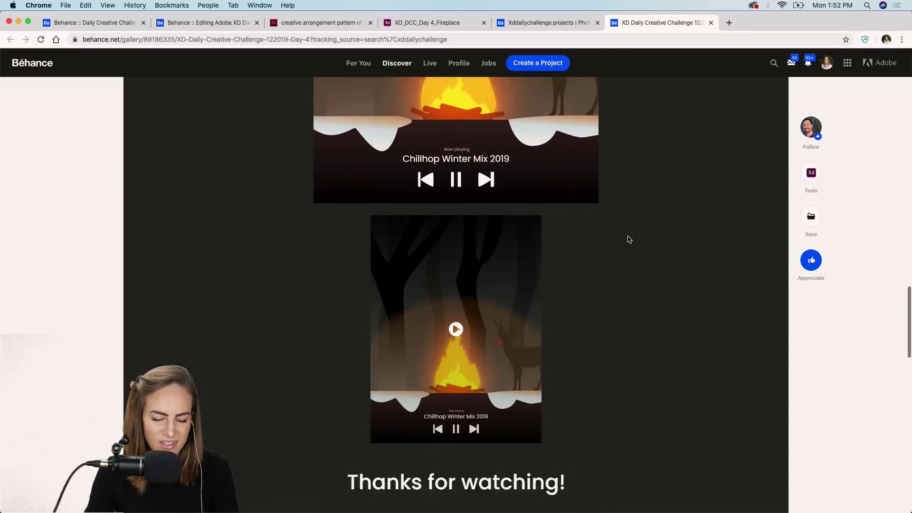
# Play the campfire video in full screen, replay it, and exit full screen.
pyautogui.click(454, 252)
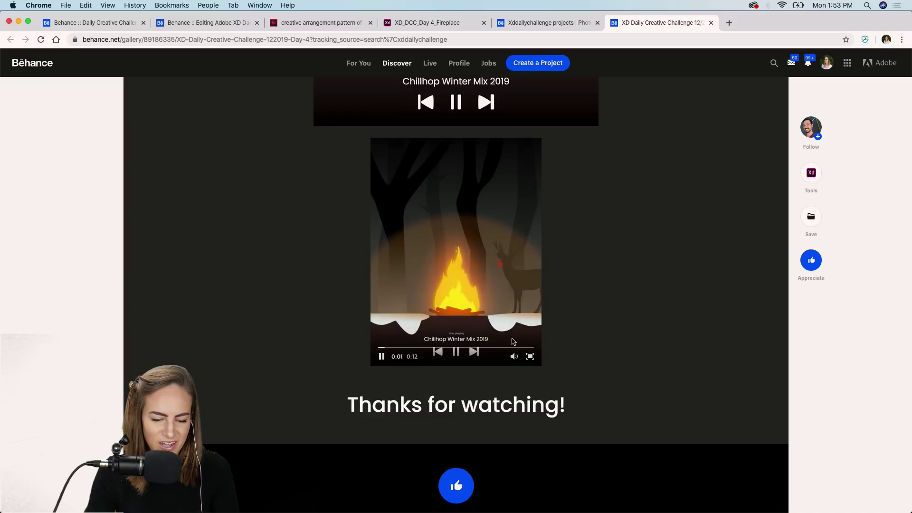
pyautogui.click(531, 356)
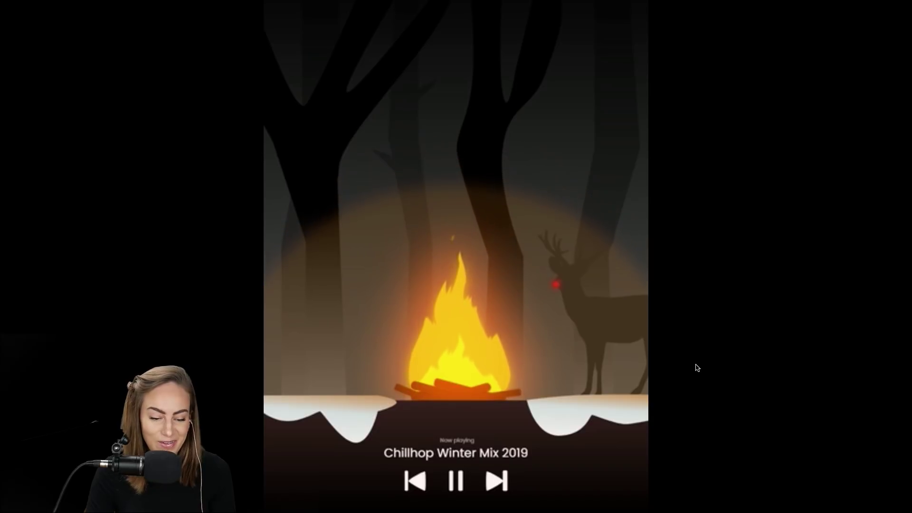
pyautogui.moveTo(546, 222)
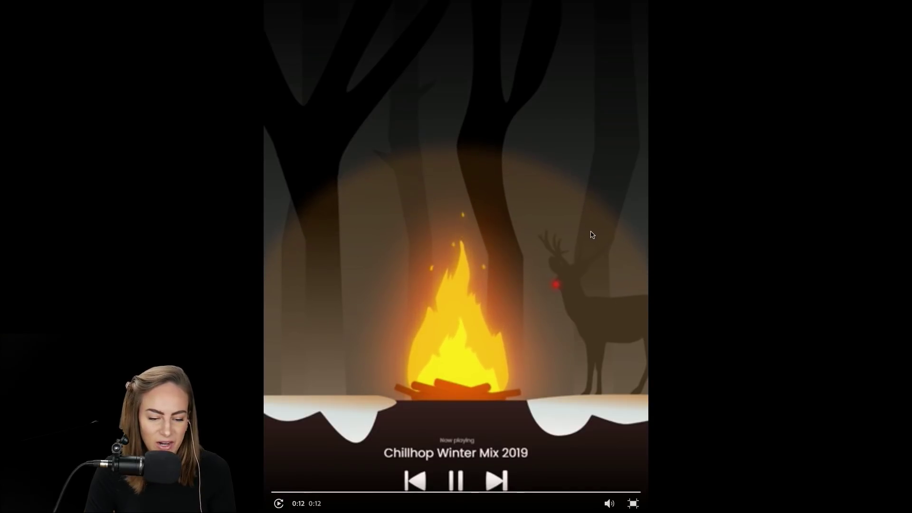
pyautogui.click(280, 504)
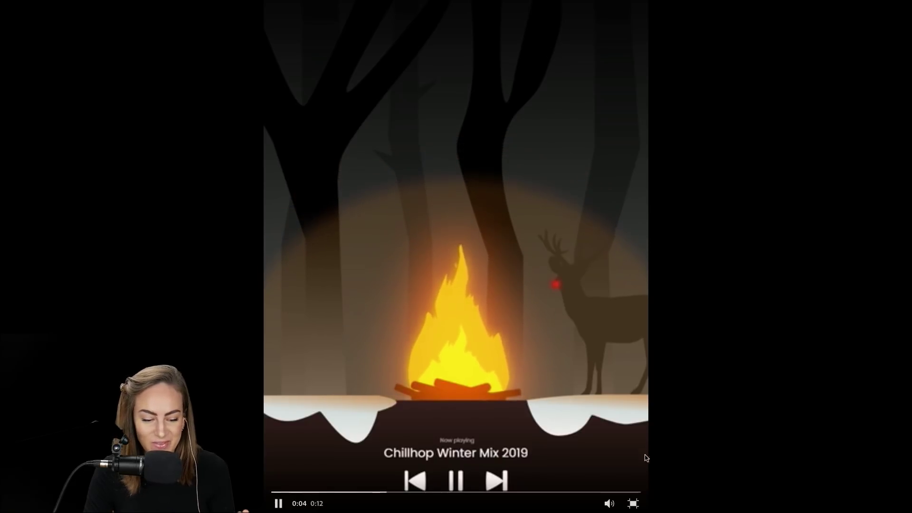
pyautogui.click(634, 505)
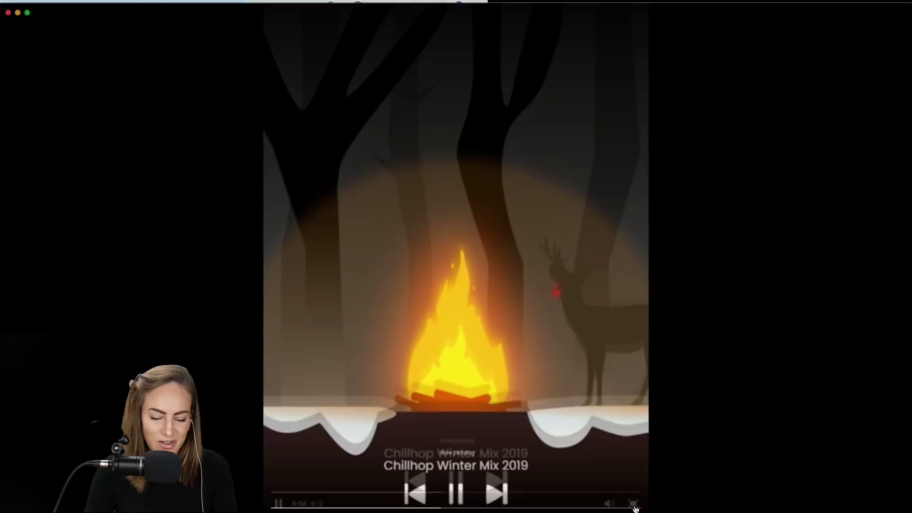
# Return to the xddailychallenge search results and open the "Adobe XD Daily Challenge Day 4" project in a separate browser tab.
pyautogui.scroll(3, 561, 229)
pyautogui.scroll(3, 563, 229)
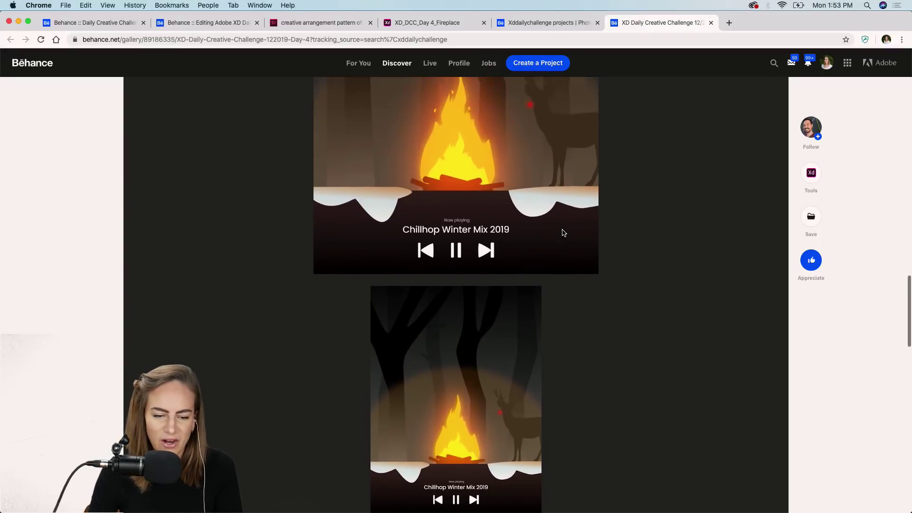
pyautogui.click(566, 23)
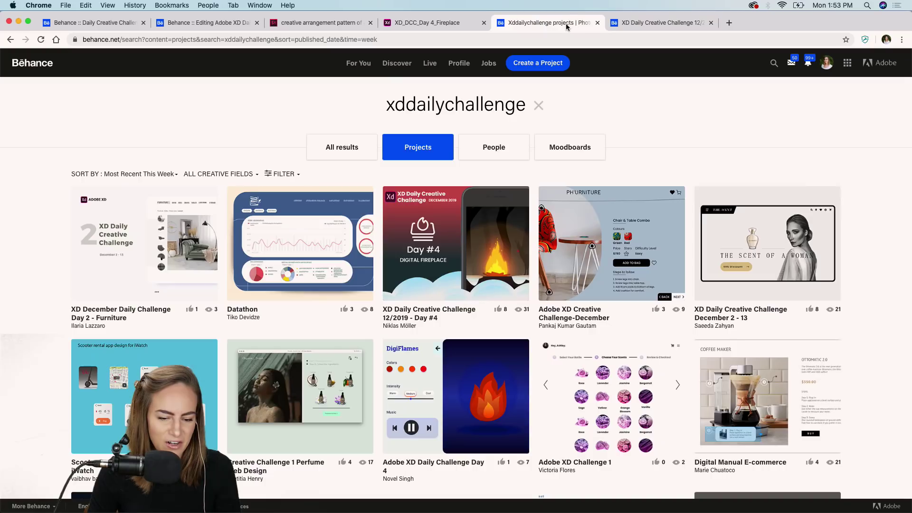
pyautogui.scroll(-1, 706, 105)
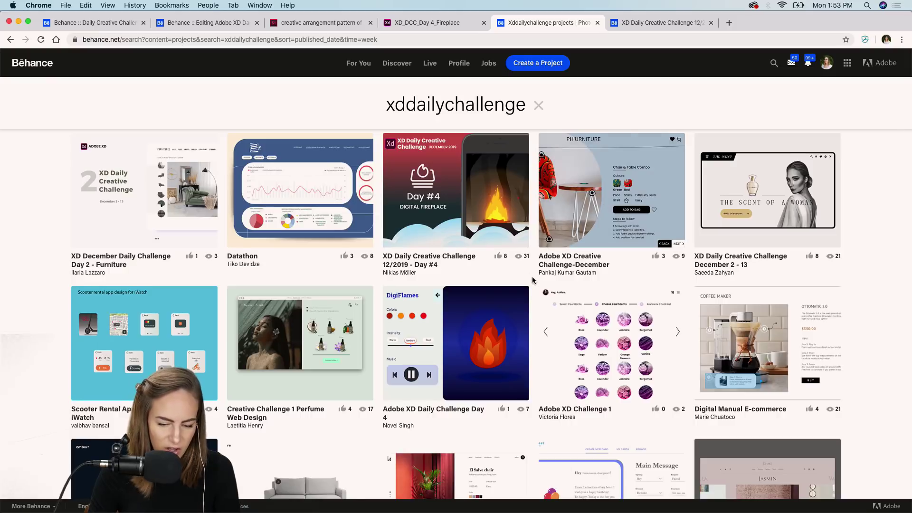
pyautogui.scroll(-5, 532, 276)
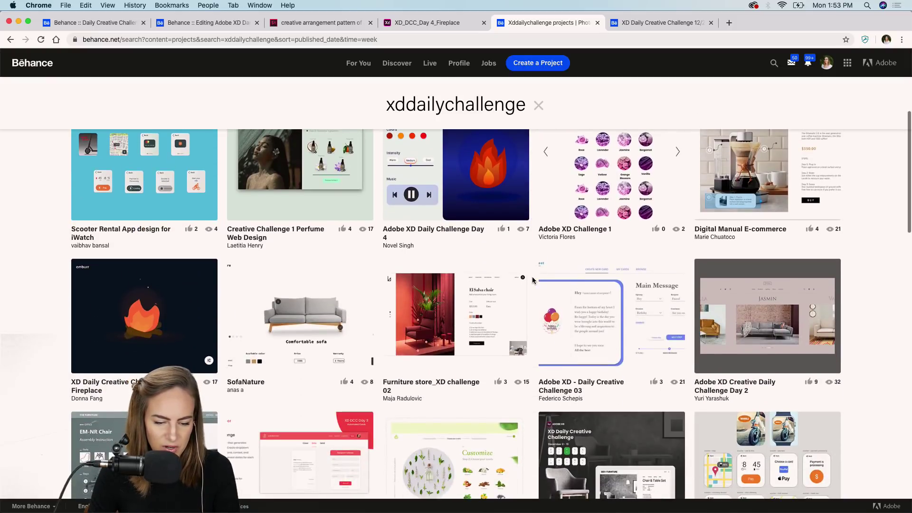
pyautogui.scroll(1, 427, 290)
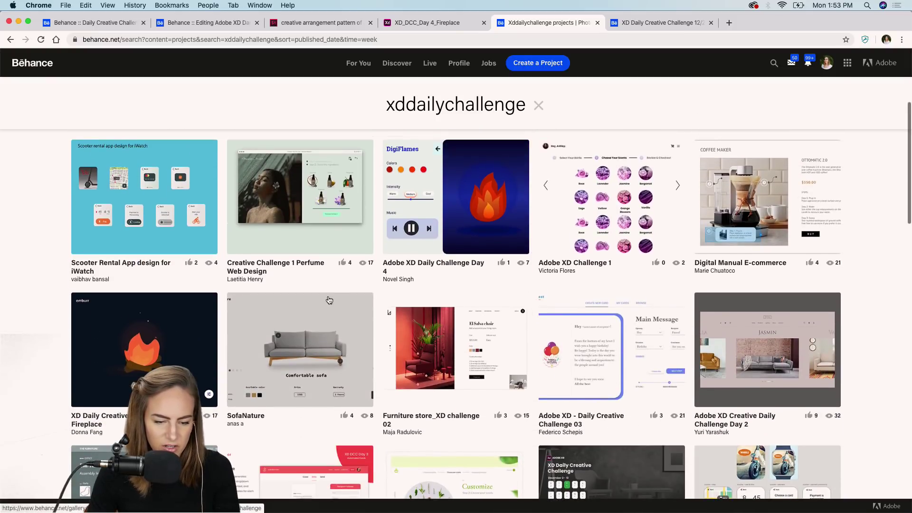
pyautogui.rightClick(470, 192)
pyautogui.click(496, 197)
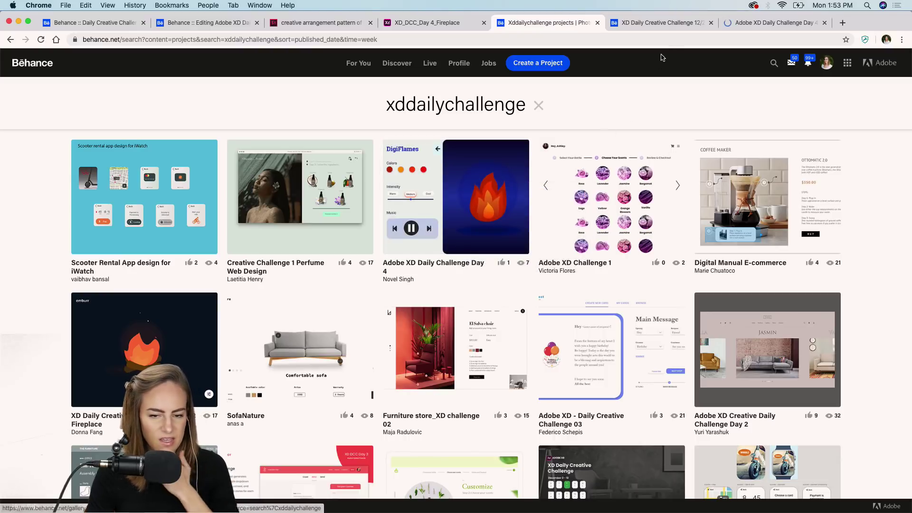
pyautogui.click(755, 24)
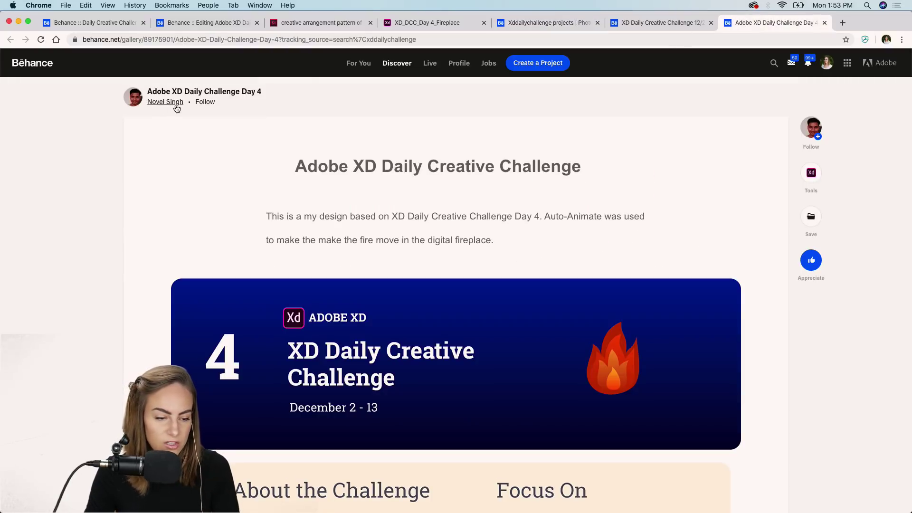
# Examine the project's brief, colors, typography and DigiFlames mockups, and watch the closing preview video in full screen before exiting it.
pyautogui.scroll(-10, 536, 236)
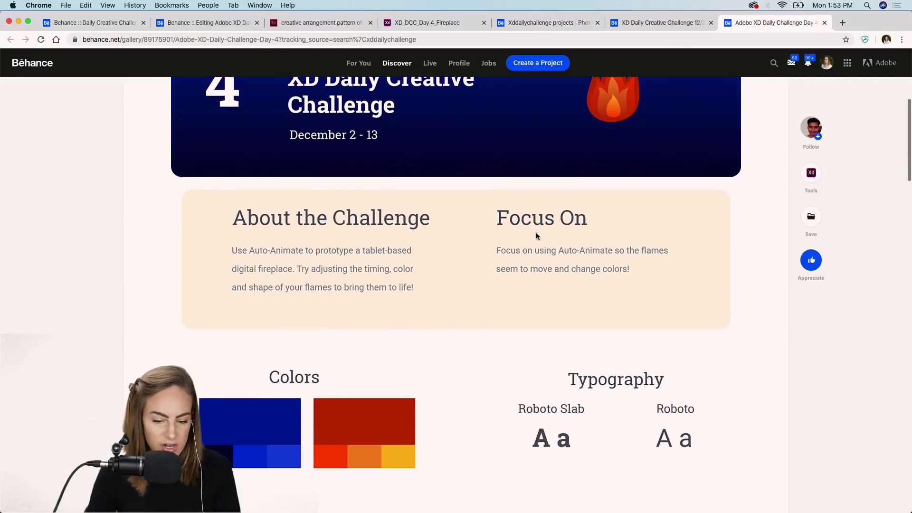
pyautogui.scroll(-5, 536, 236)
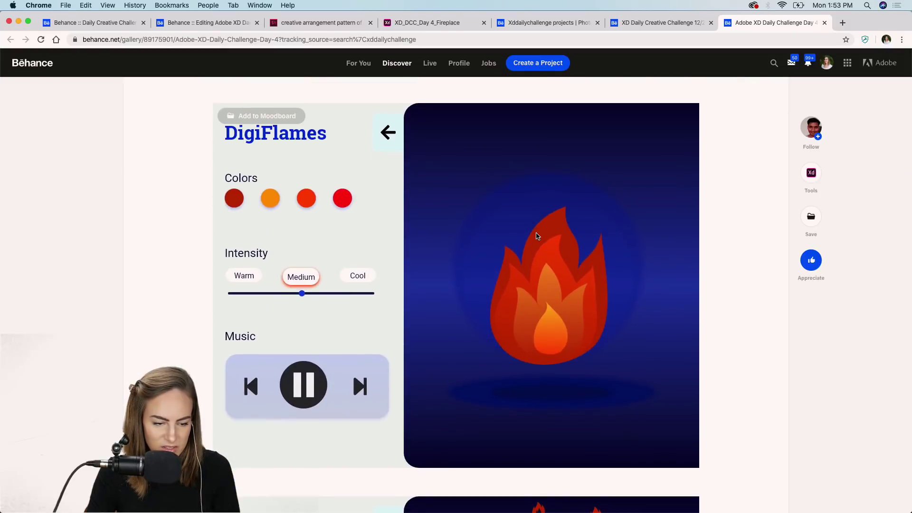
pyautogui.scroll(-15, 536, 236)
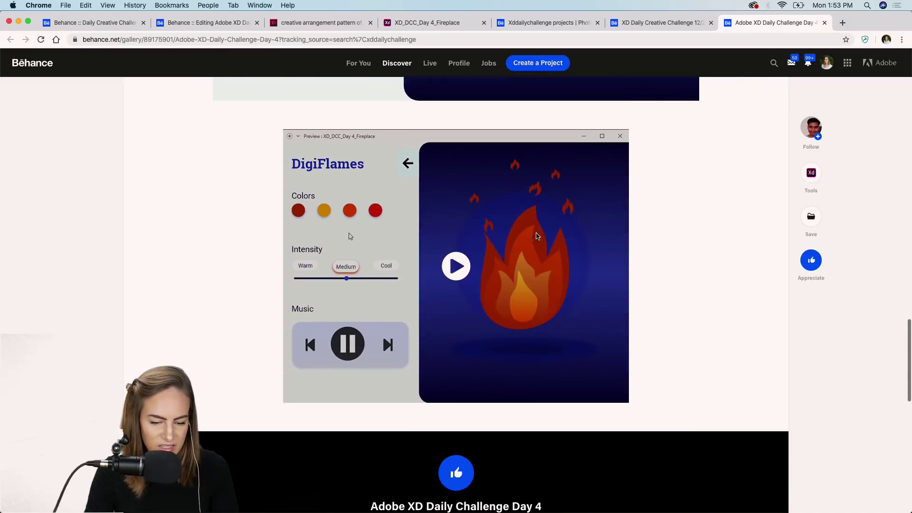
pyautogui.click(536, 236)
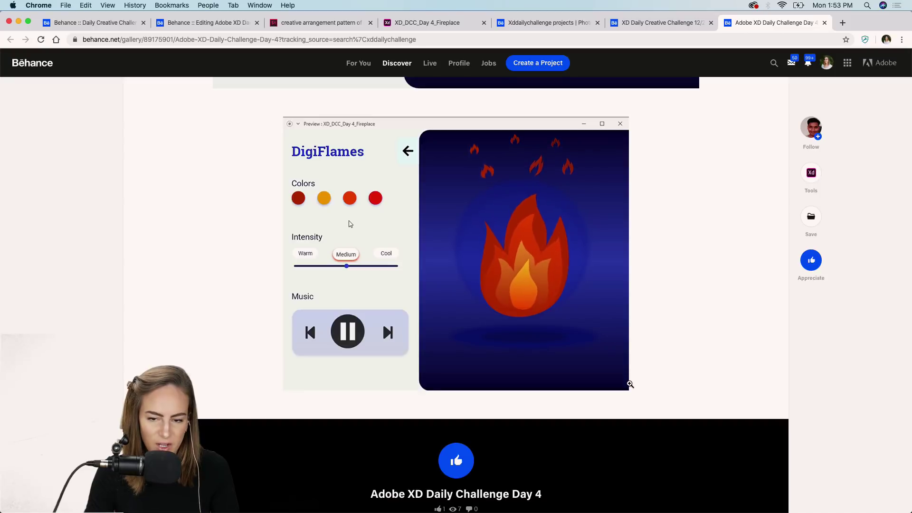
pyautogui.click(618, 381)
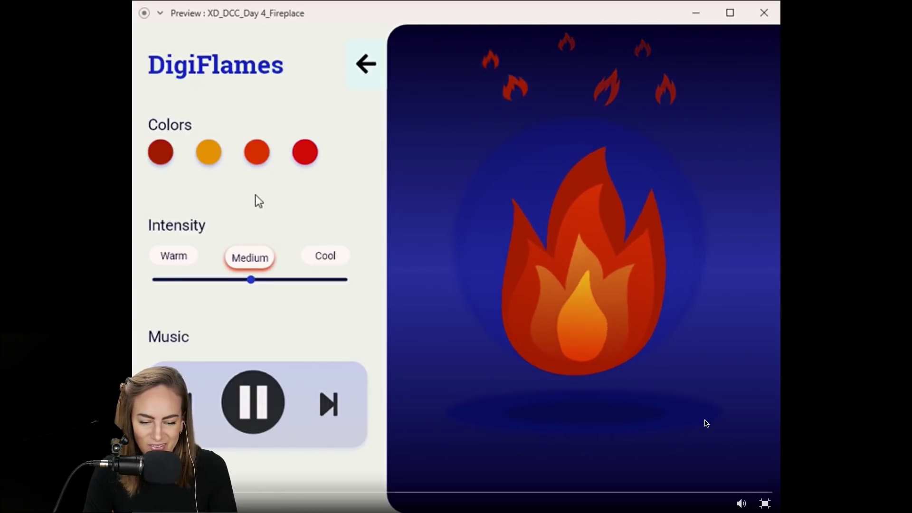
pyautogui.click(765, 502)
# Go back to the search results and open the "XD Daily Creative Challenge | Fireplace" project in a separate browser tab.
pyautogui.click(555, 24)
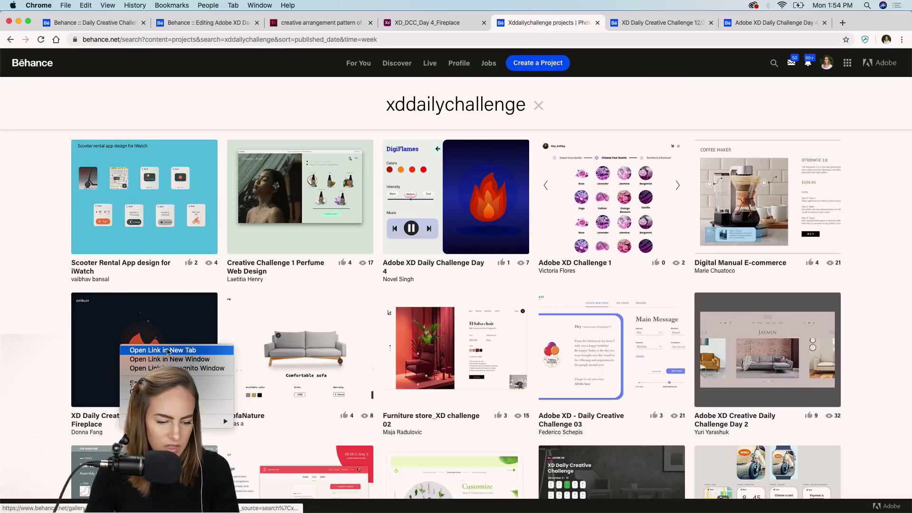
pyautogui.click(170, 352)
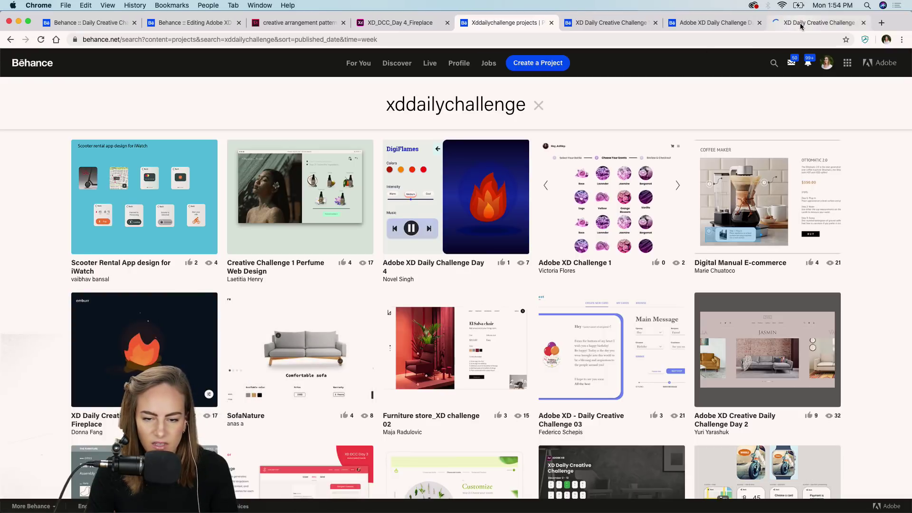
pyautogui.click(808, 23)
# Play the emburr campfire video in the Fireplace project and watch its flame animation.
pyautogui.scroll(-1, 490, 307)
pyautogui.click(456, 312)
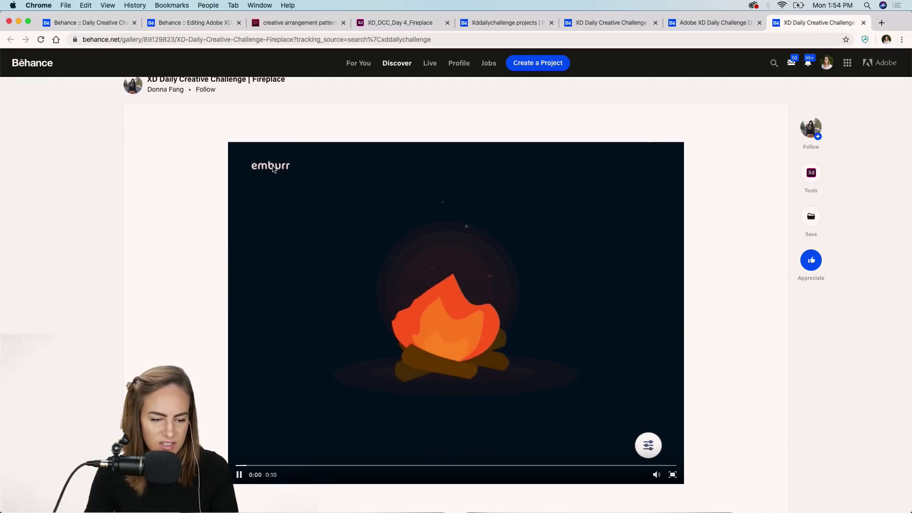
pyautogui.scroll(-2, 193, 270)
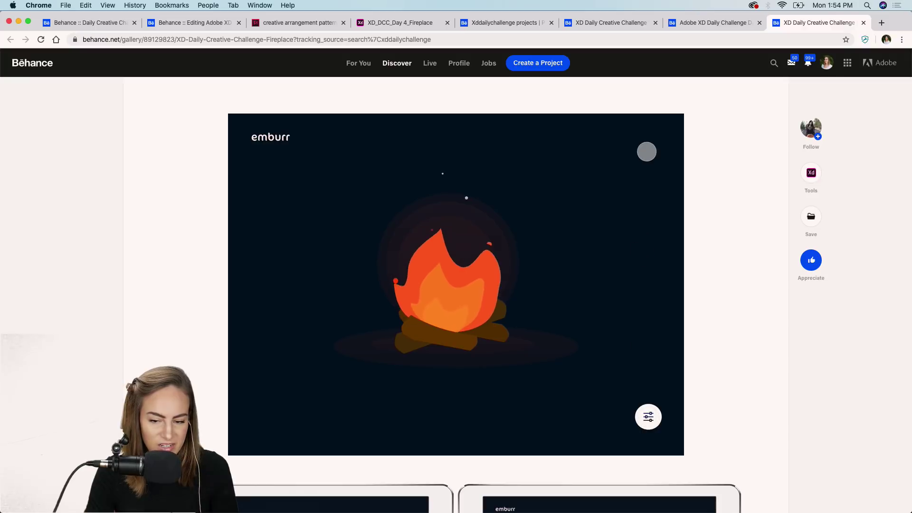
pyautogui.scroll(2, 651, 114)
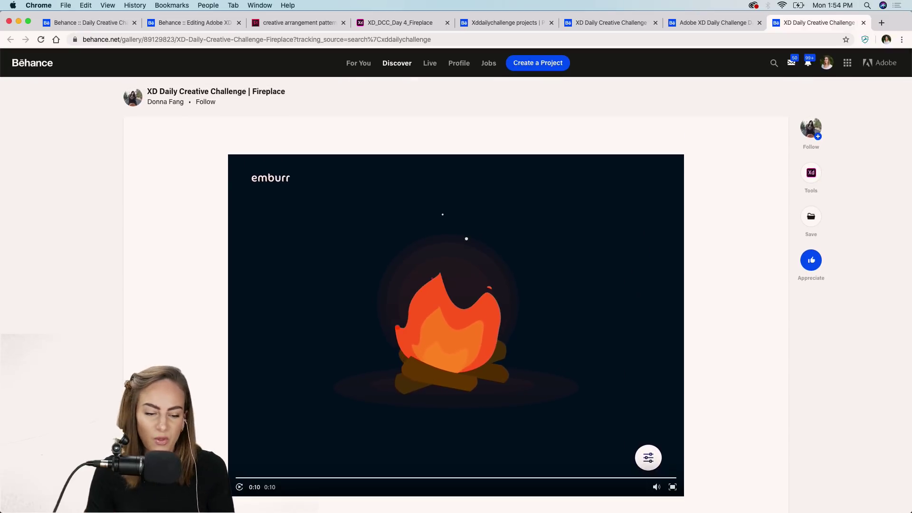